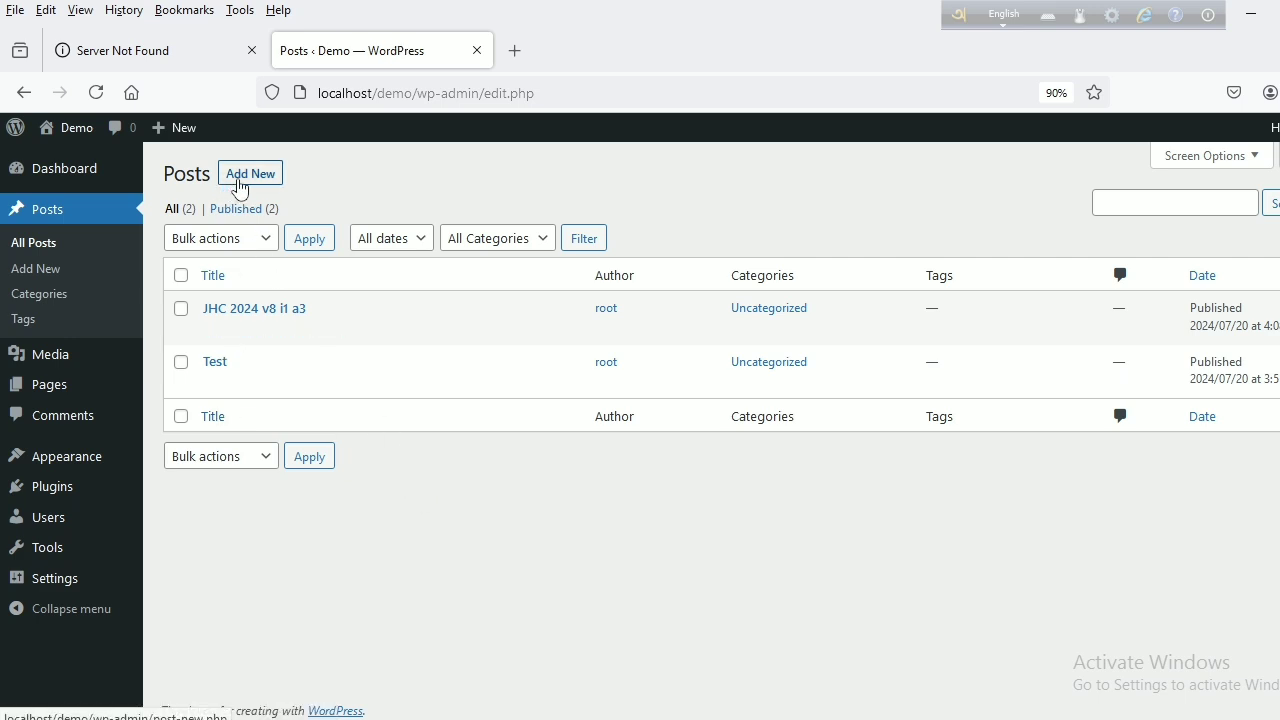
Publish a new post titled "color" and reopen it for editing from the posts list
click(246, 182)
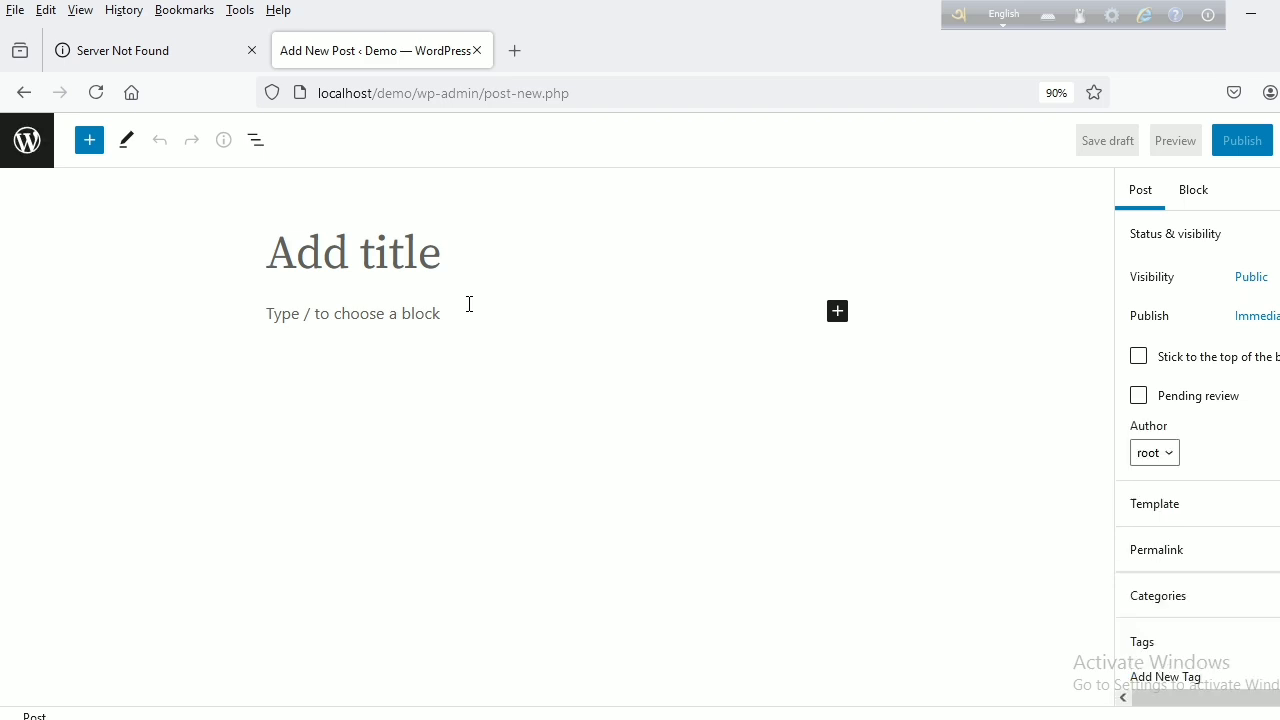
text(color)
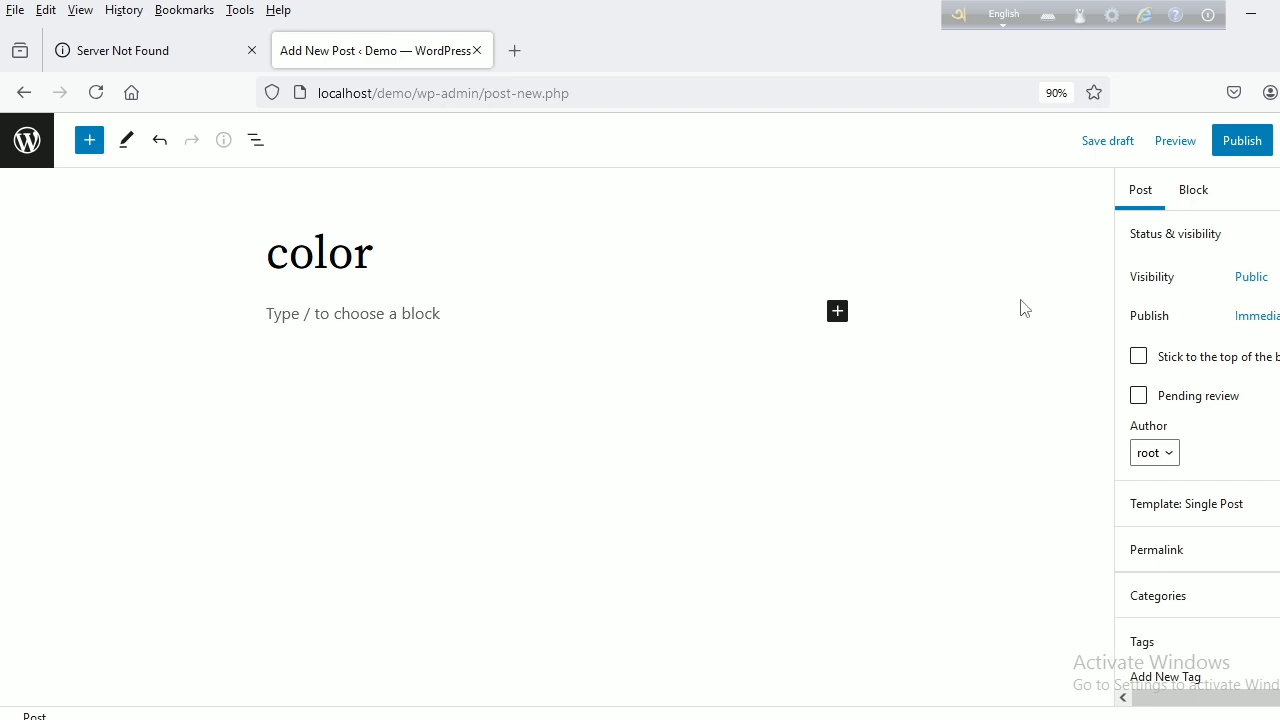
click(1238, 146)
click(1180, 145)
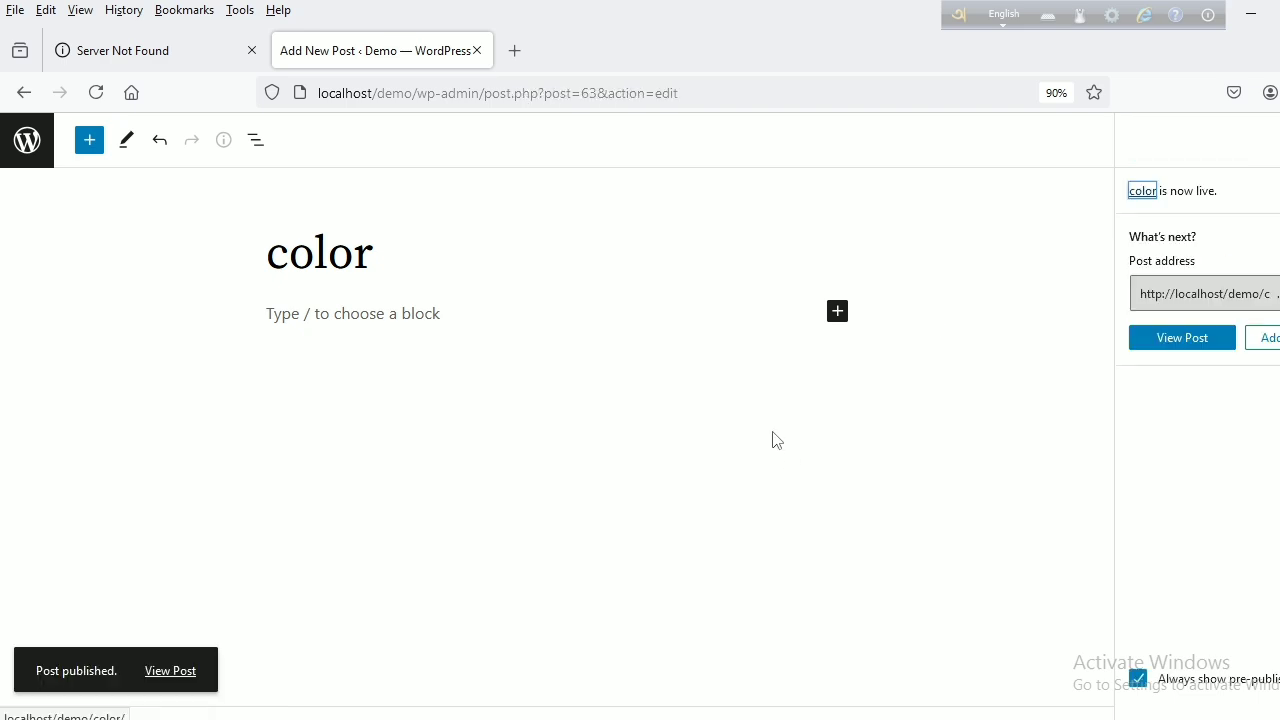
click(22, 142)
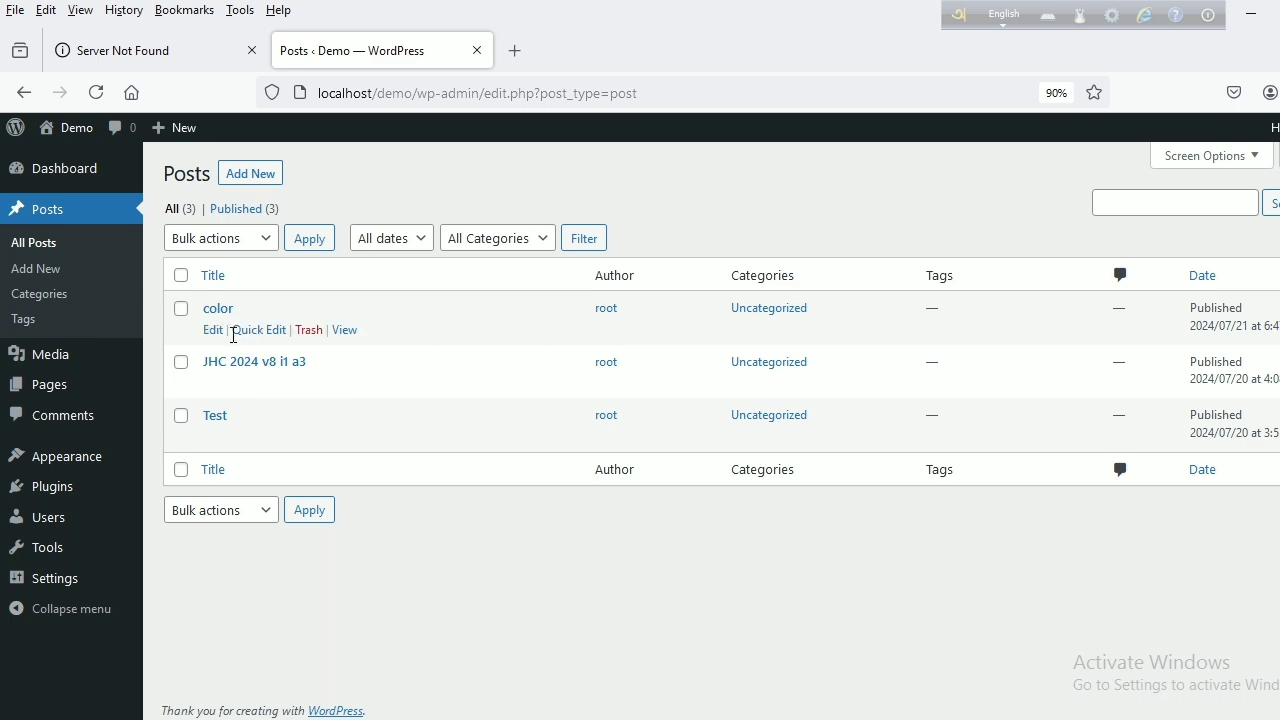
click(212, 333)
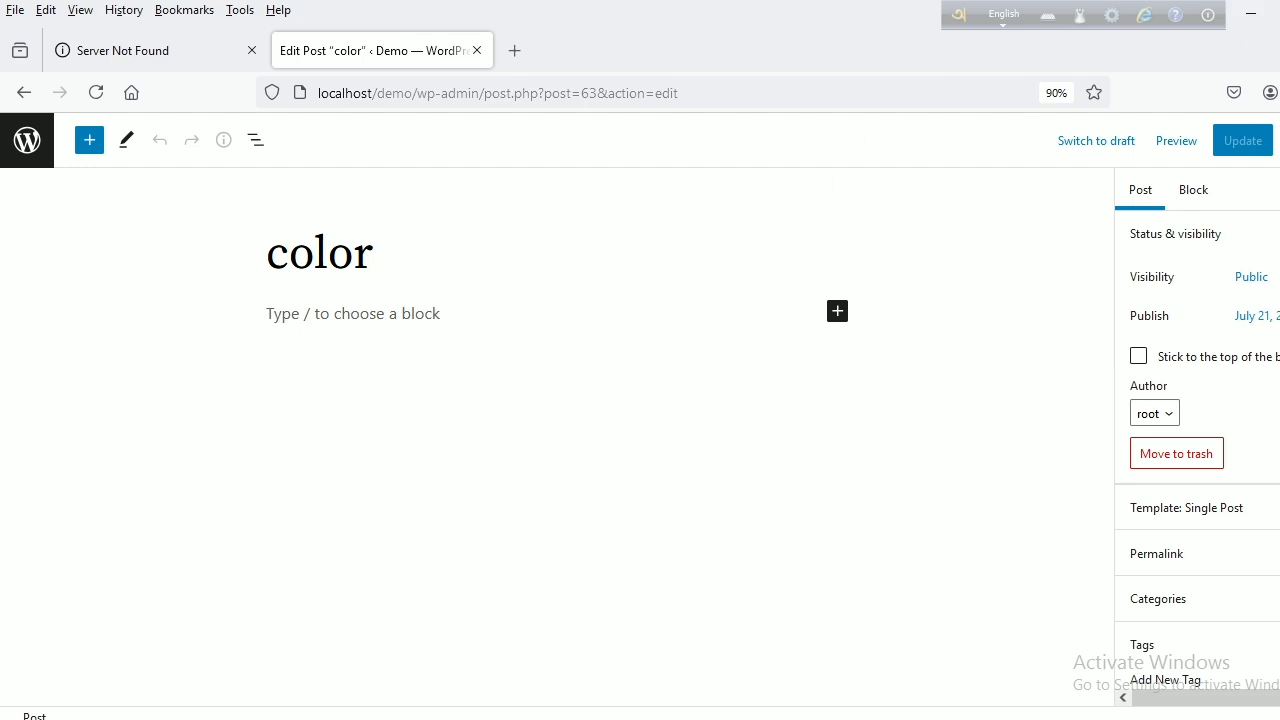
Copy the article title and author line from the Word manuscript and paste them into the body of the WordPress post
key(alt+Tab)
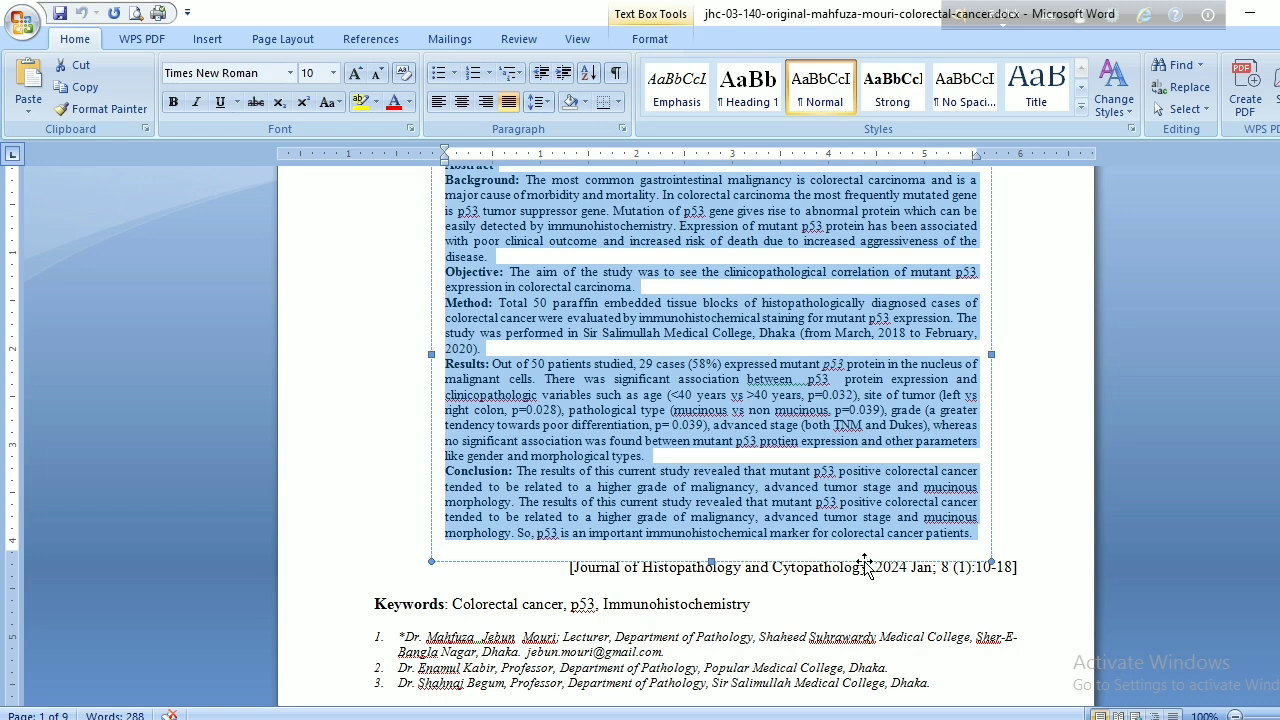
click(1028, 488)
scroll(1028, 488, up, 5)
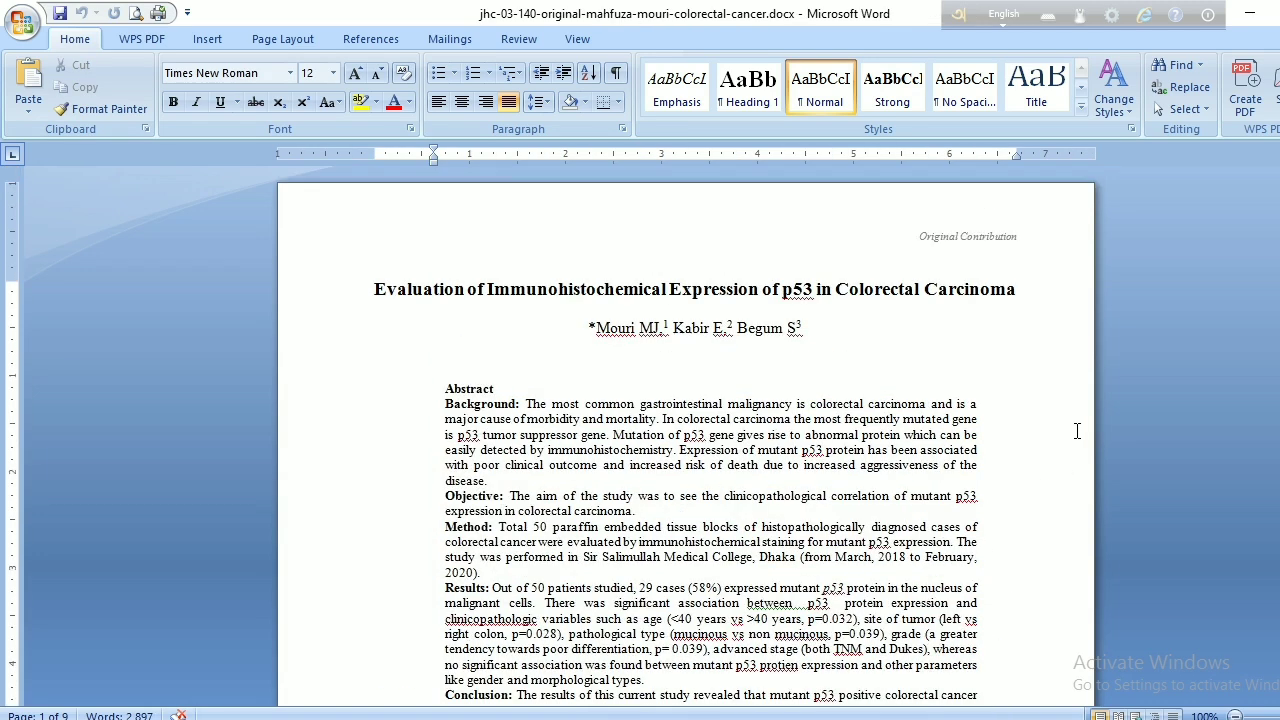
click(372, 291)
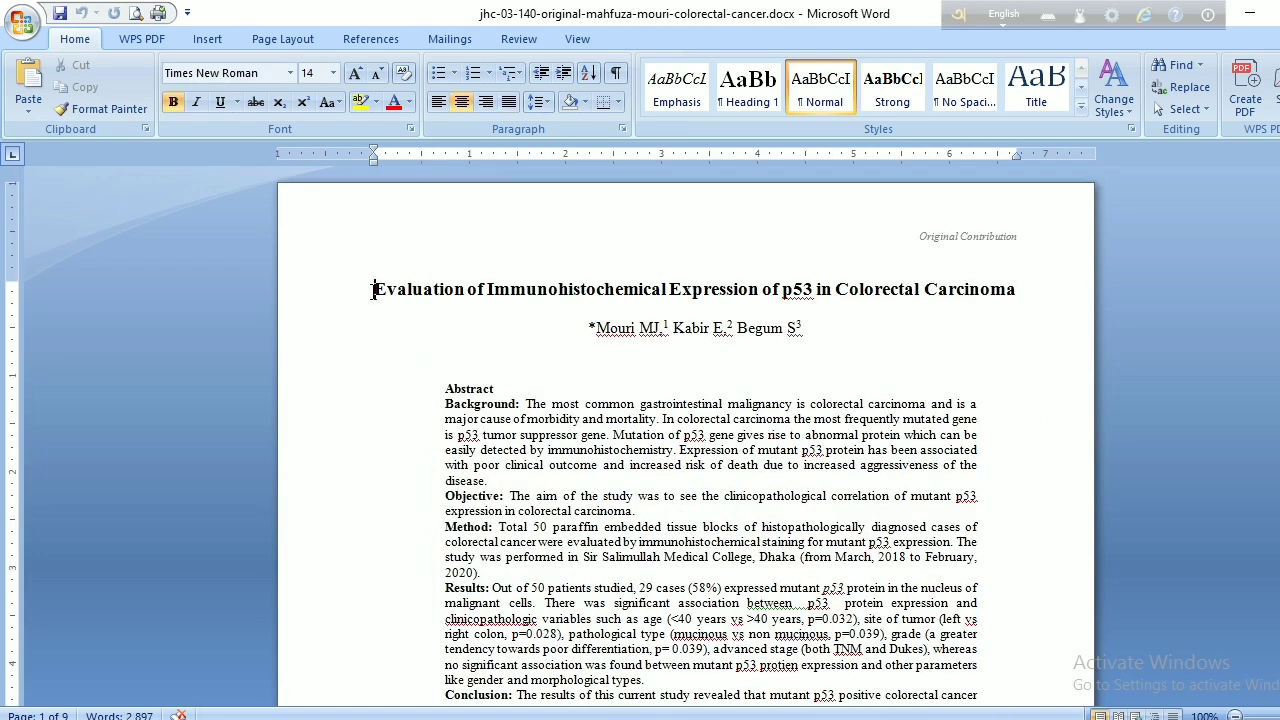
shift+click(826, 339)
key(ctrl+c)
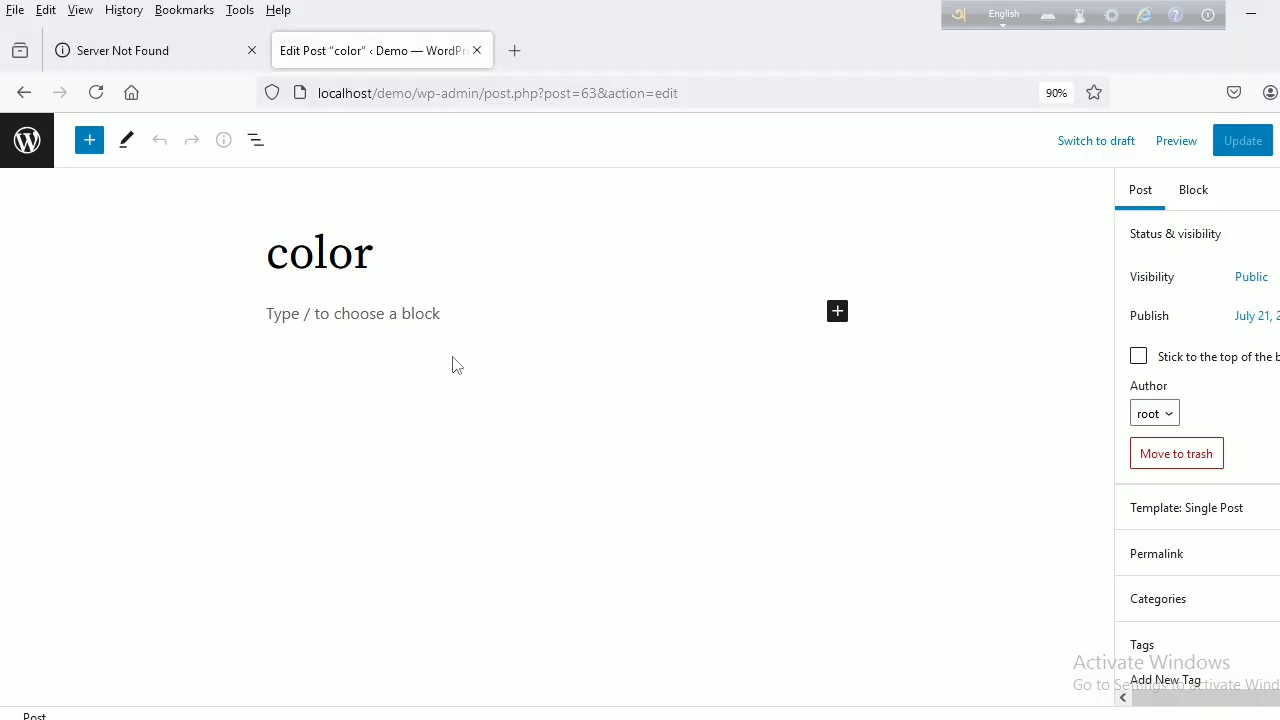
click(404, 318)
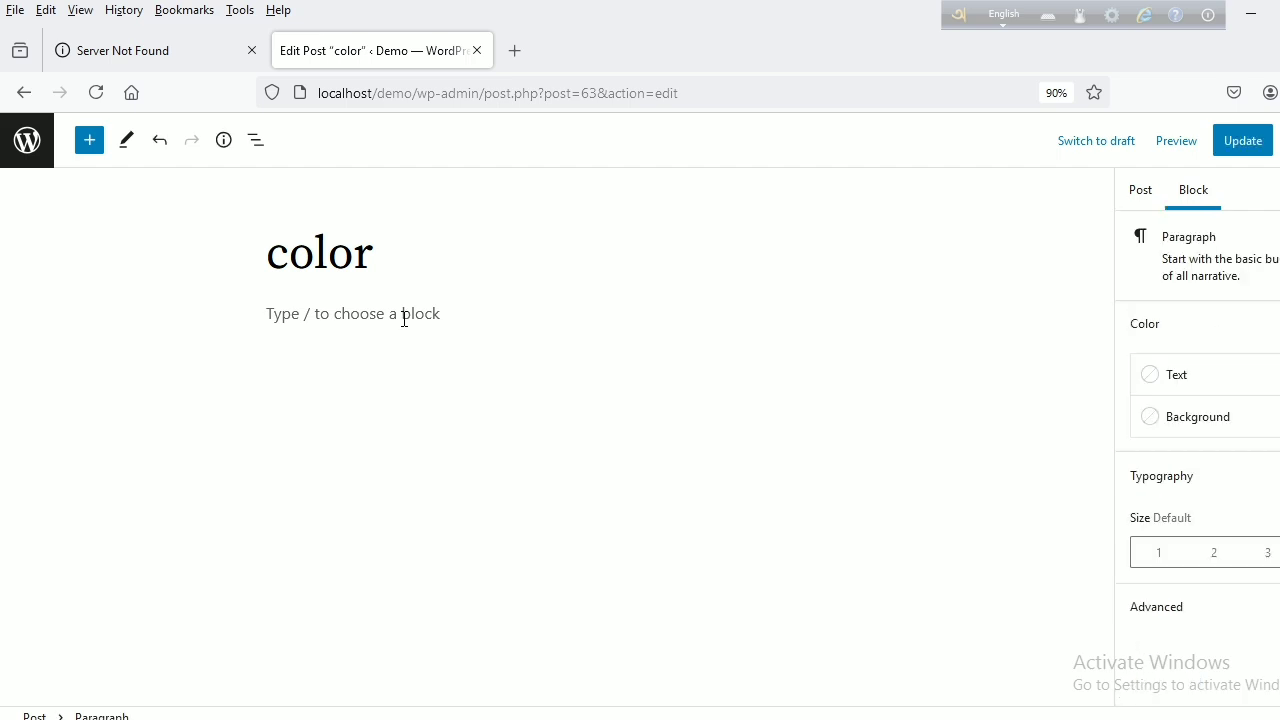
key(ctrl+v)
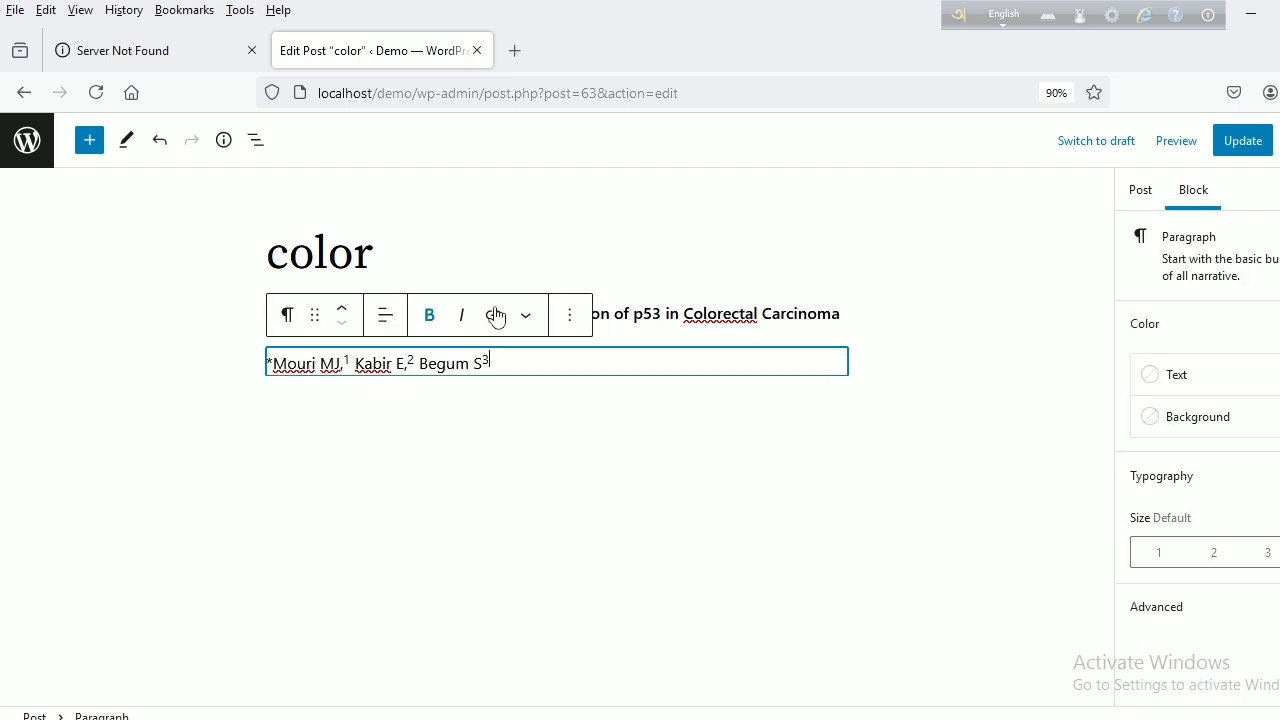
Center-align the pasted article title paragraph
triple_click(631, 315)
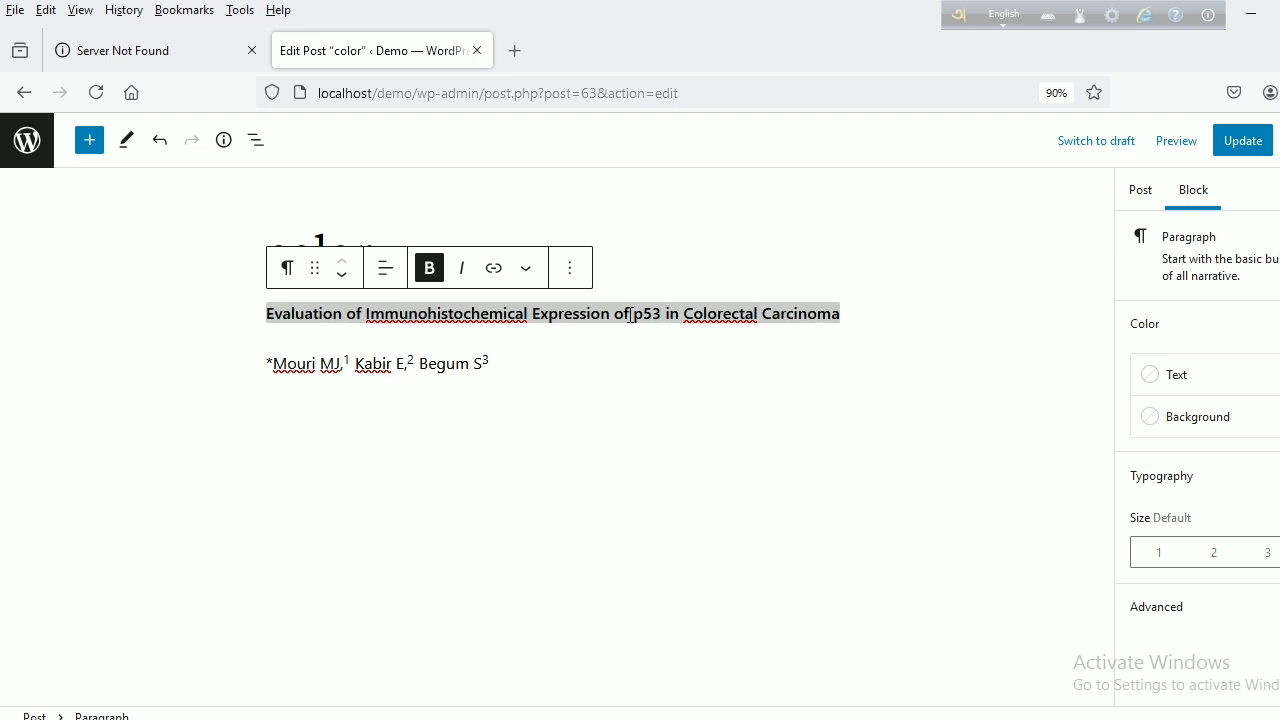
click(467, 362)
click(624, 315)
click(432, 362)
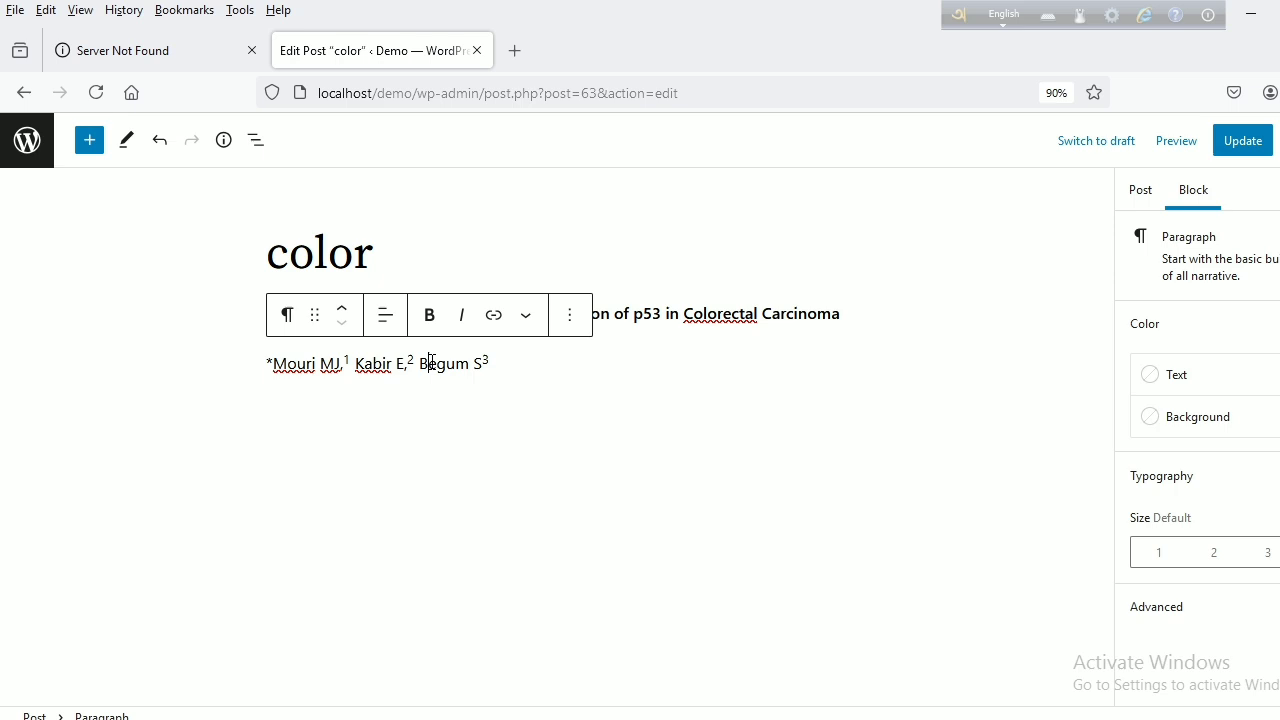
click(627, 313)
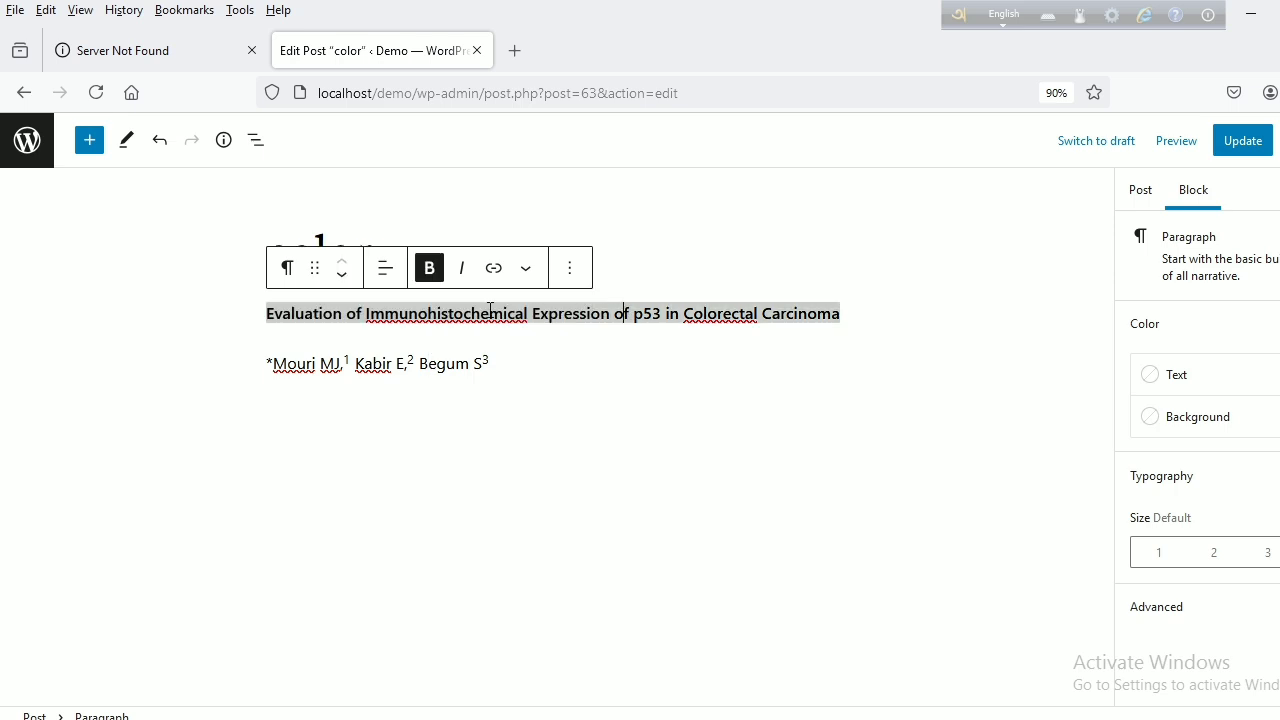
click(387, 270)
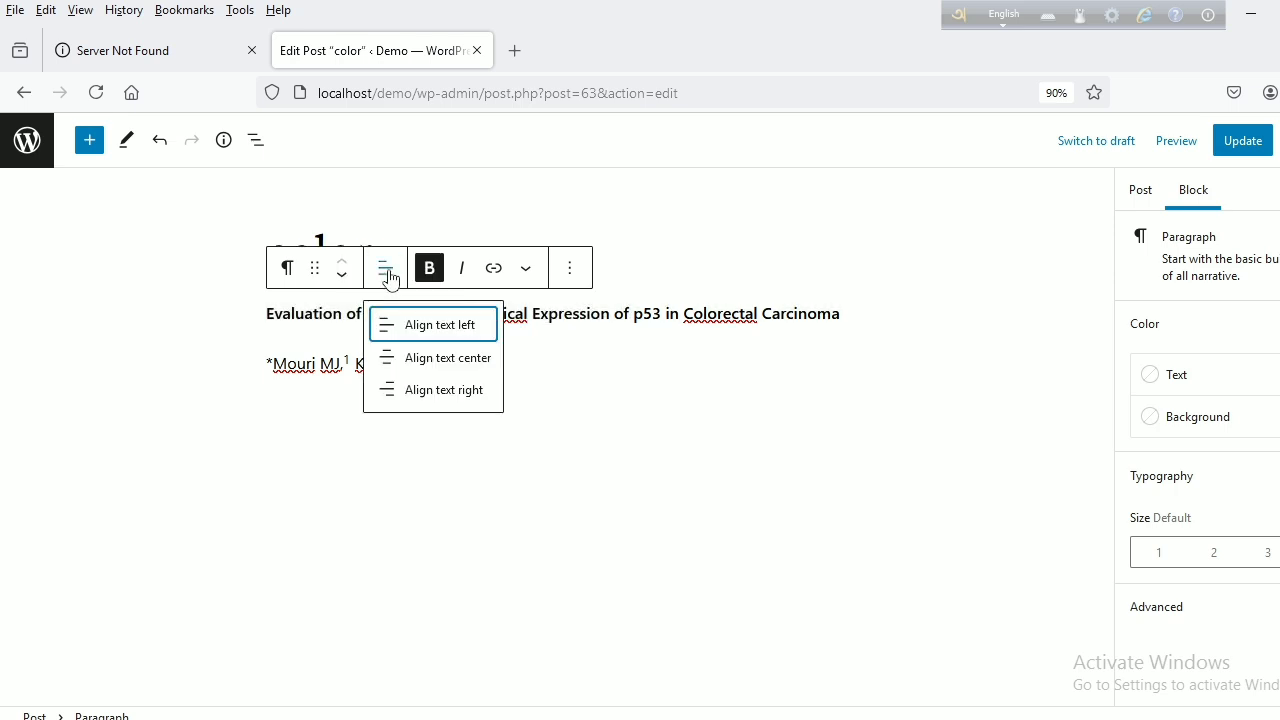
click(418, 370)
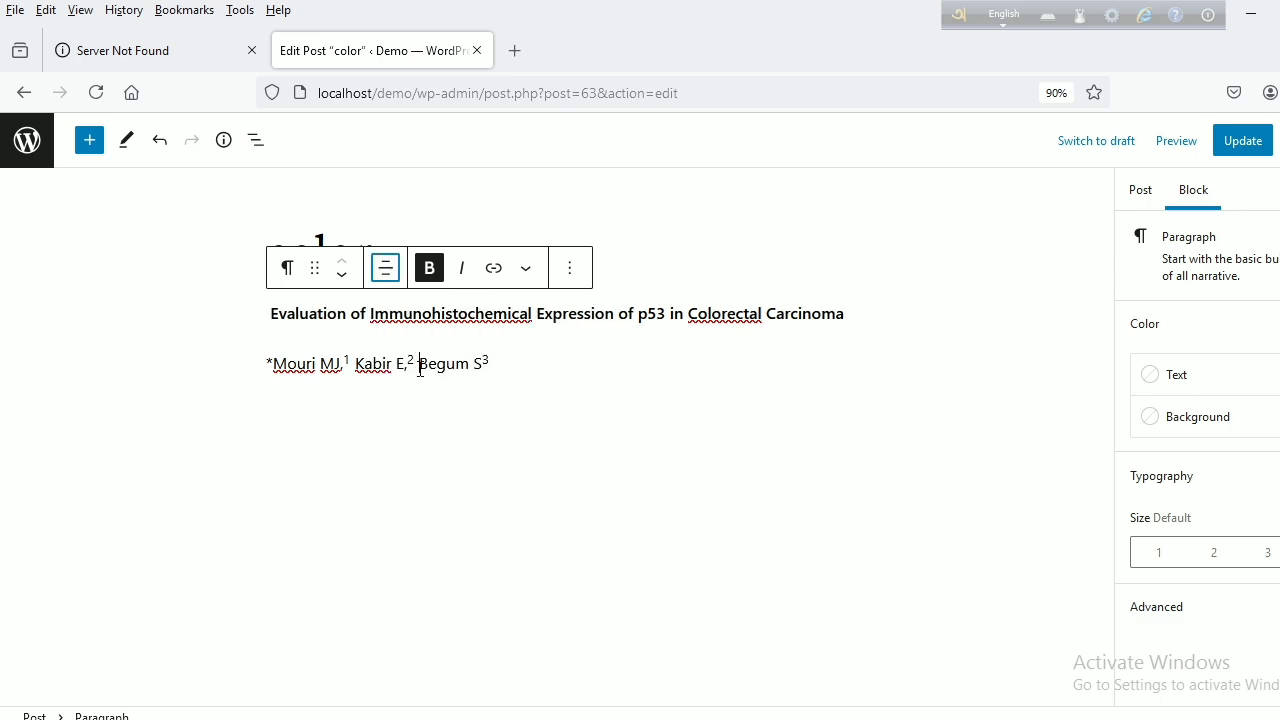
Center-align the author line below the article title
click(419, 368)
click(388, 316)
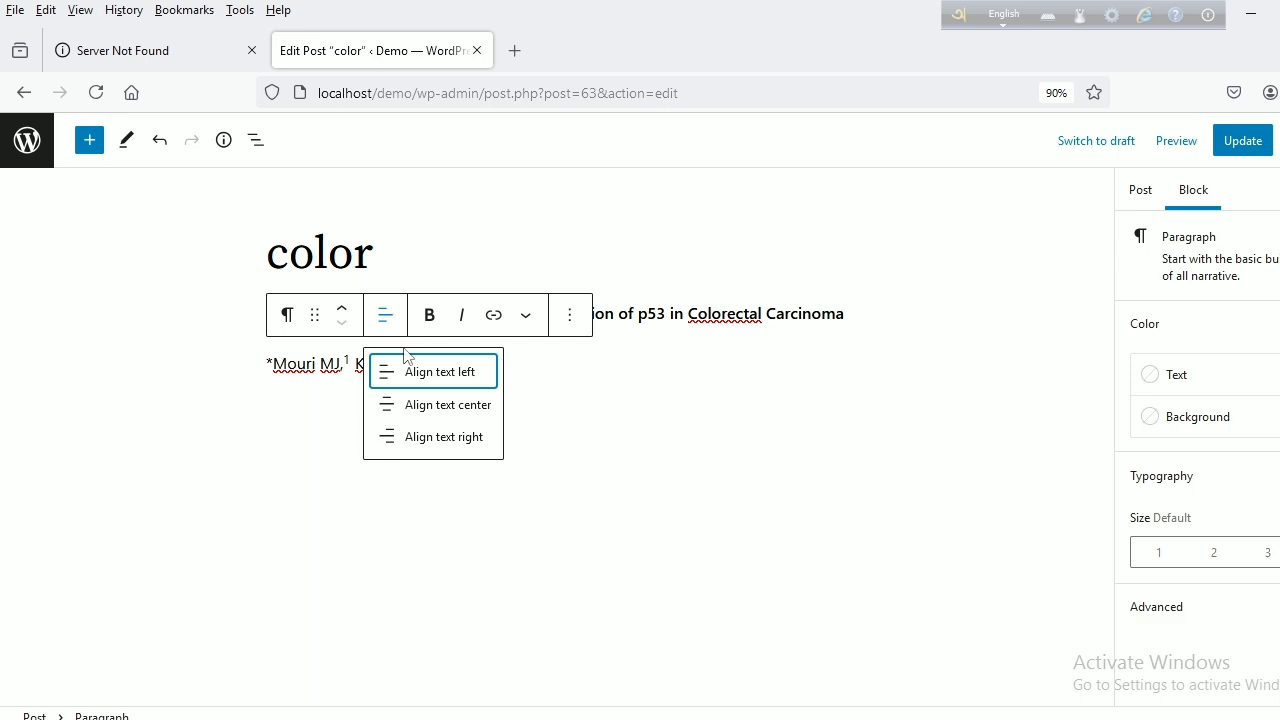
click(432, 406)
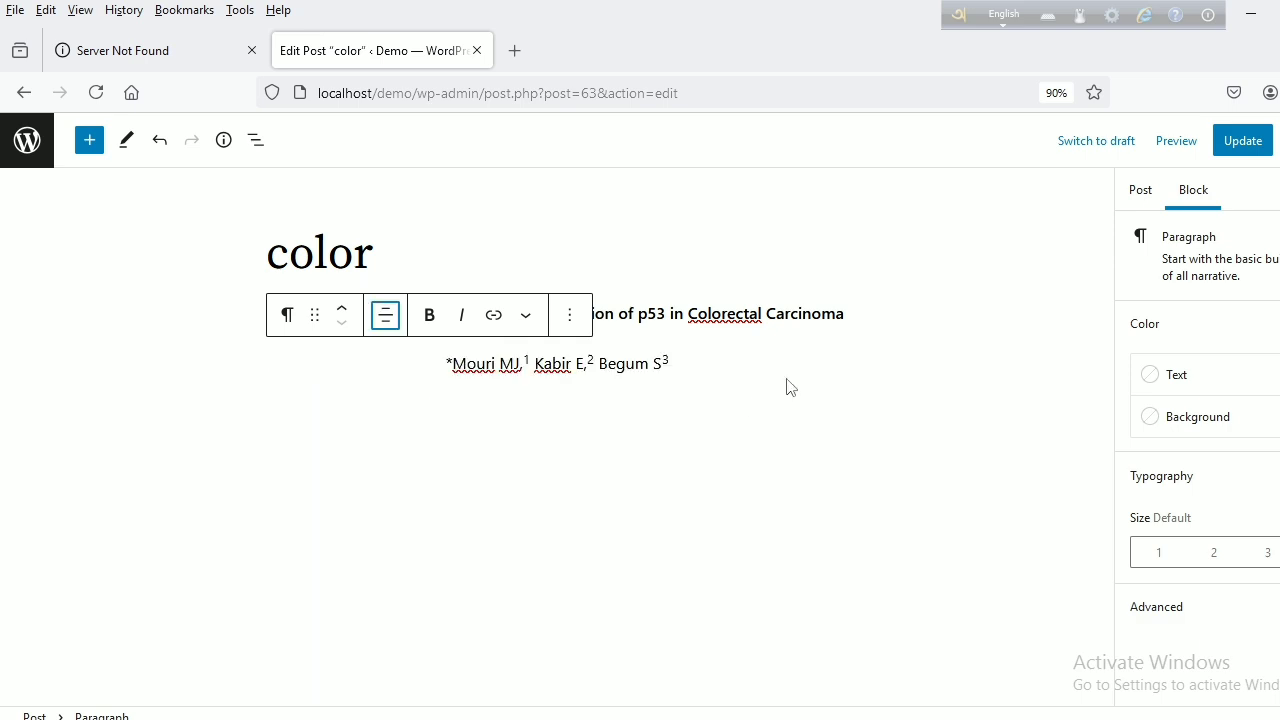
Set the text size of the article title to Large and of the author line to Medium
triple_click(732, 320)
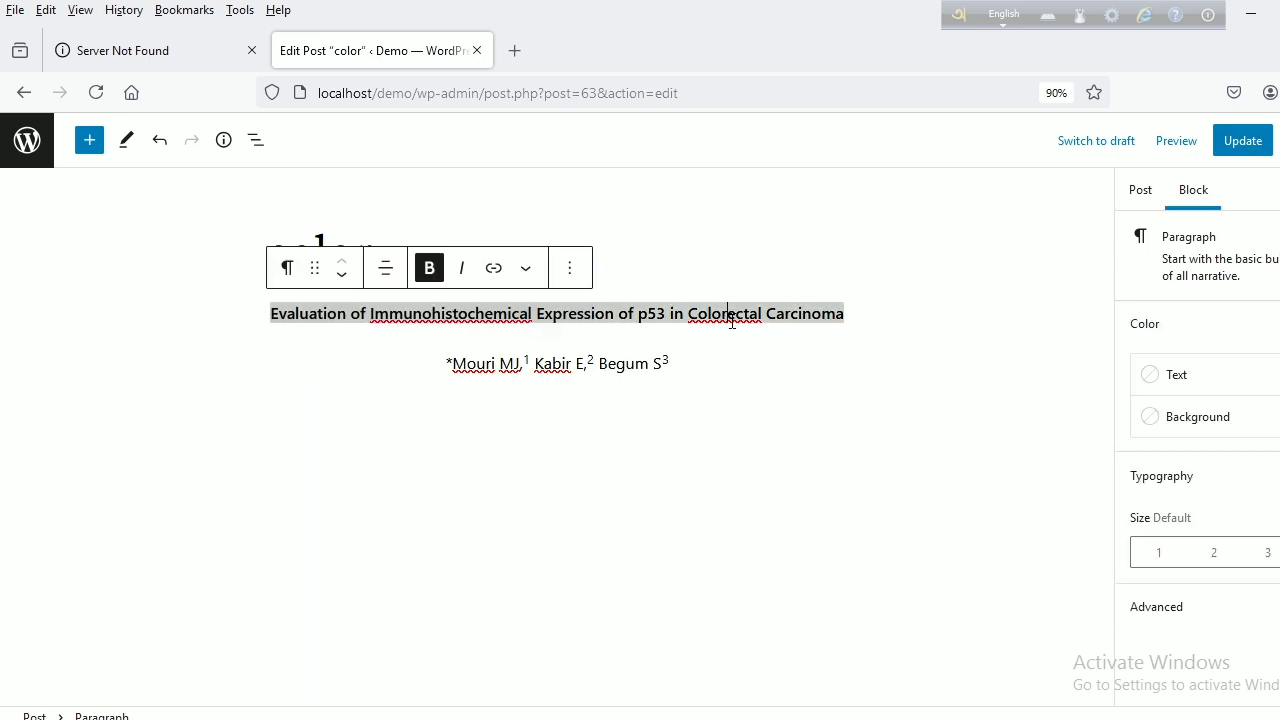
drag(273, 314, 856, 320)
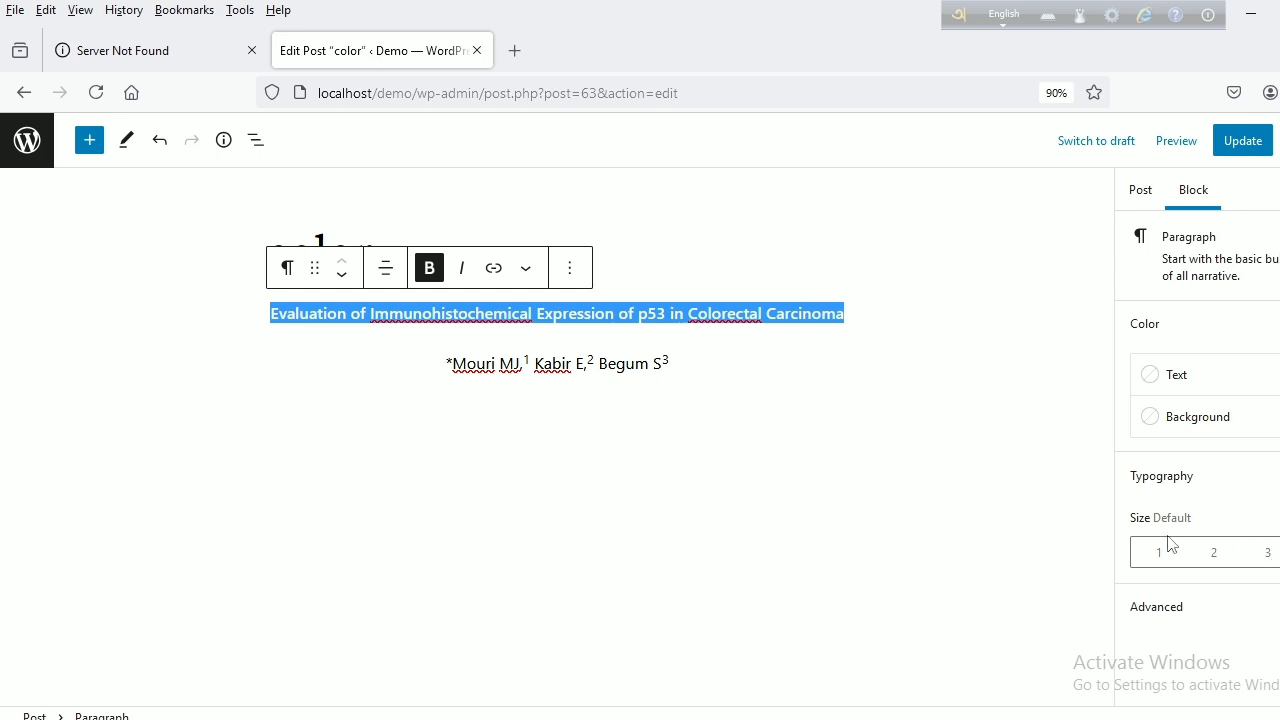
click(1268, 553)
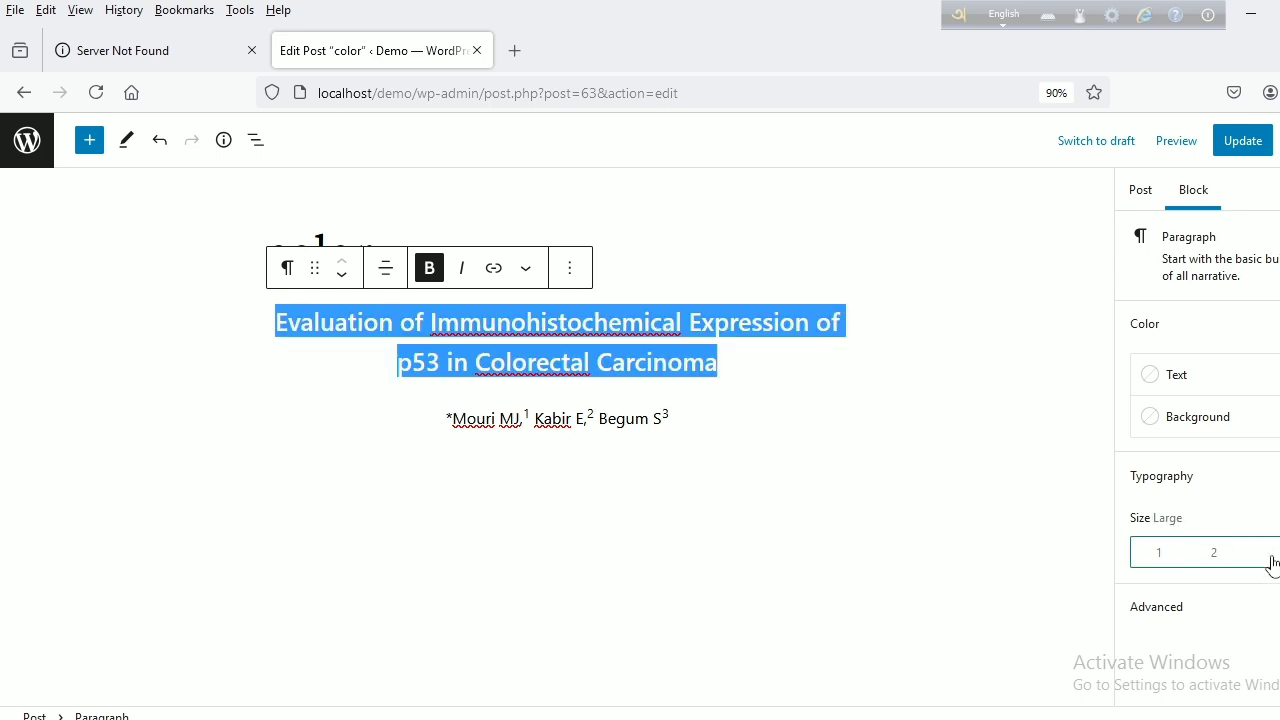
click(616, 459)
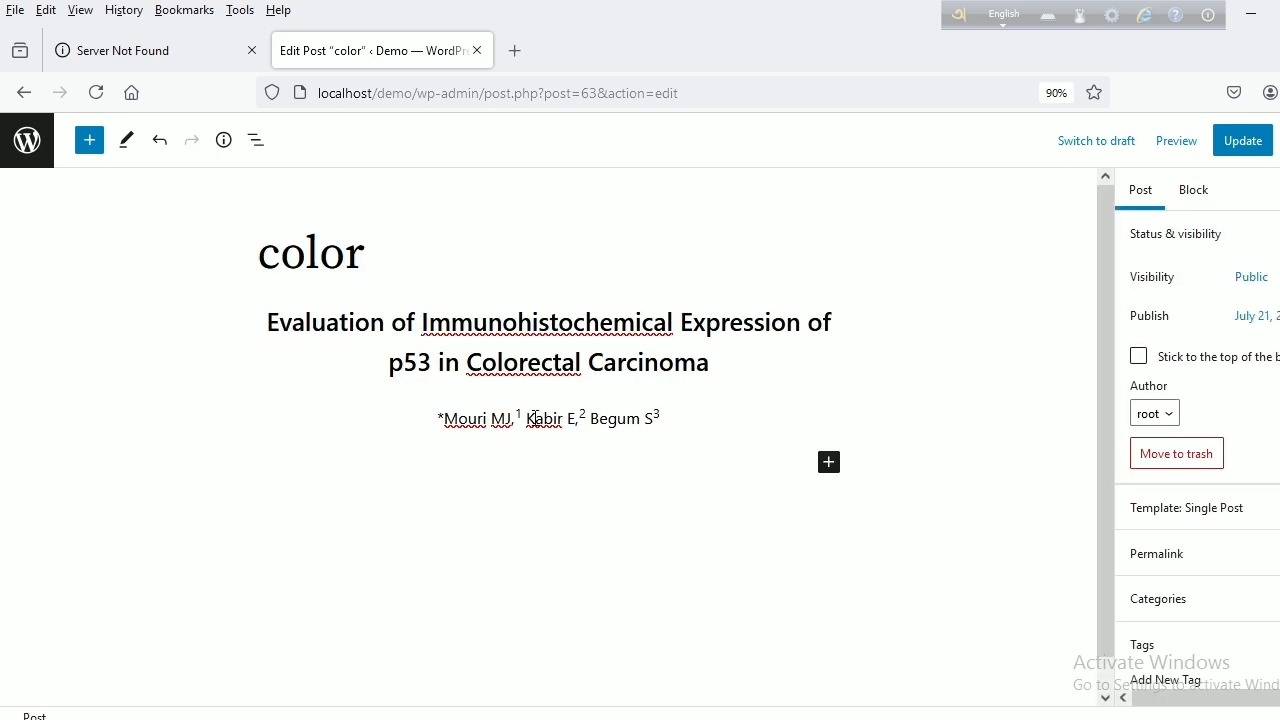
click(534, 418)
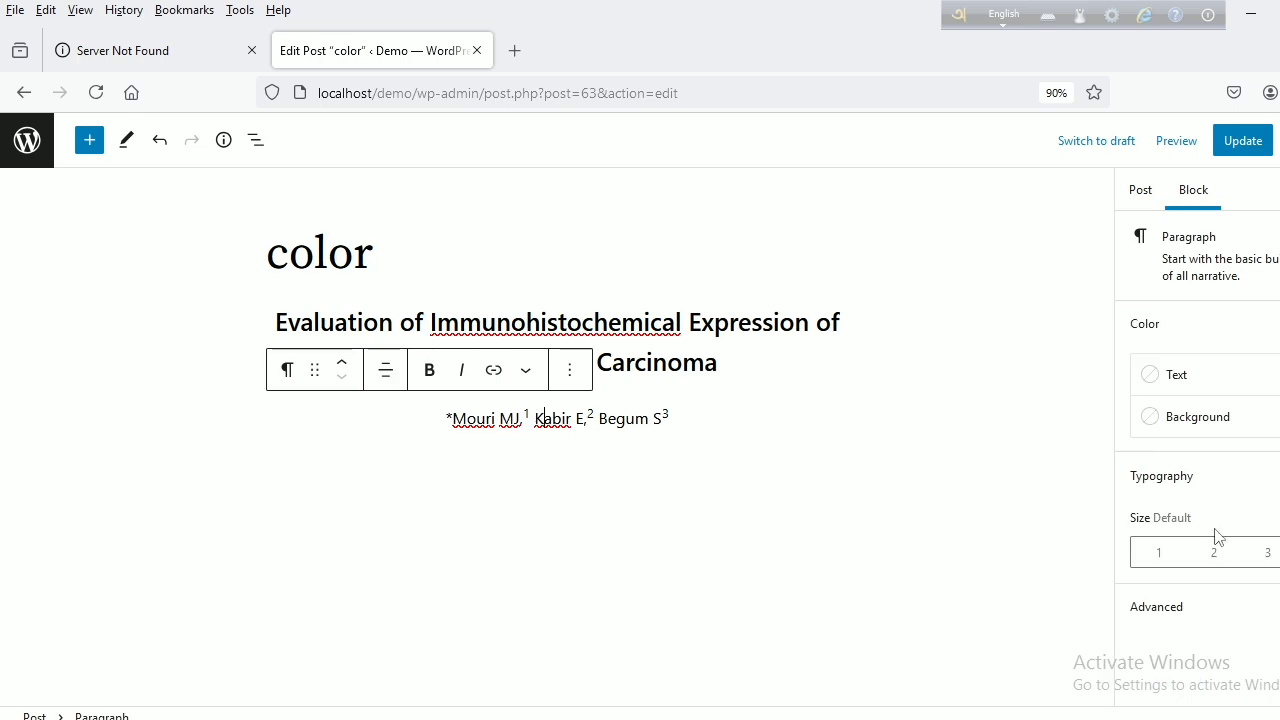
click(1214, 555)
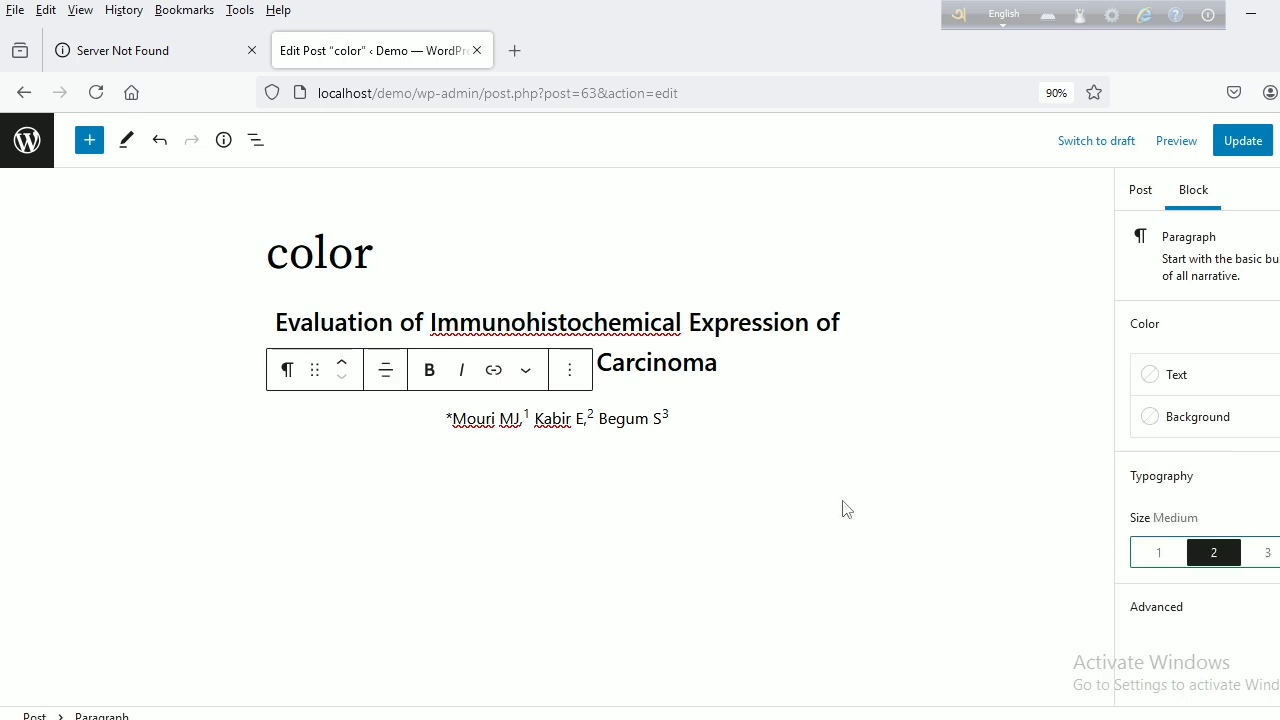
Insert an empty paragraph block after the author line
click(678, 420)
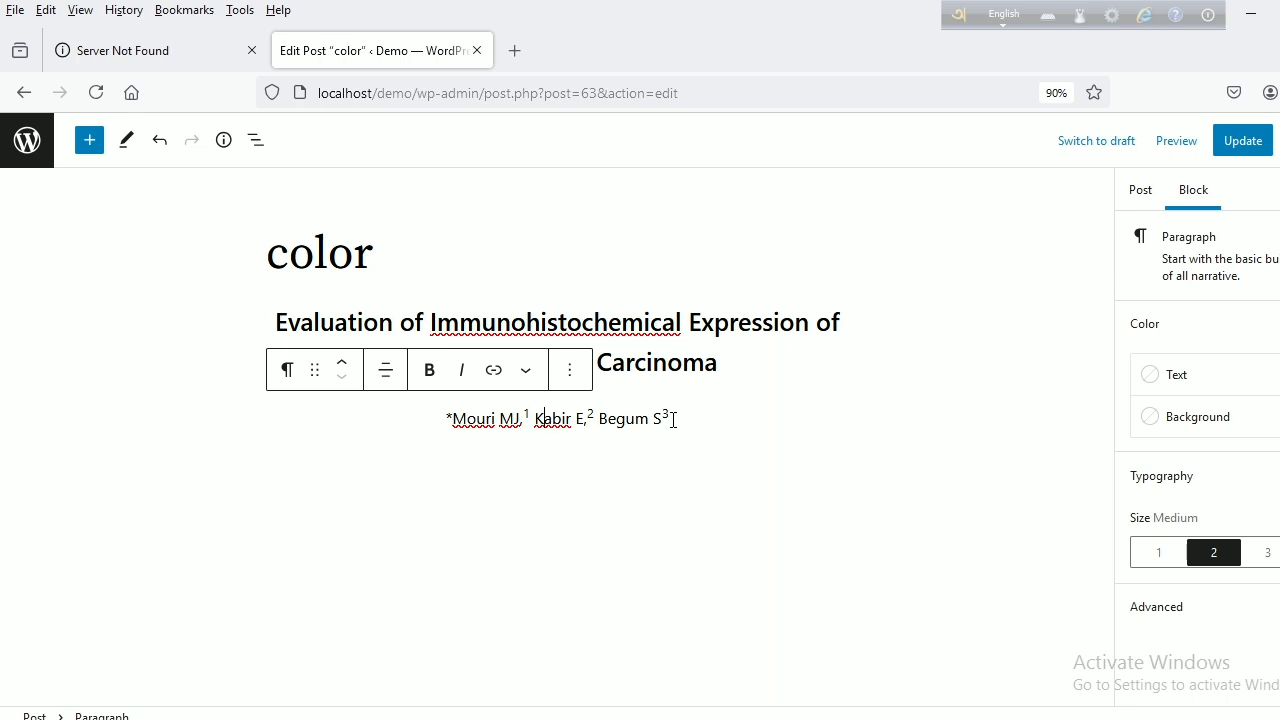
click(570, 372)
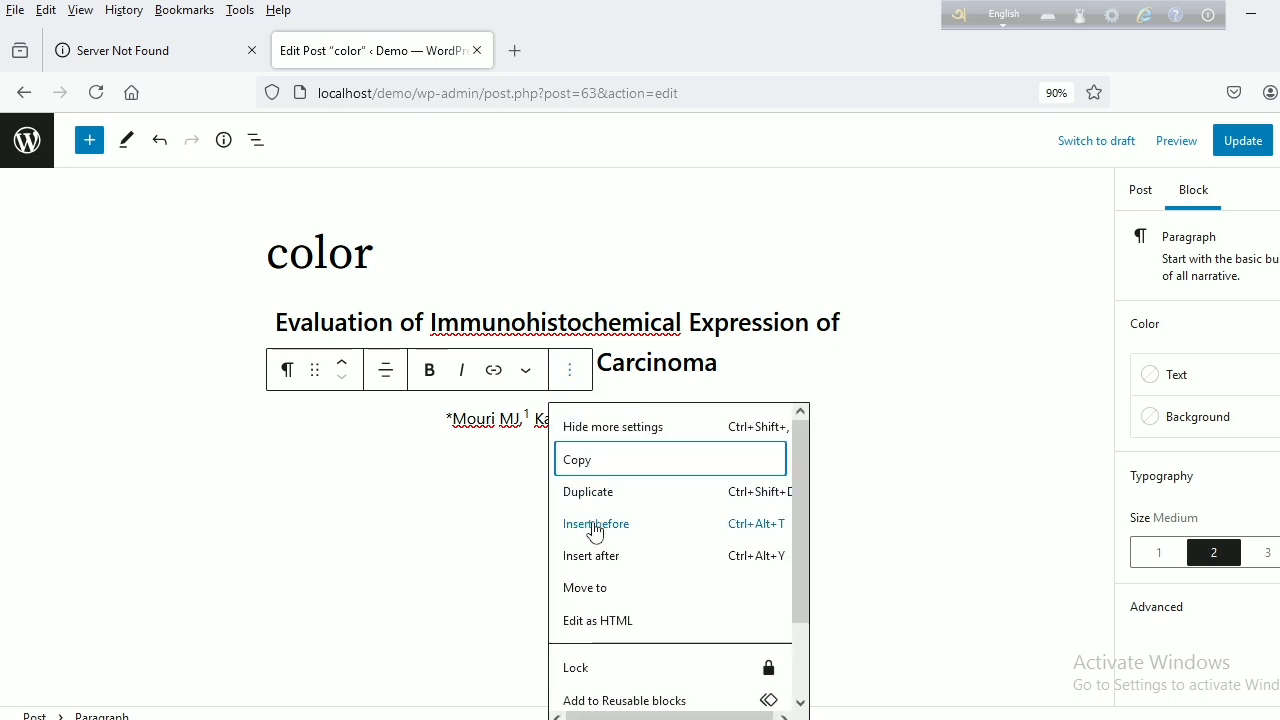
click(592, 558)
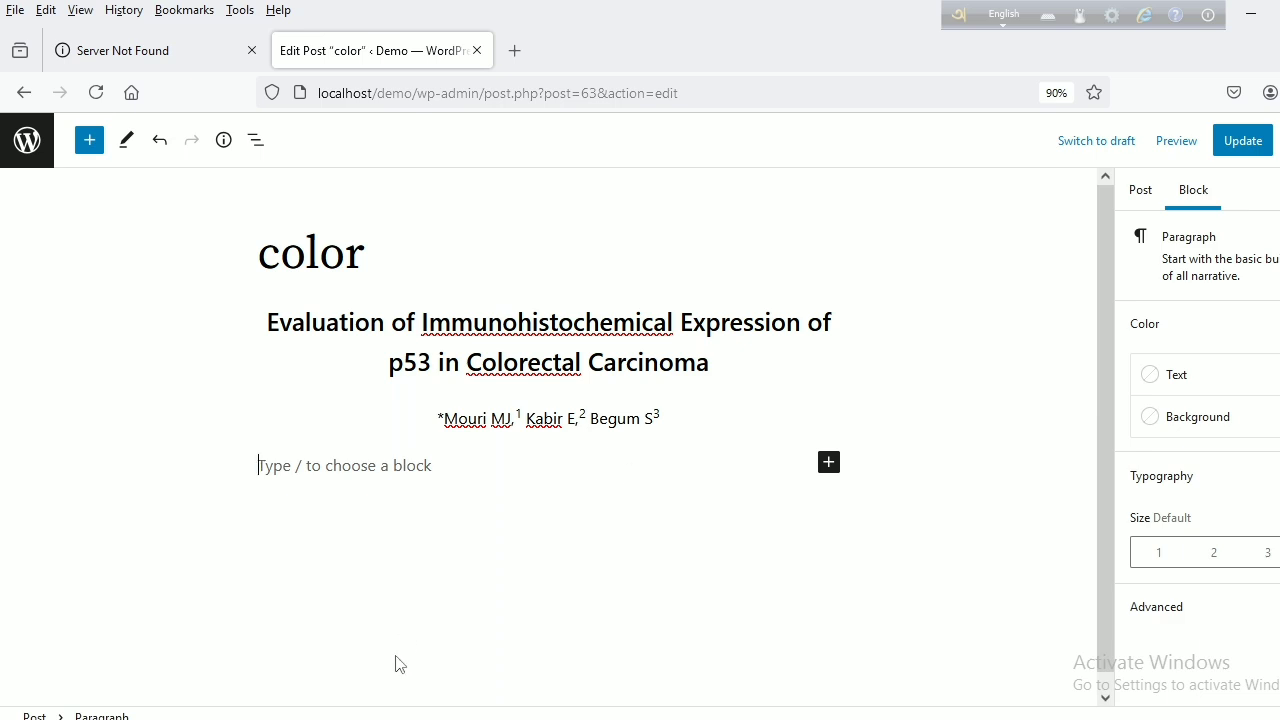
Copy the whole abstract, from its heading through the Conclusion, from the Word manuscript into the new block of the WordPress post
click(319, 719)
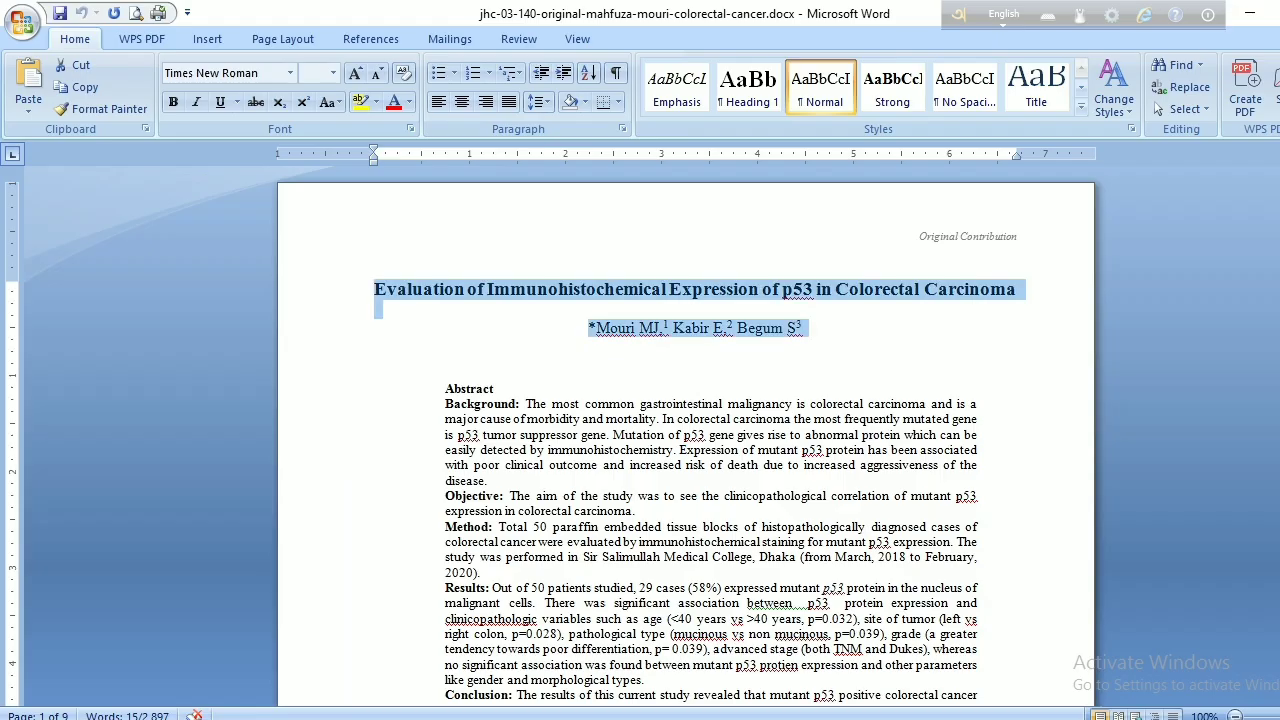
click(446, 388)
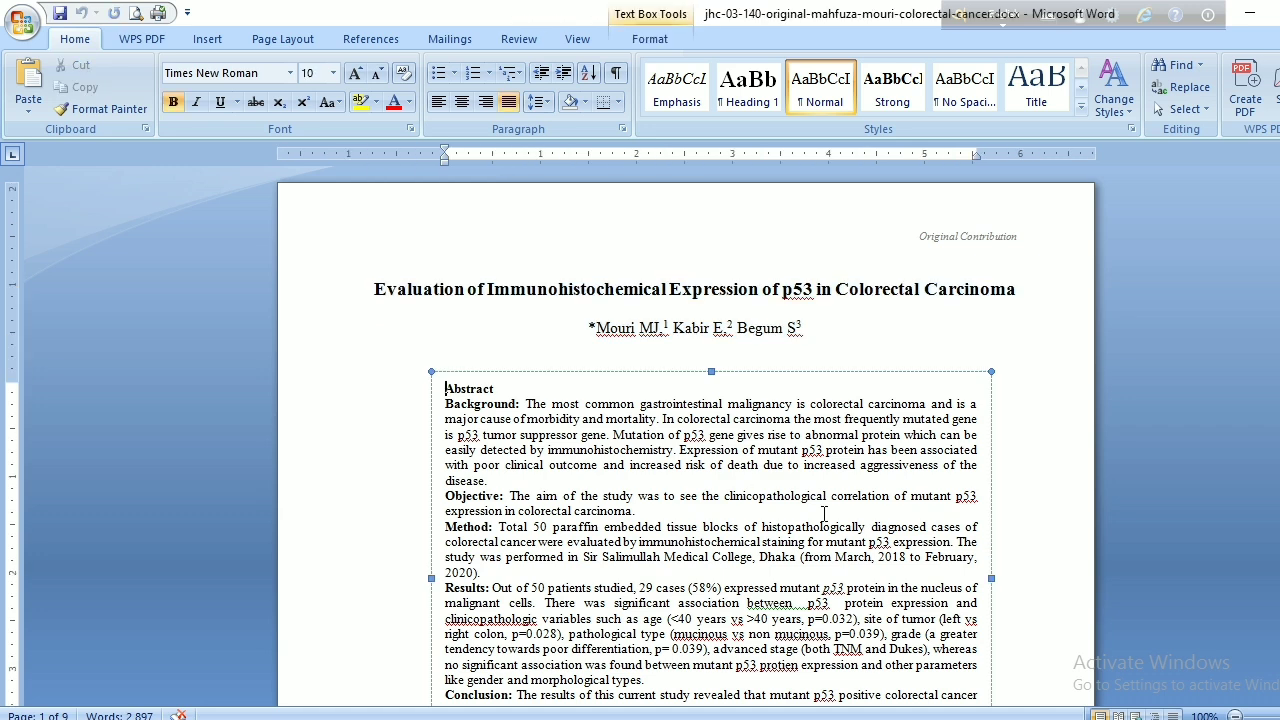
scroll(1150, 598, down, 5)
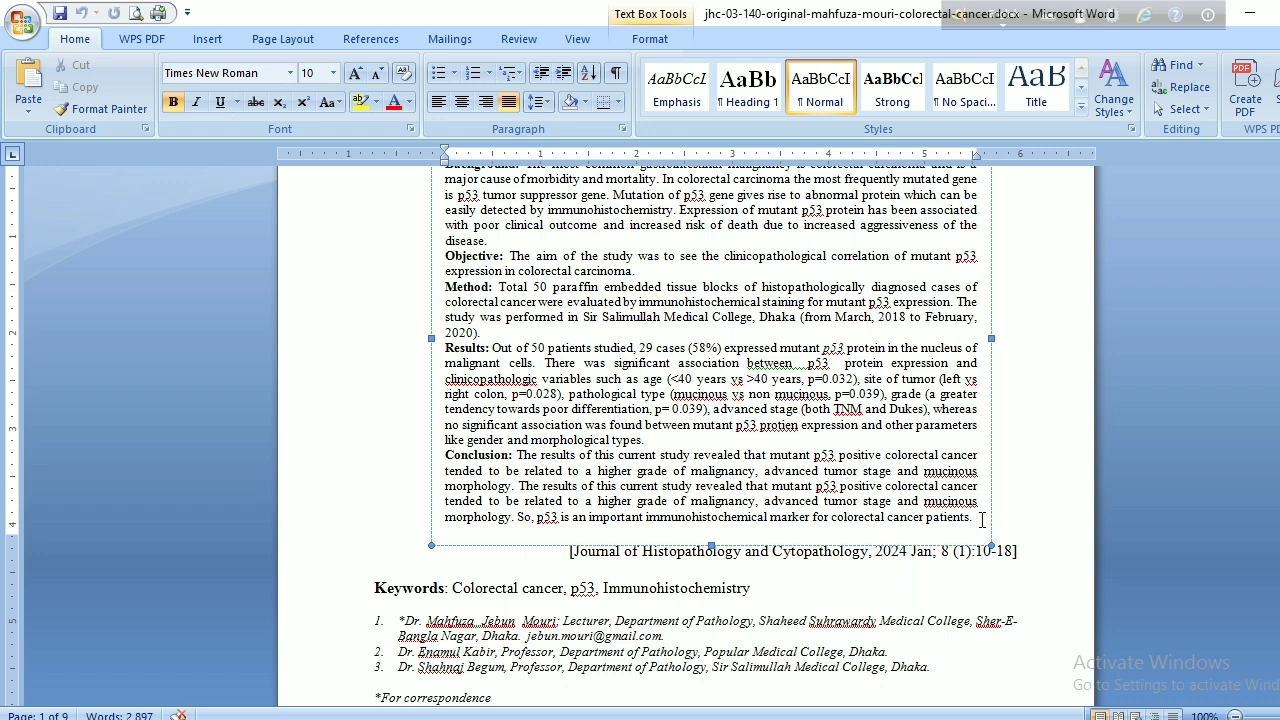
shift+click(981, 519)
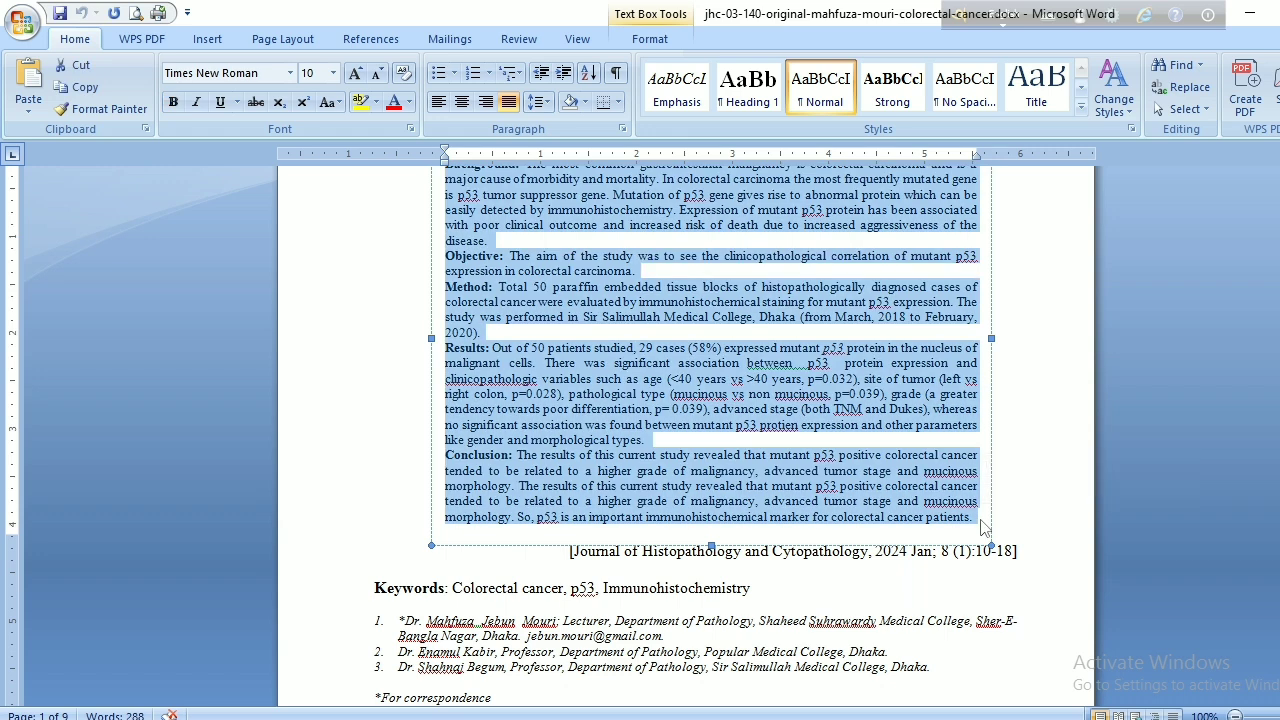
key(alt+Tab)
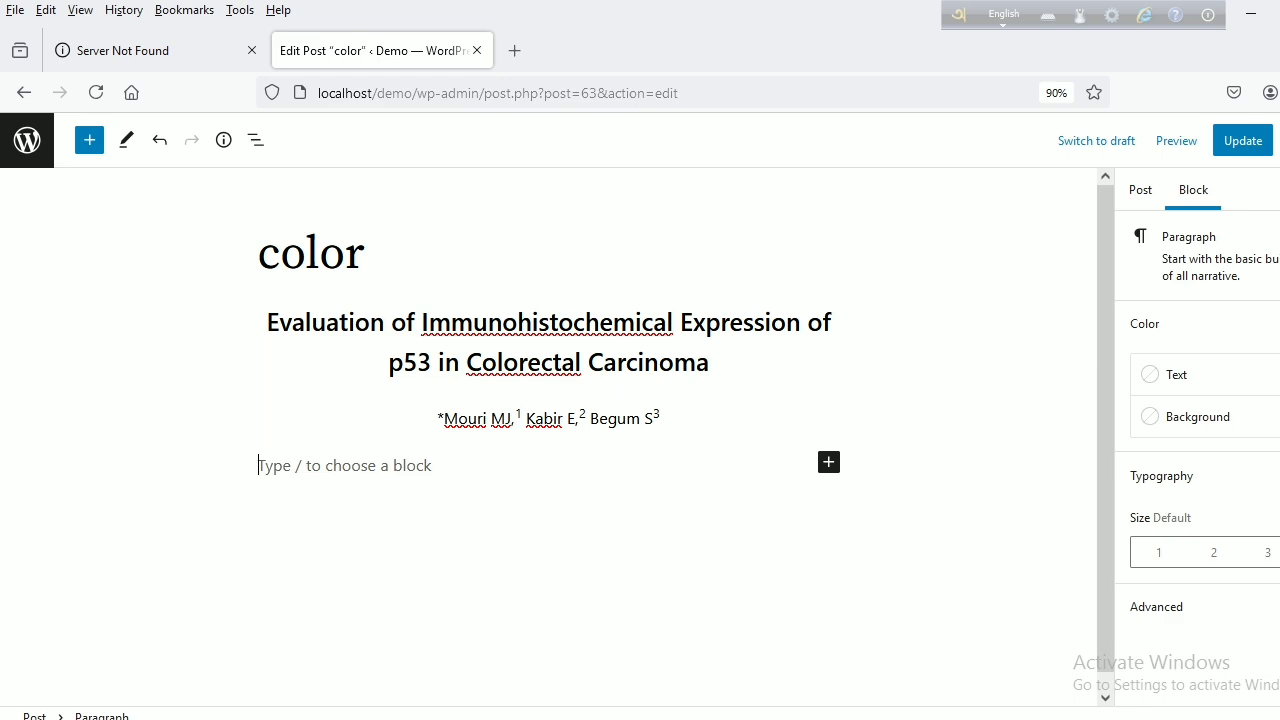
key(ctrl+v)
Look through the pasted abstract paragraphs from the Abstract heading to the Conclusion and check how they are divided into blocks
scroll(587, 418, up, 5)
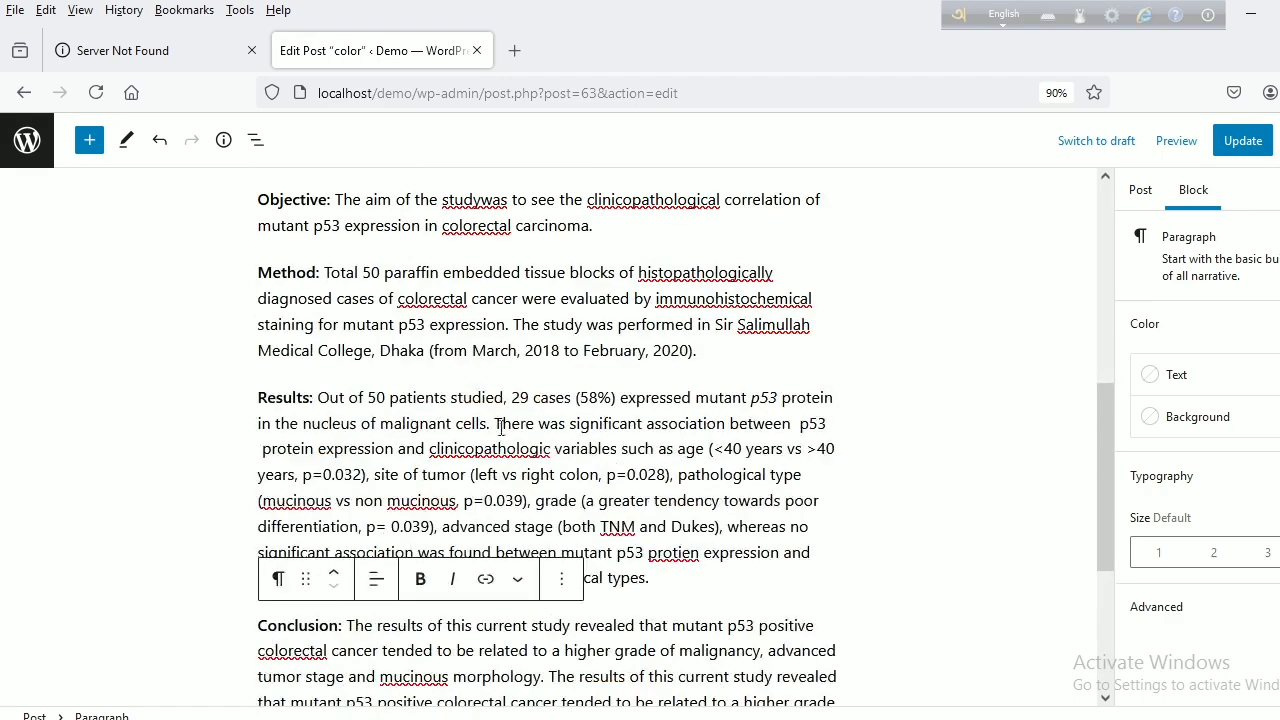
scroll(587, 418, up, 3)
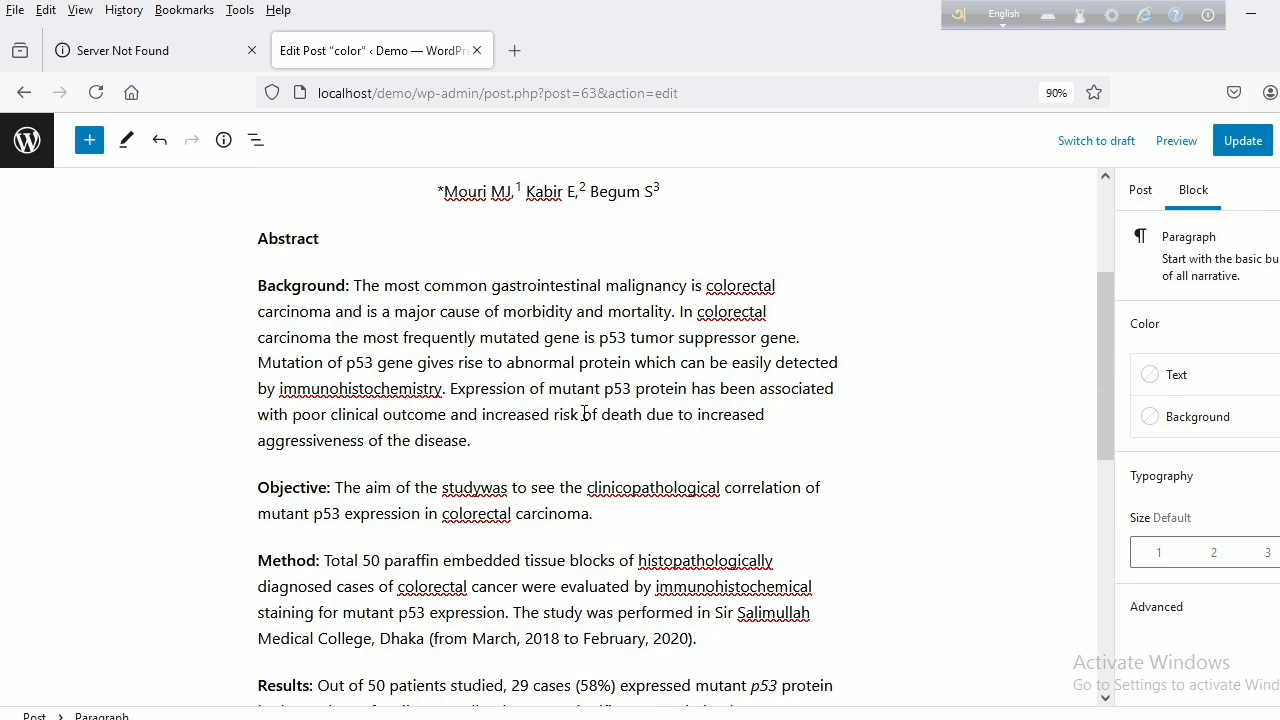
double_click(303, 239)
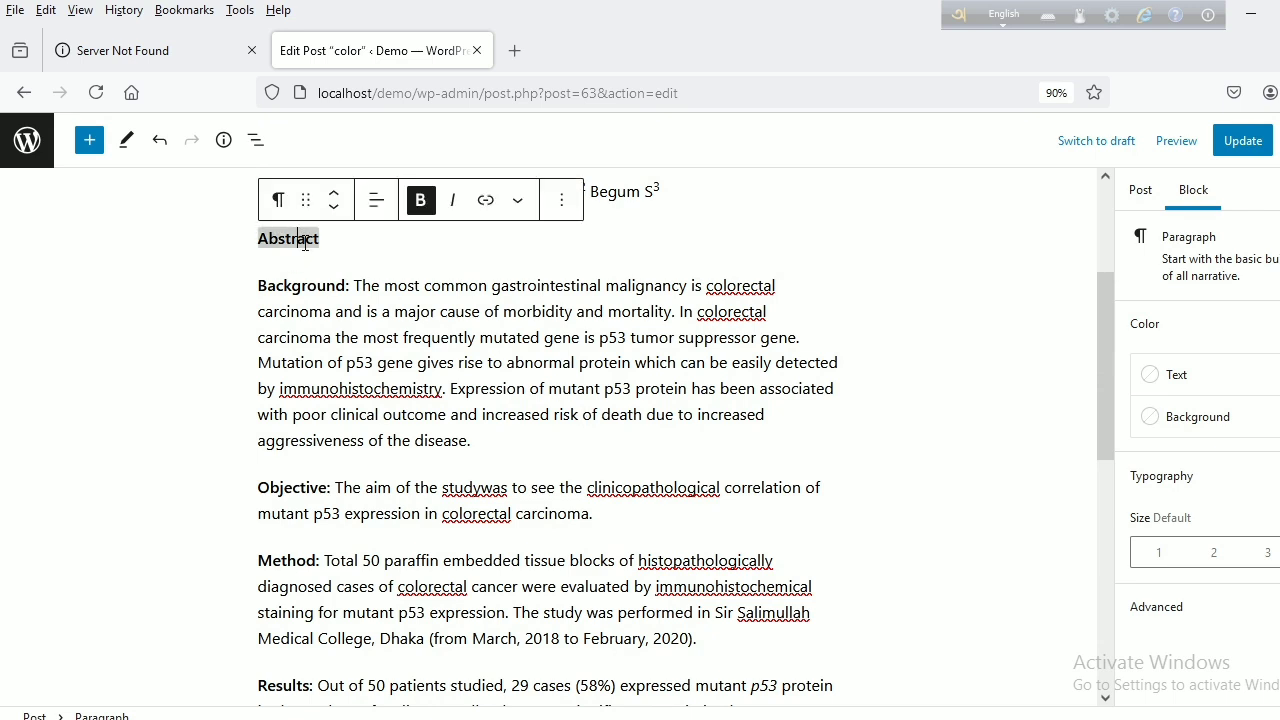
click(340, 308)
click(356, 487)
click(347, 562)
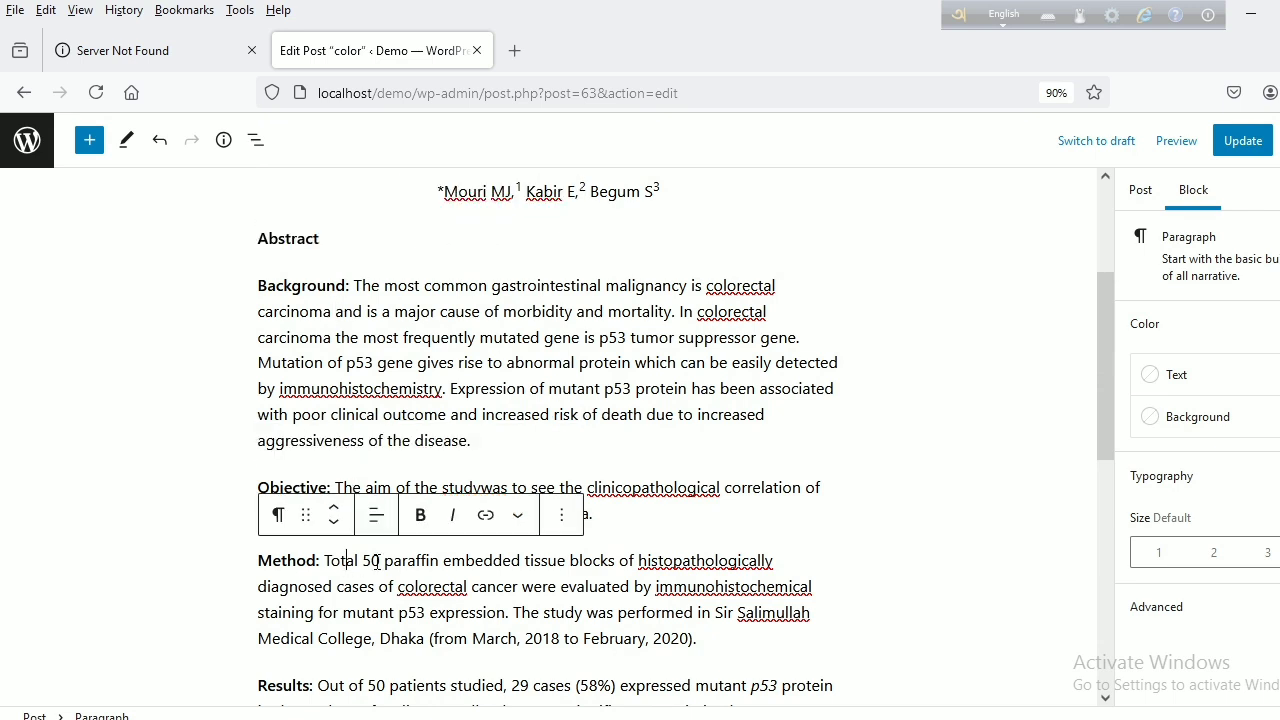
scroll(753, 585, down, 5)
scroll(753, 575, up, 7)
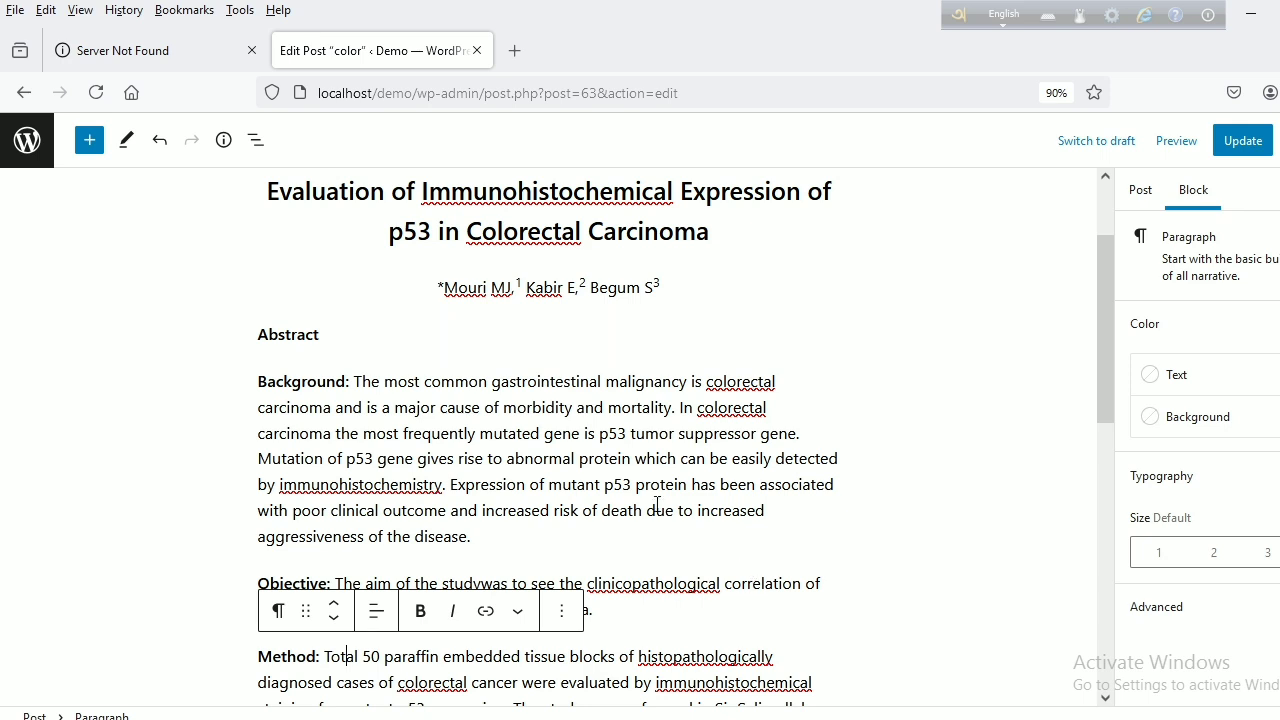
Set the text size of the Abstract heading and the Background, Objective and Method paragraphs to Small
double_click(270, 340)
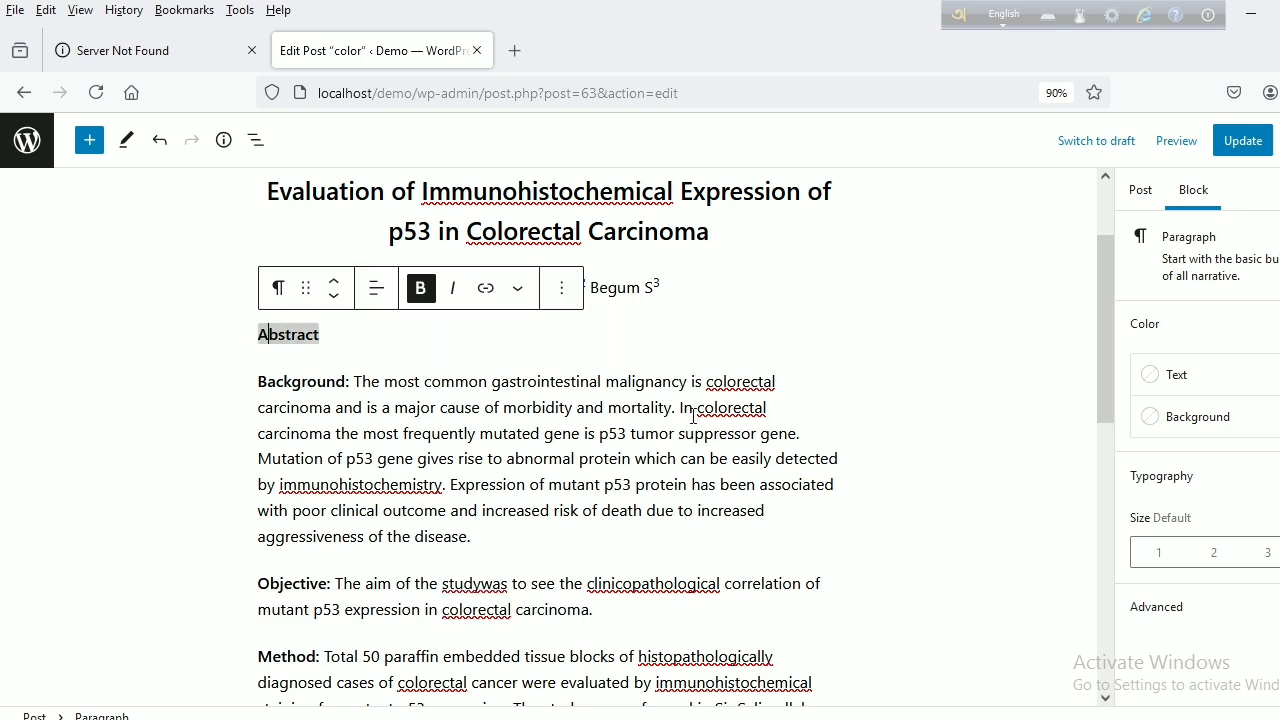
click(1162, 556)
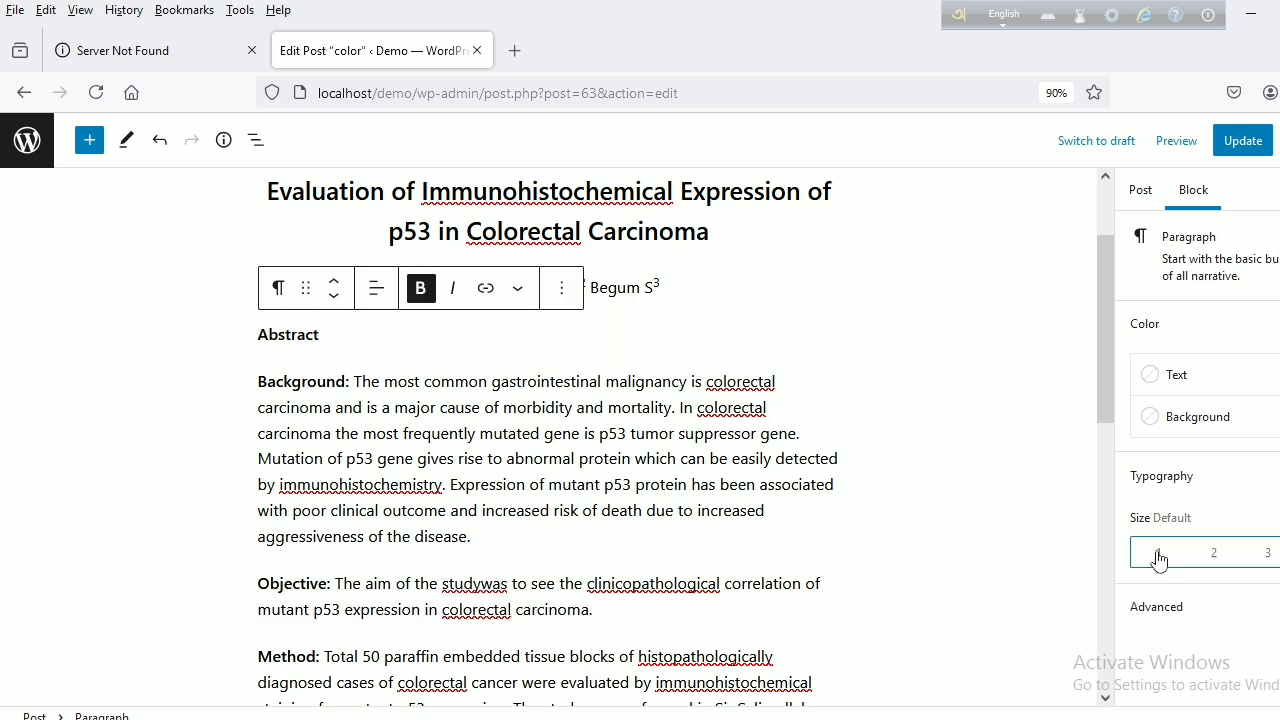
key(BackSpace)
click(1156, 553)
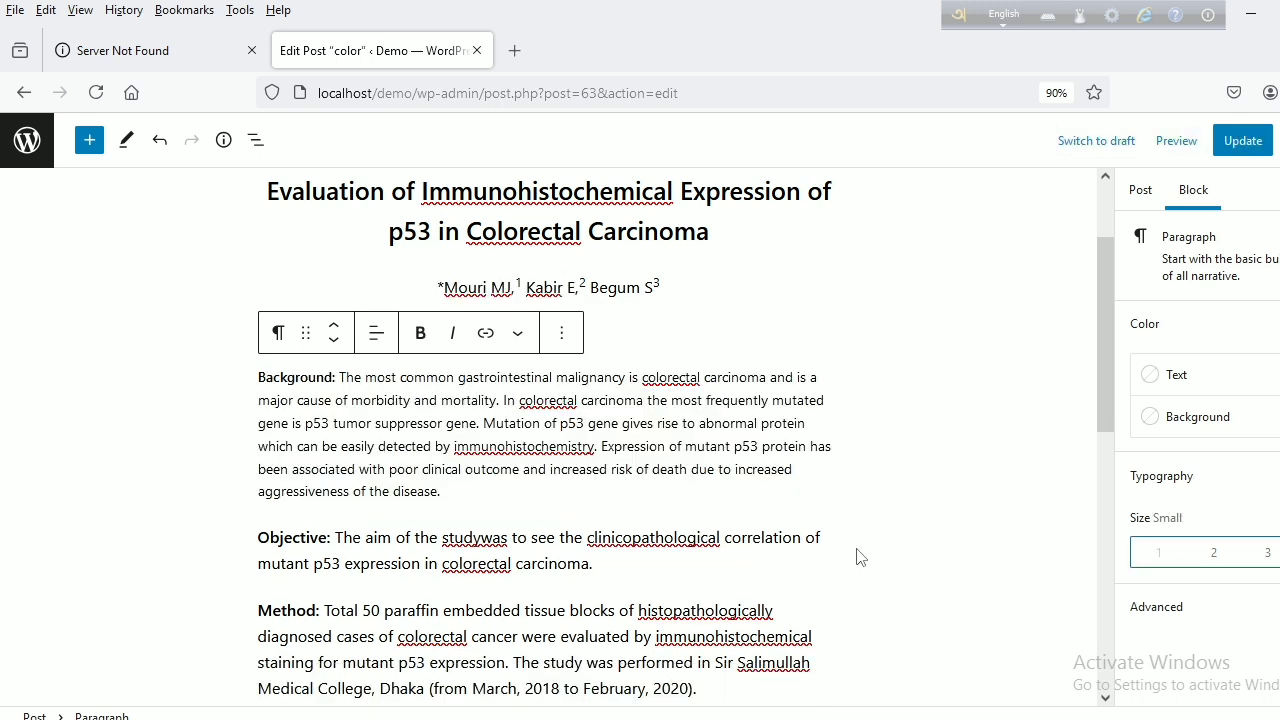
click(522, 548)
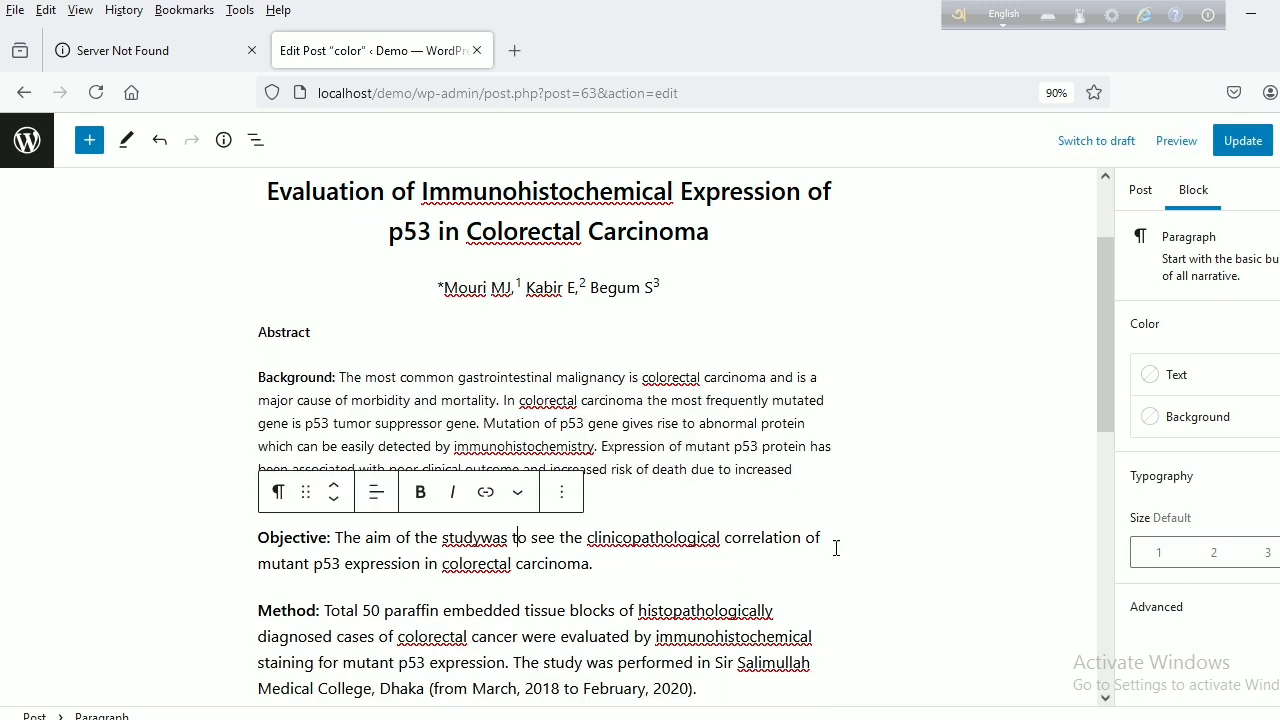
click(1160, 556)
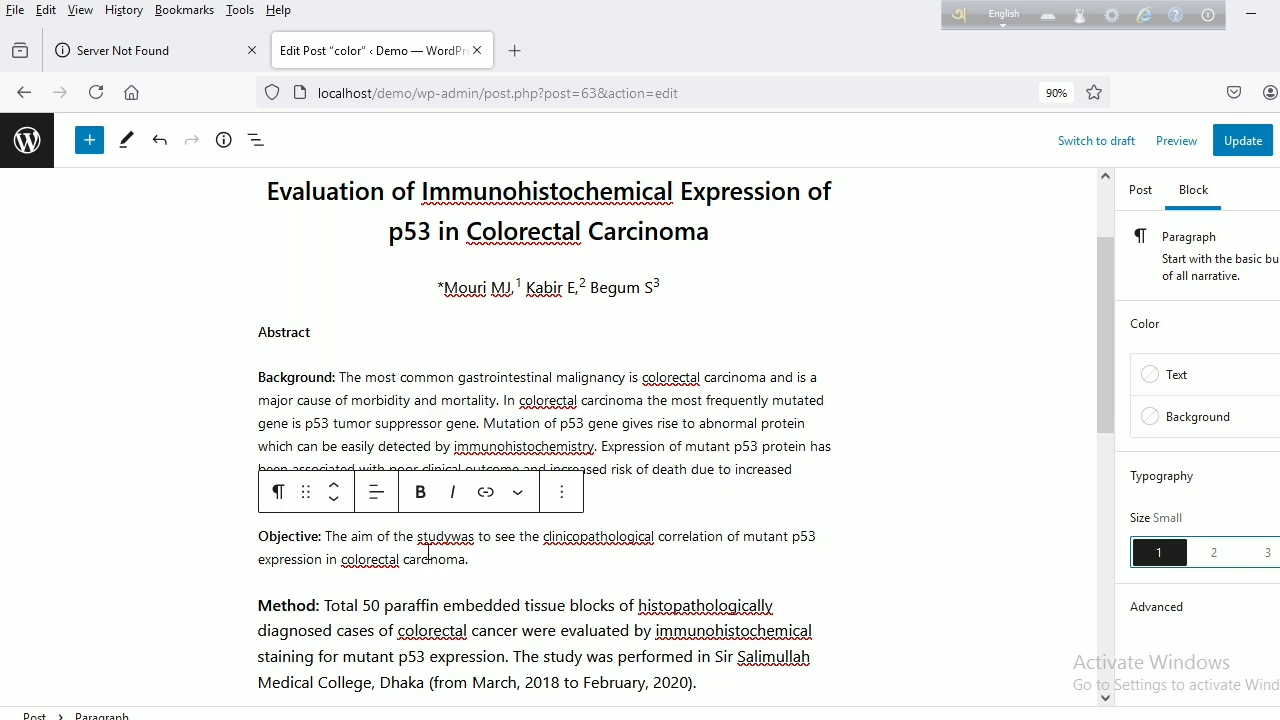
click(503, 612)
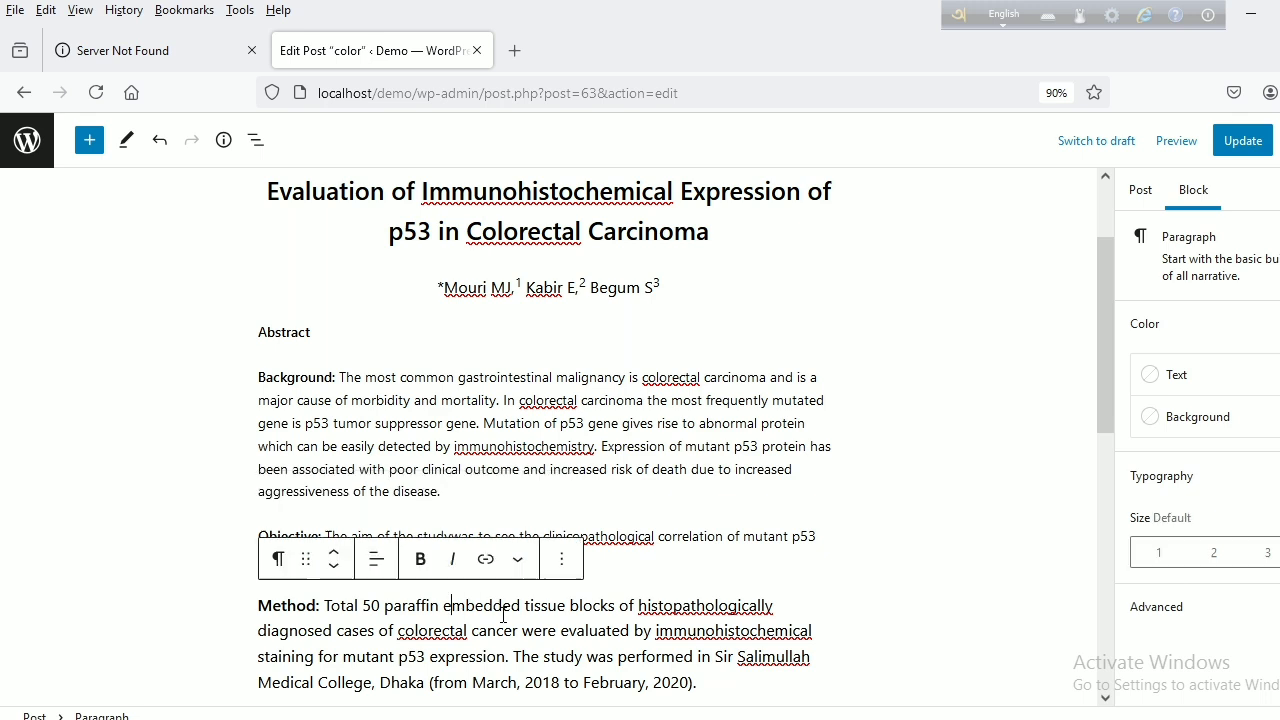
click(1158, 561)
Set the text size of the Results and Conclusion paragraphs to Small
scroll(938, 596, down, 2)
click(528, 554)
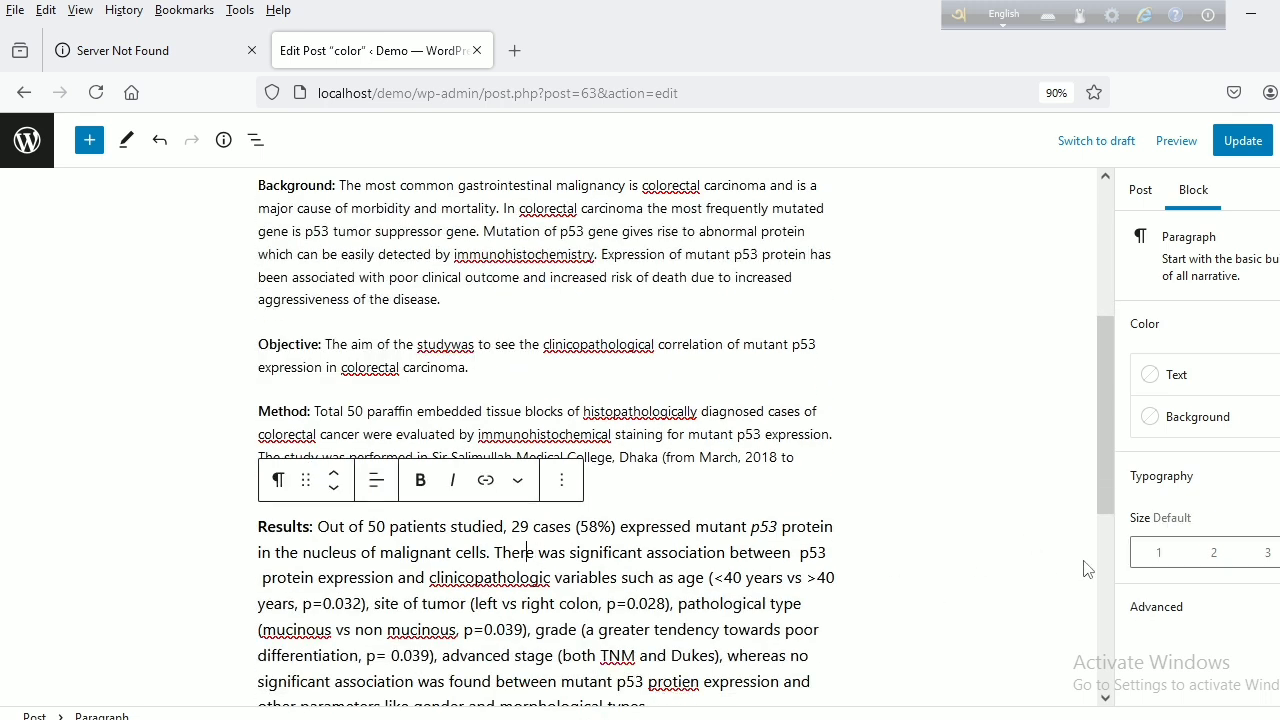
click(1160, 553)
scroll(830, 550, down, 3)
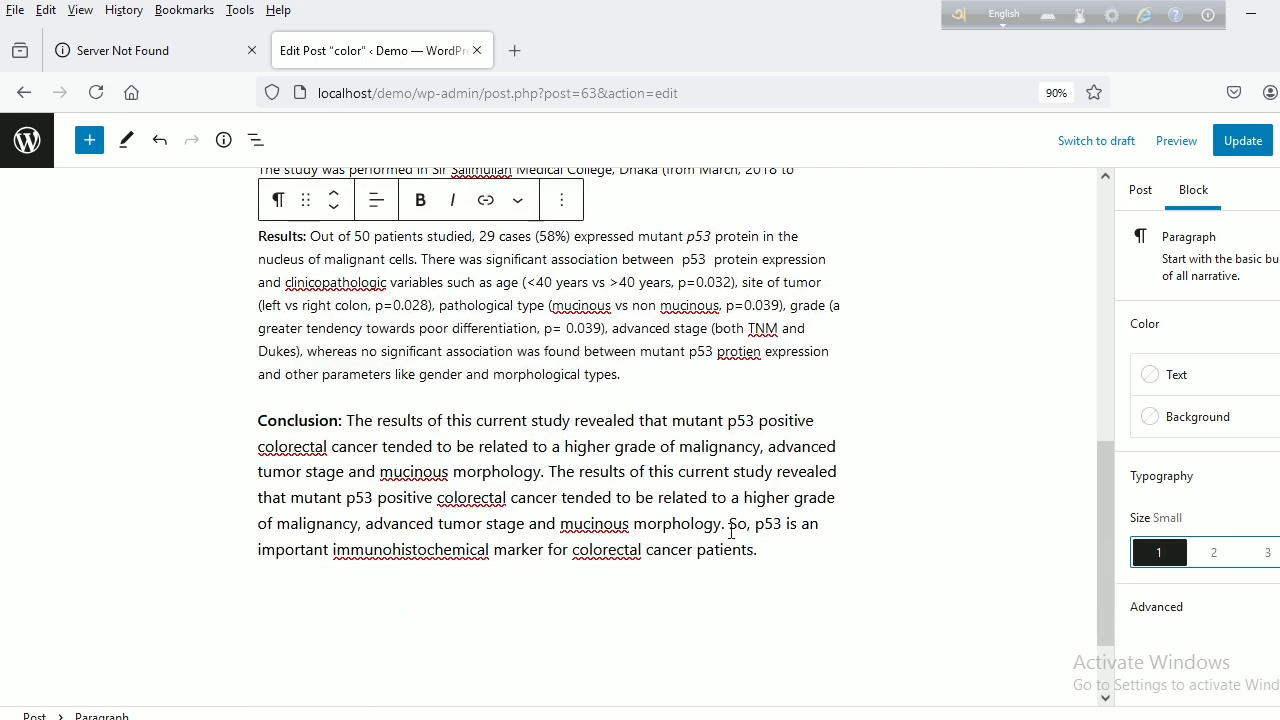
click(530, 432)
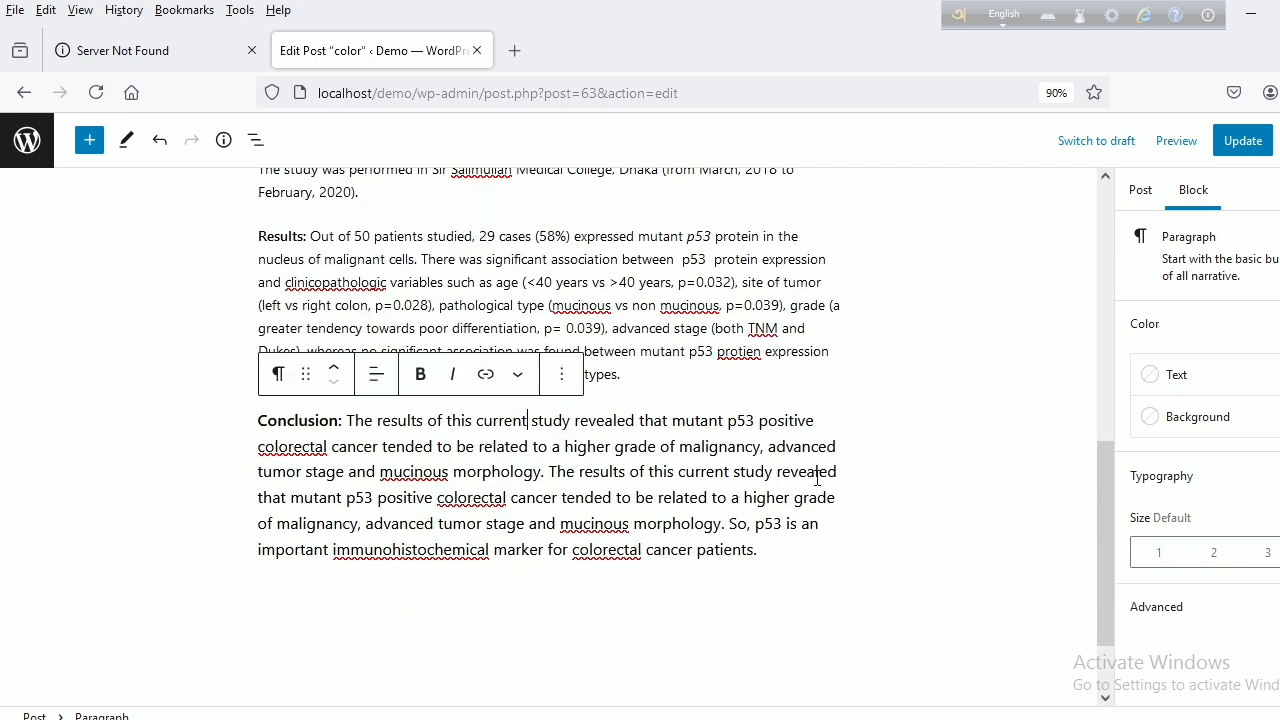
click(1159, 553)
Set the text color of the centered article title to Vivid cyan blue
scroll(765, 421, up, 5)
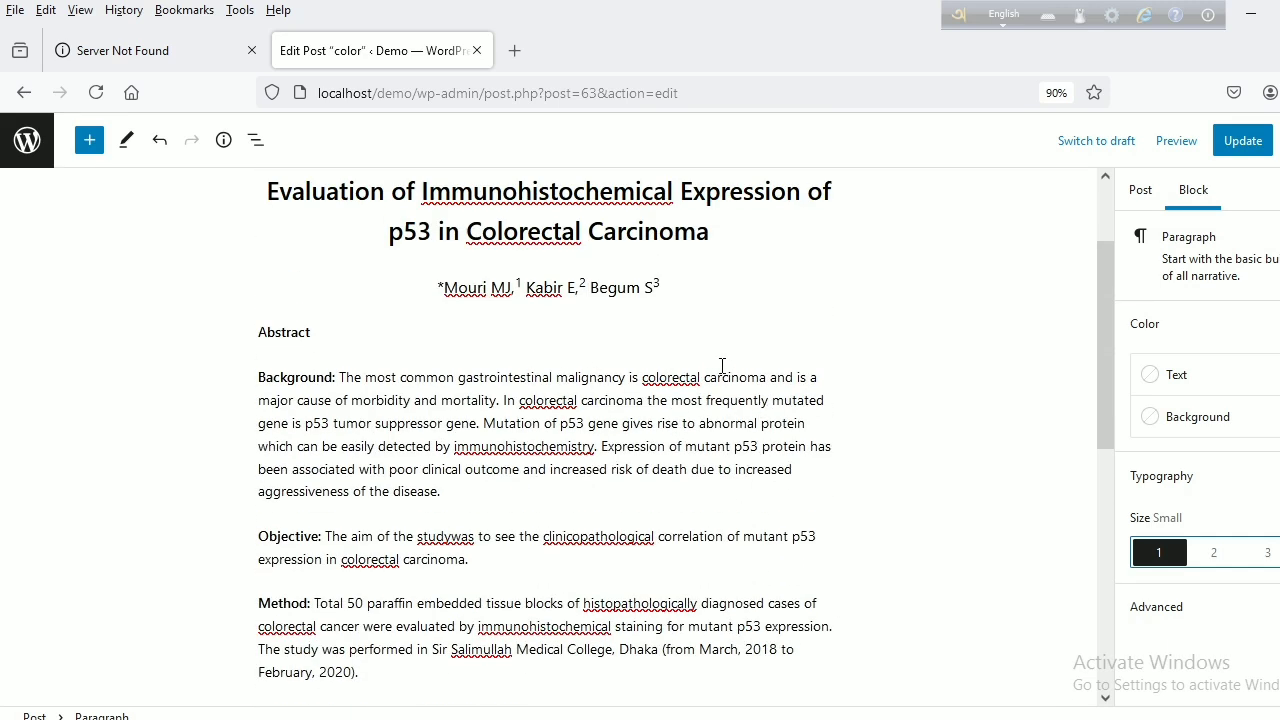
scroll(722, 365, up, 2)
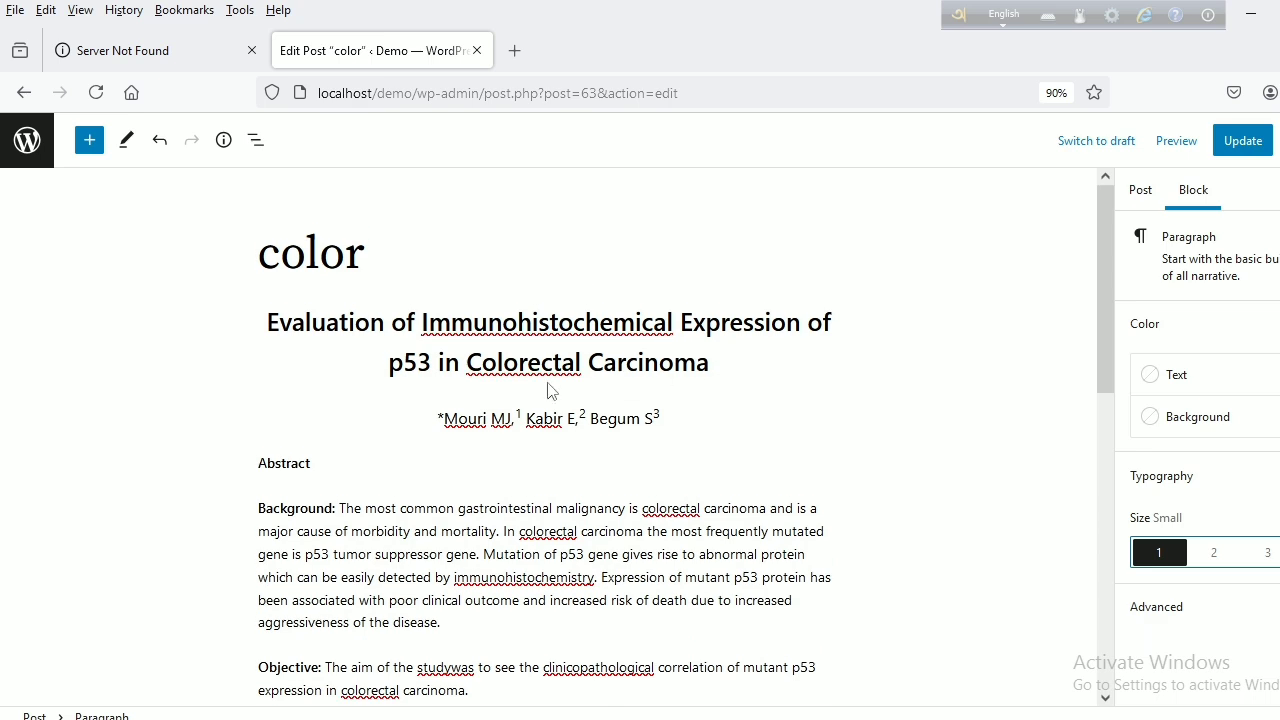
drag(266, 323, 708, 371)
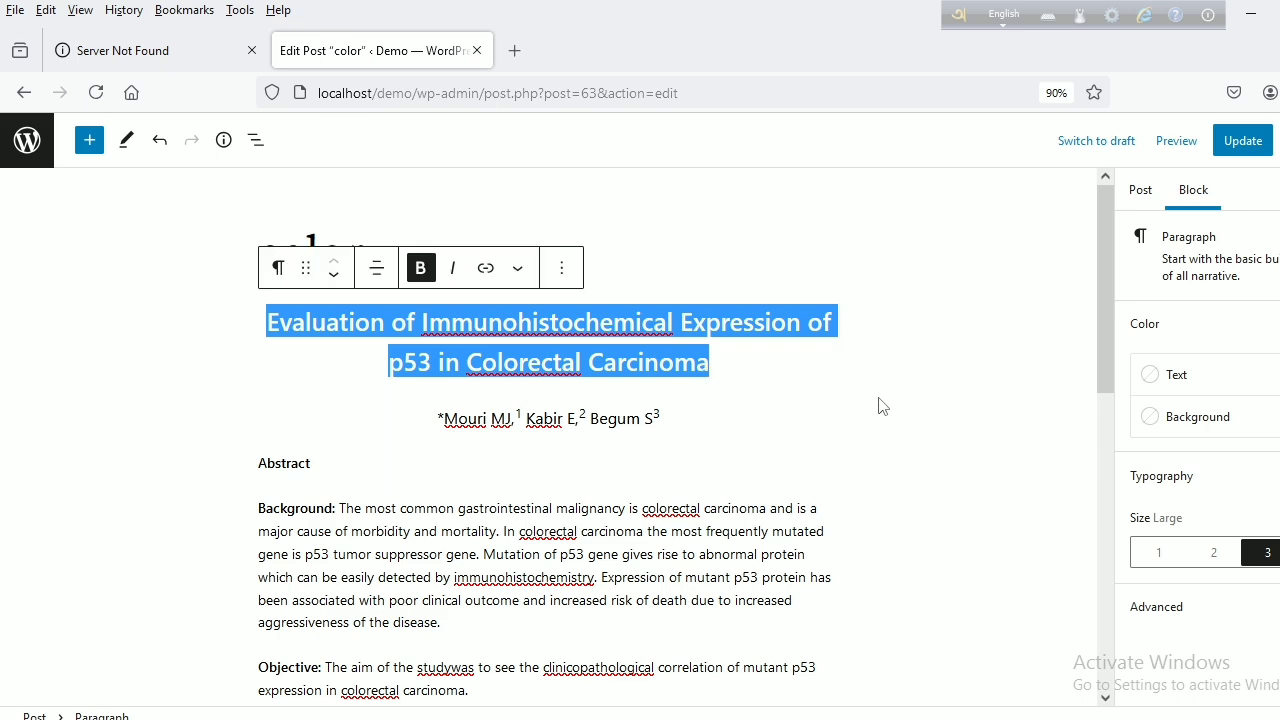
click(1152, 389)
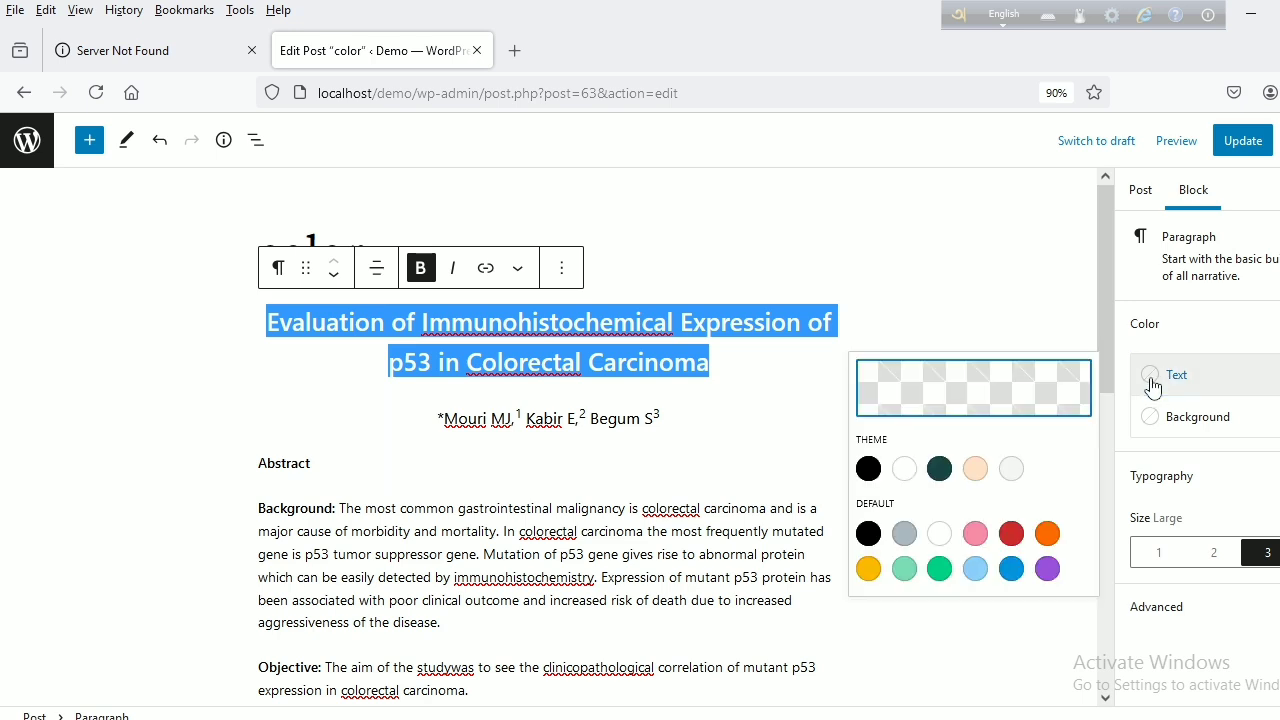
click(1010, 570)
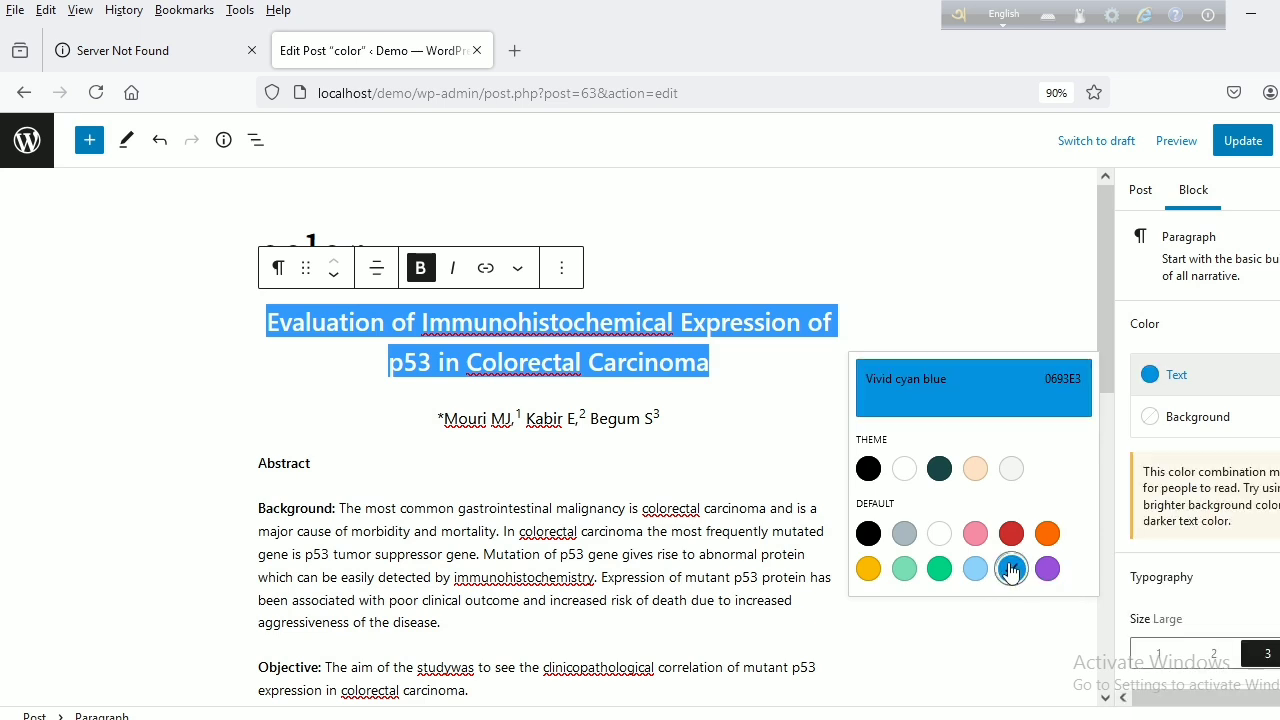
click(705, 527)
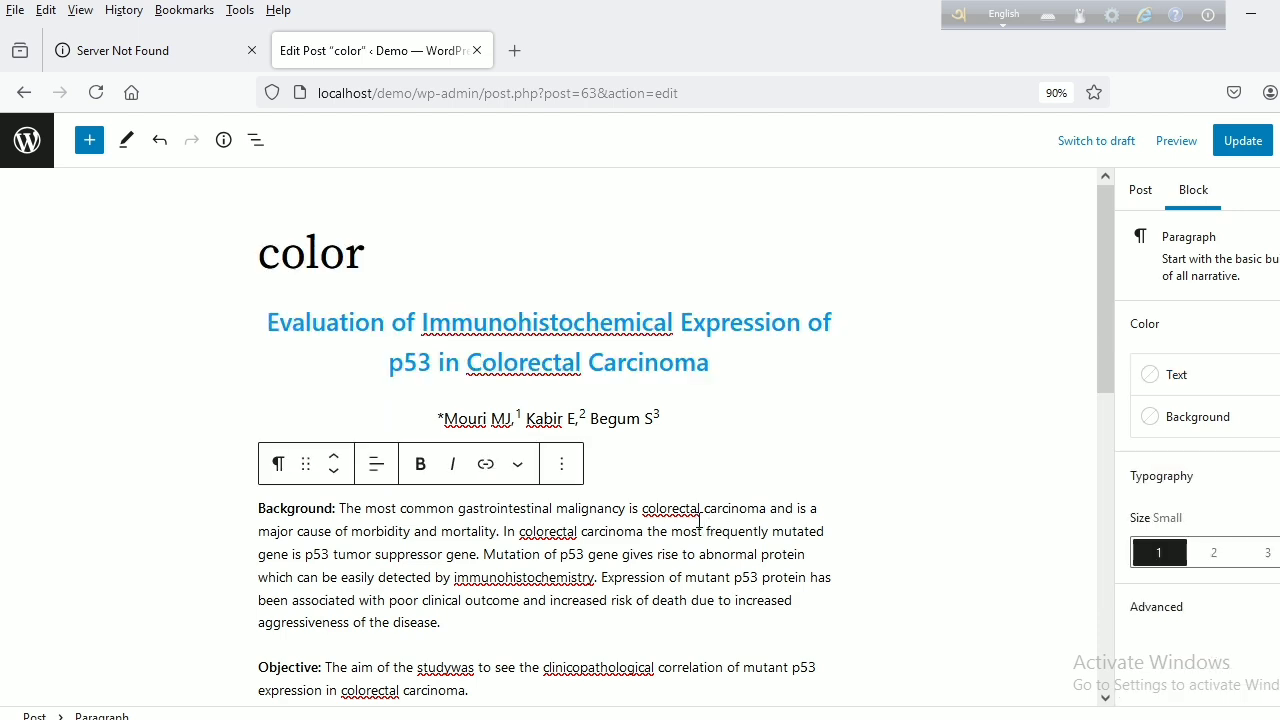
Set the text color of the author line to the theme's dark green Primary color
drag(436, 417, 662, 416)
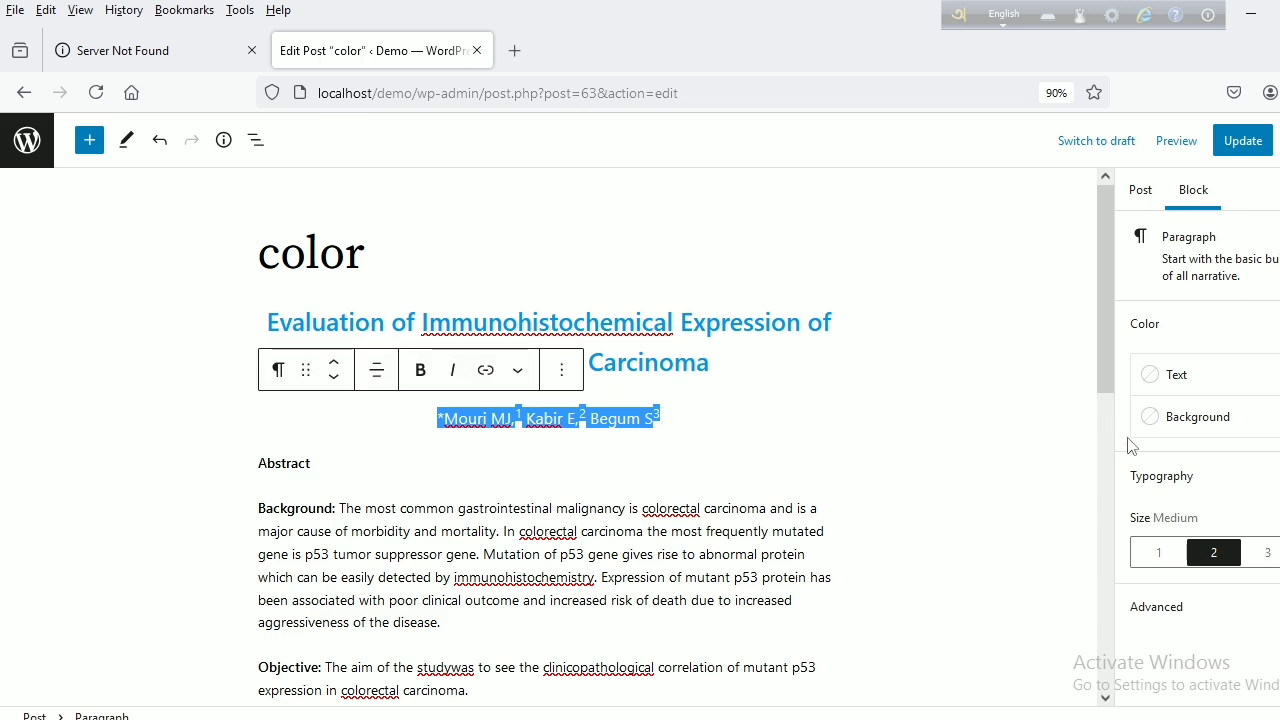
click(1152, 381)
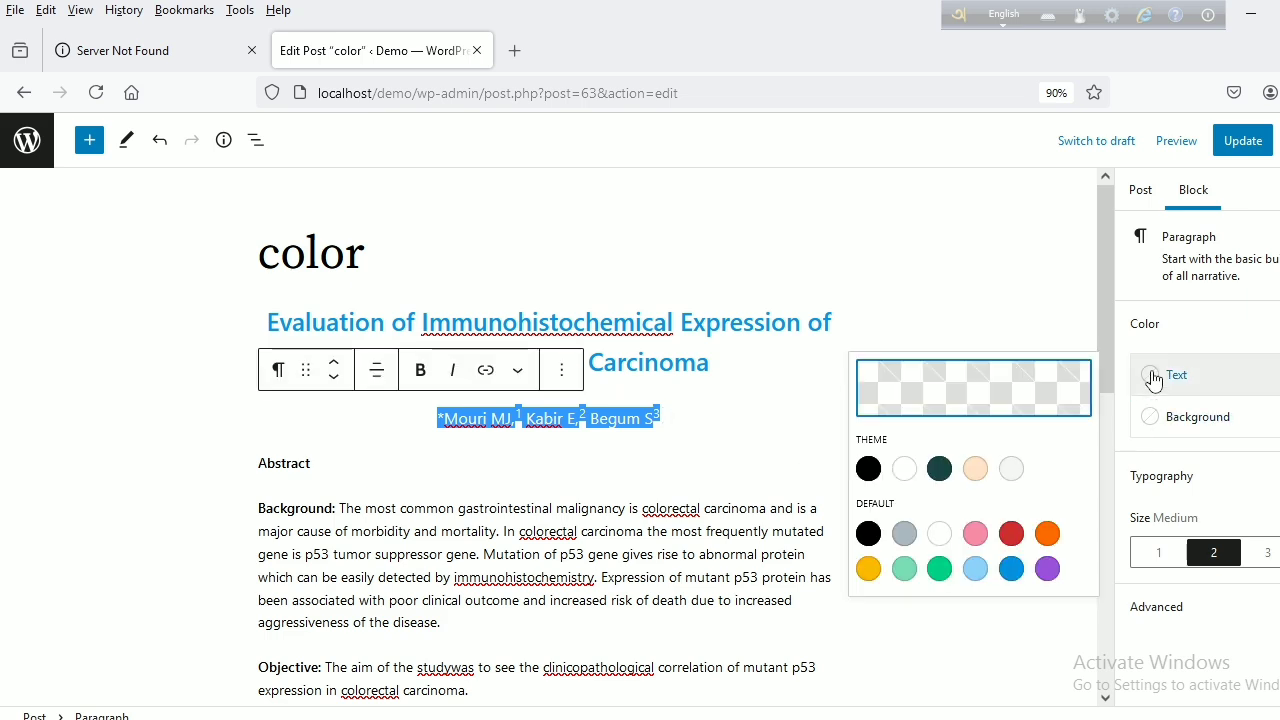
click(938, 472)
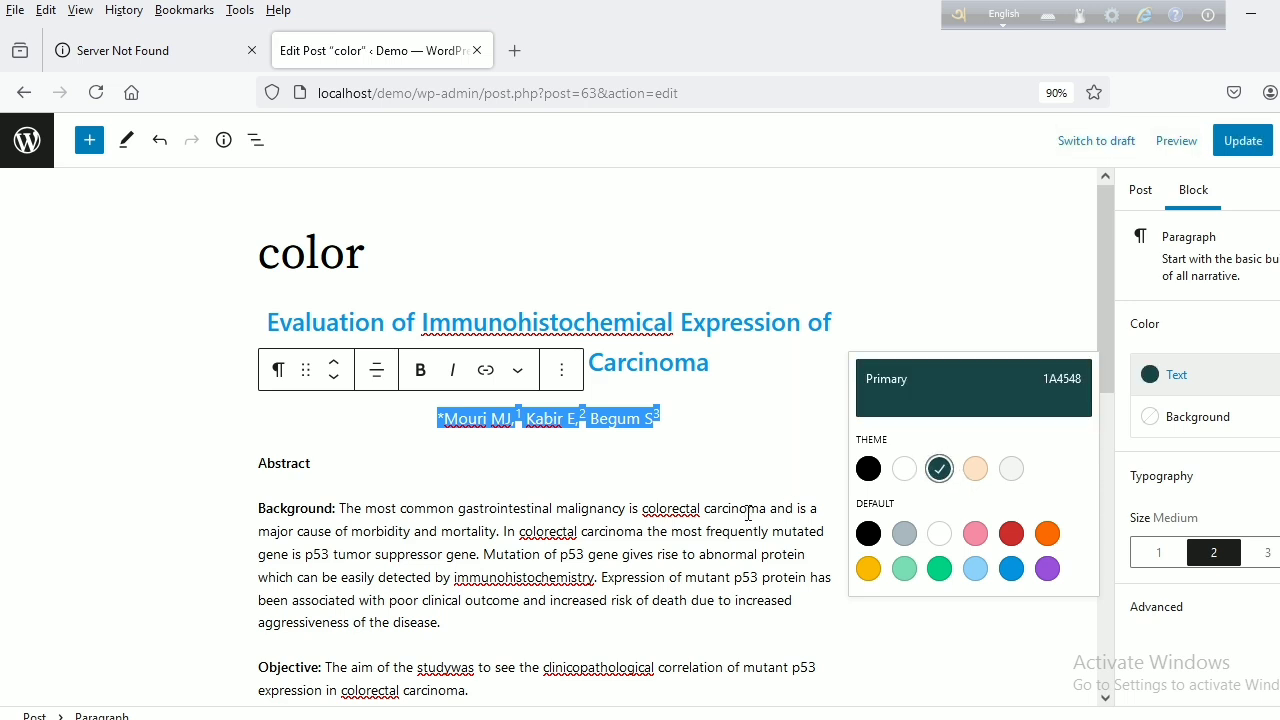
click(748, 510)
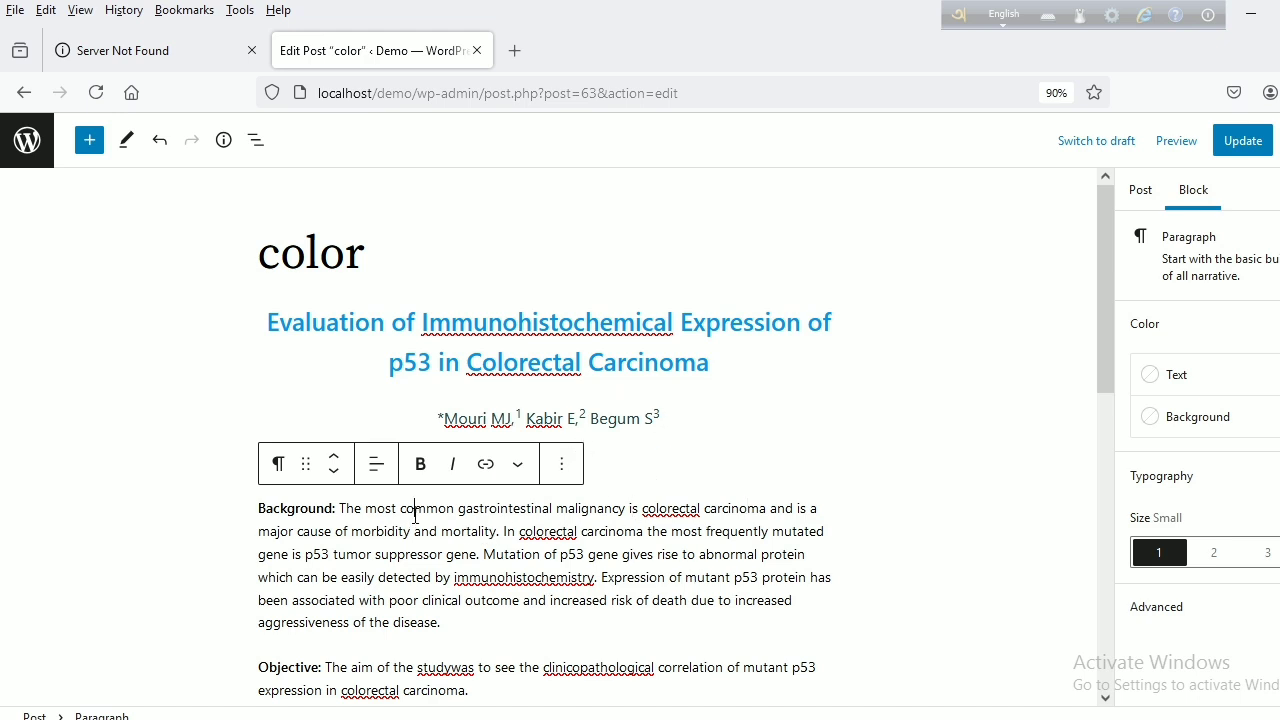
Set the text color of the Abstract heading to Vivid cyan blue
click(448, 672)
click(262, 464)
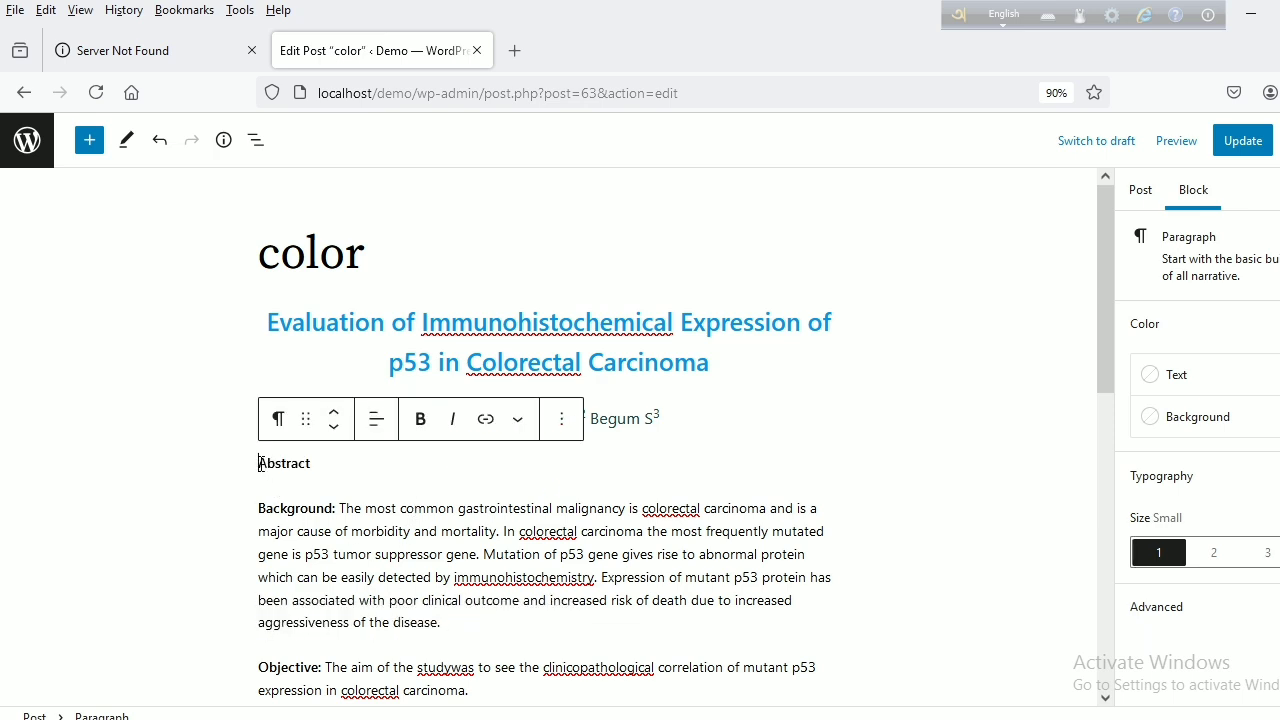
drag(260, 463, 322, 463)
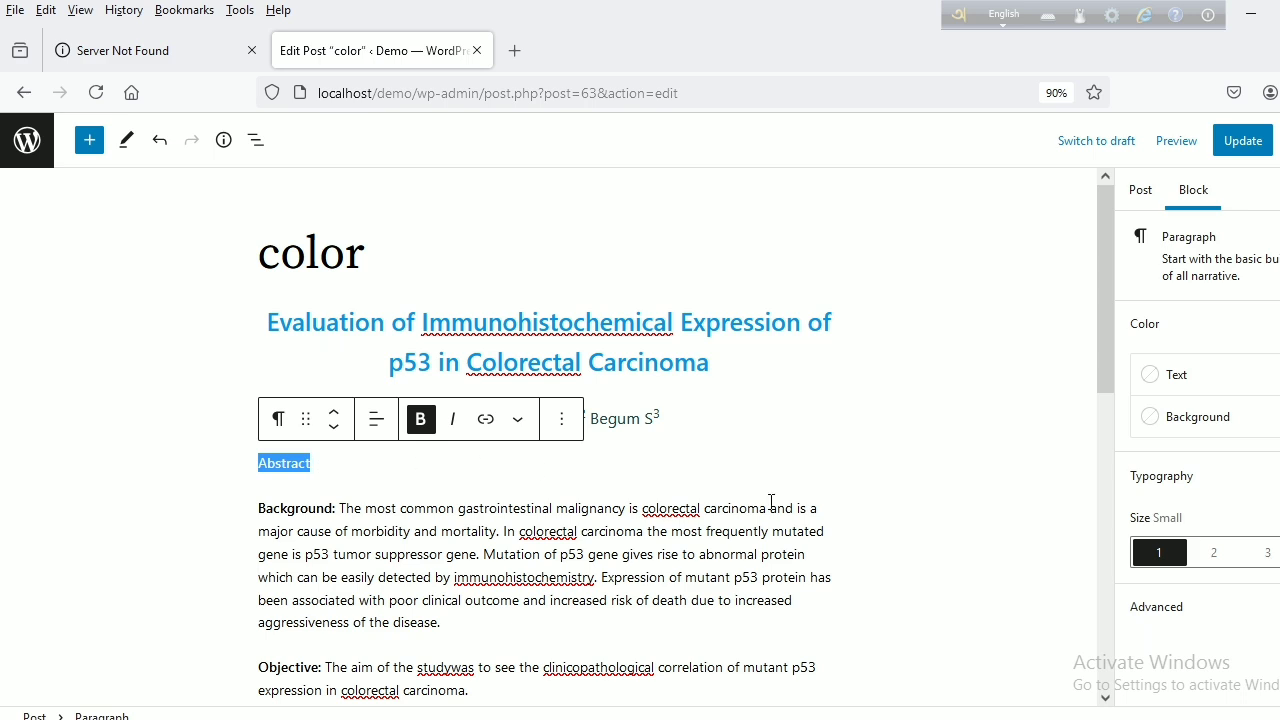
click(1150, 378)
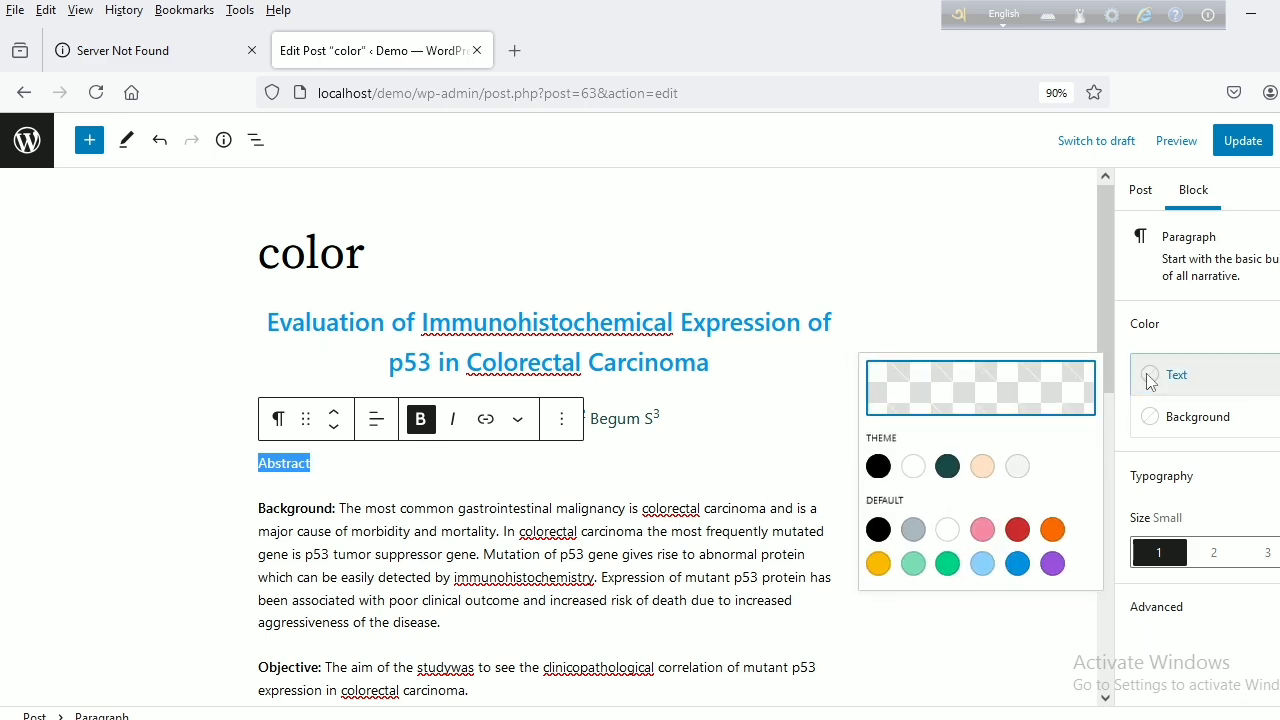
click(1015, 569)
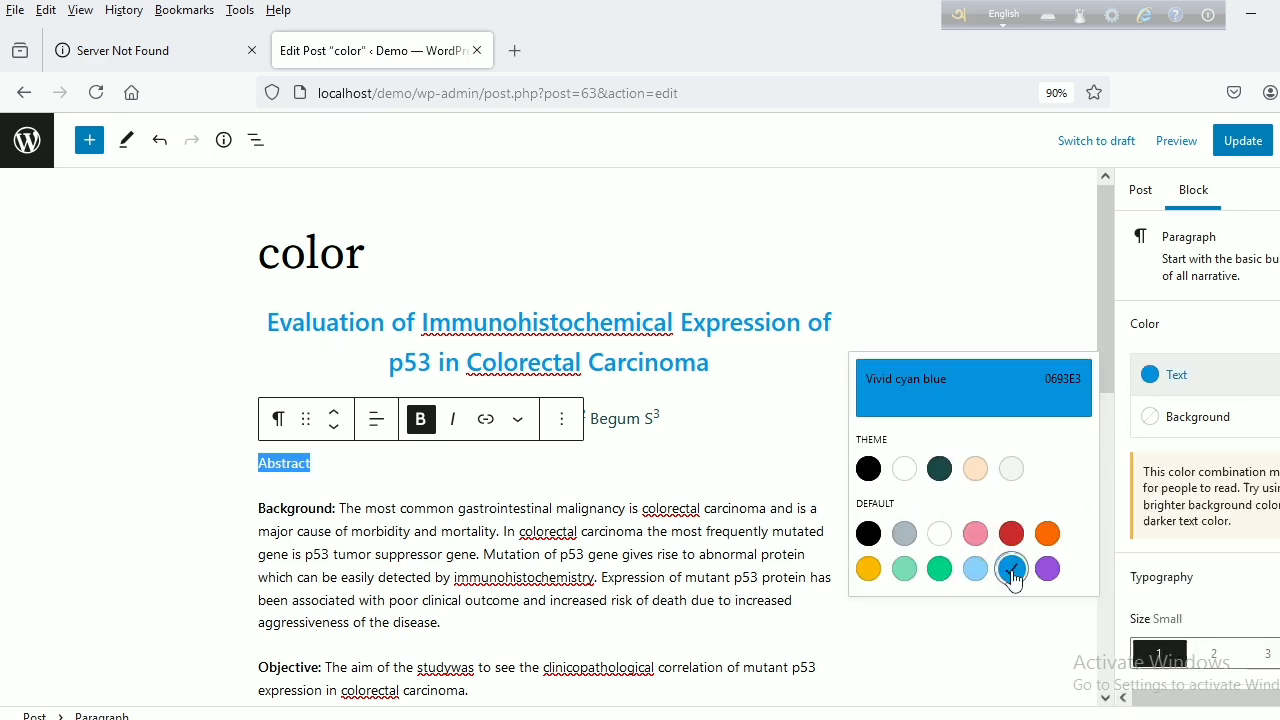
click(634, 574)
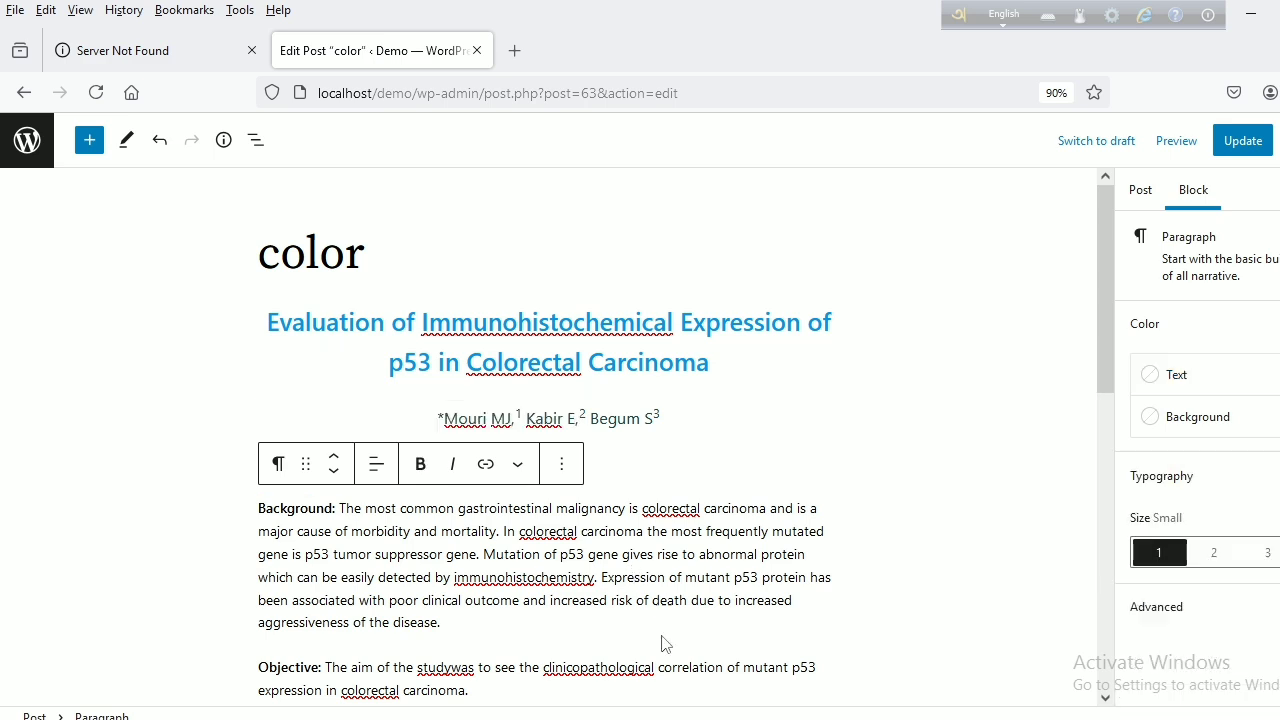
Set the background color of the Background paragraph to Cyan bluish gray
click(658, 668)
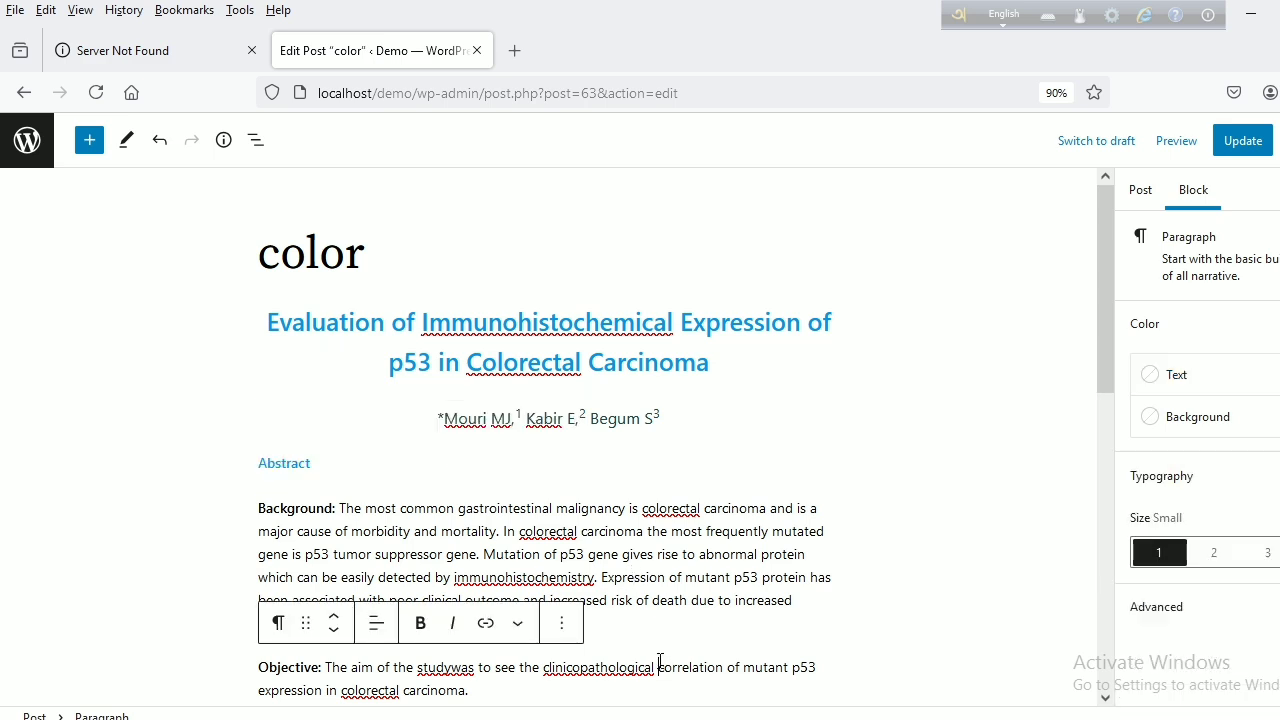
scroll(650, 510, down, 3)
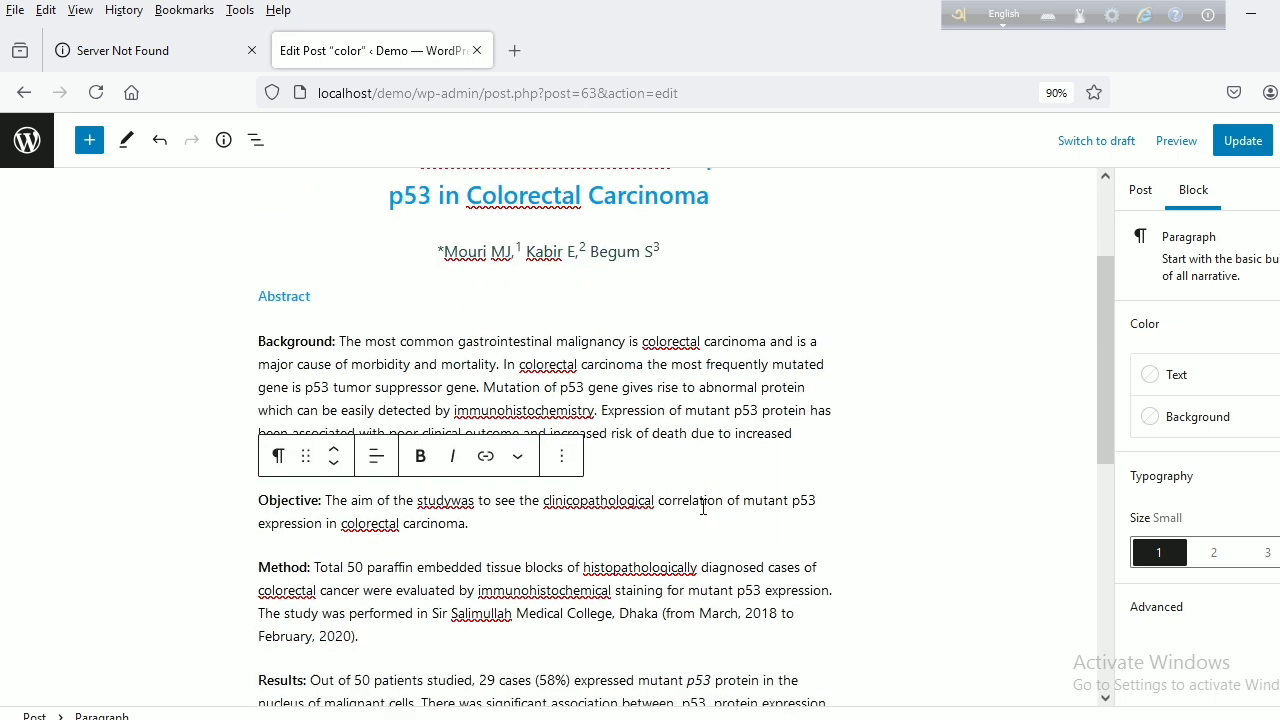
scroll(703, 502, up, 4)
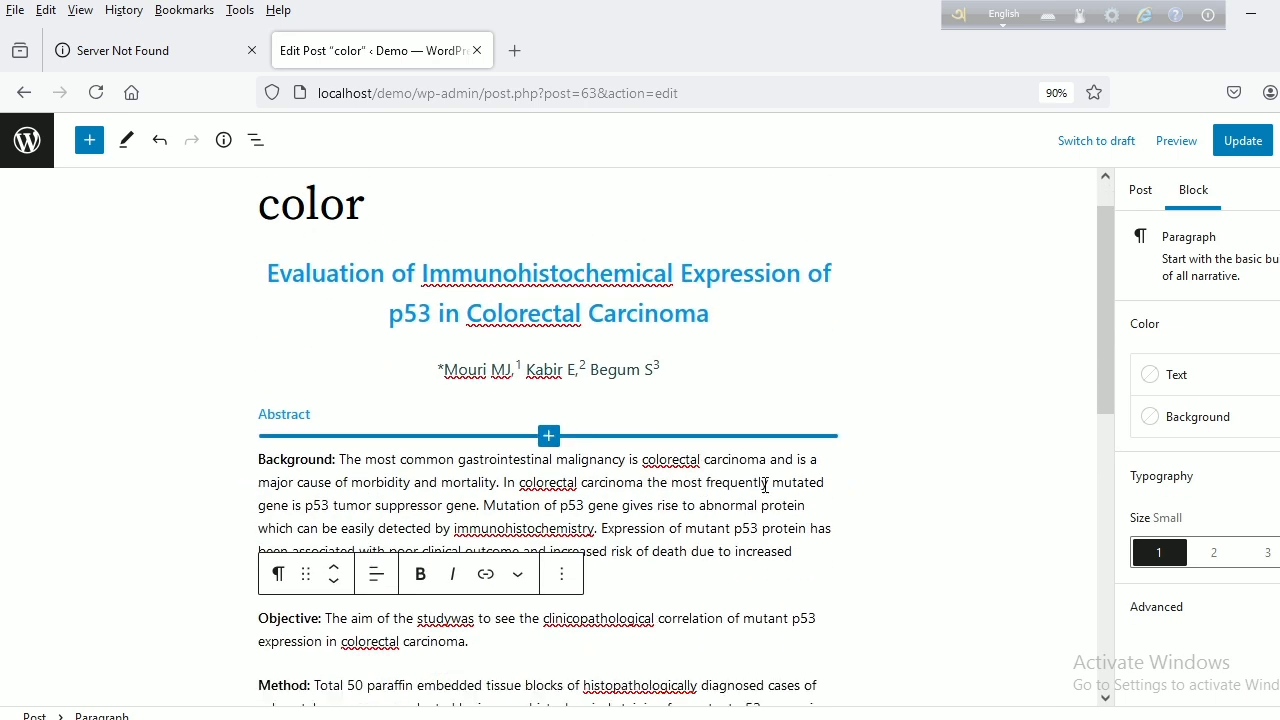
scroll(425, 460, down, 2)
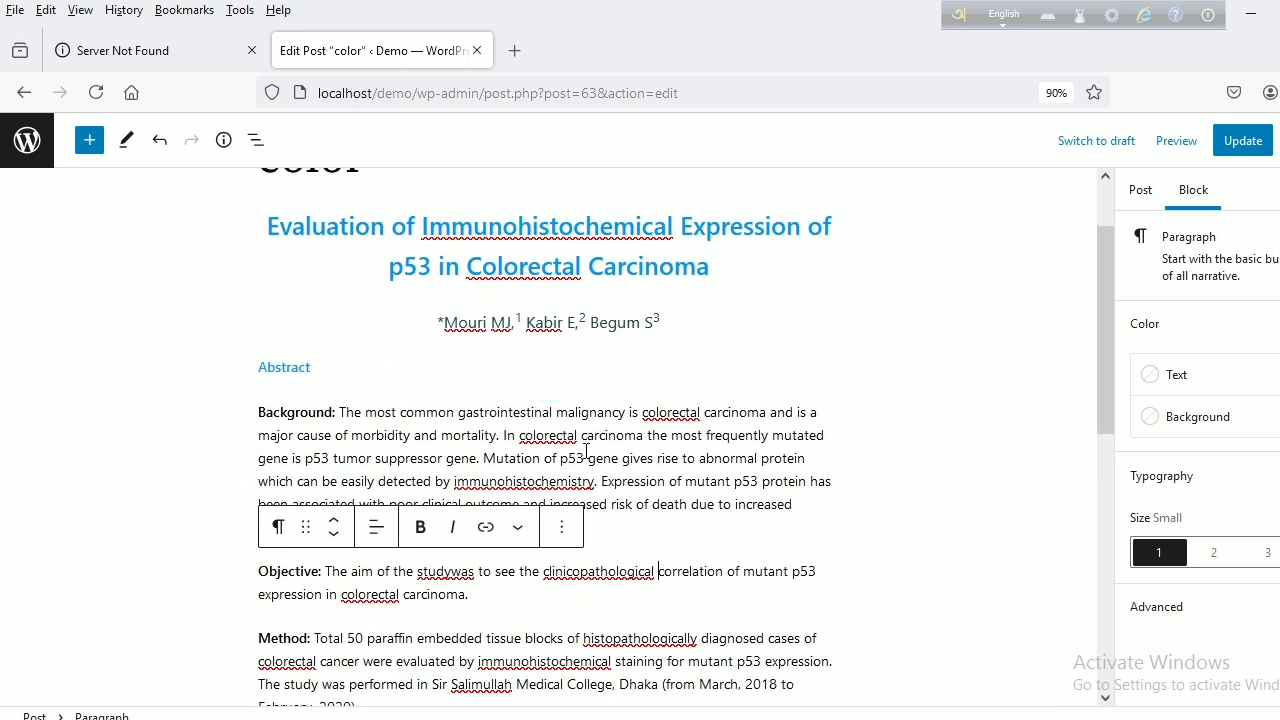
click(260, 416)
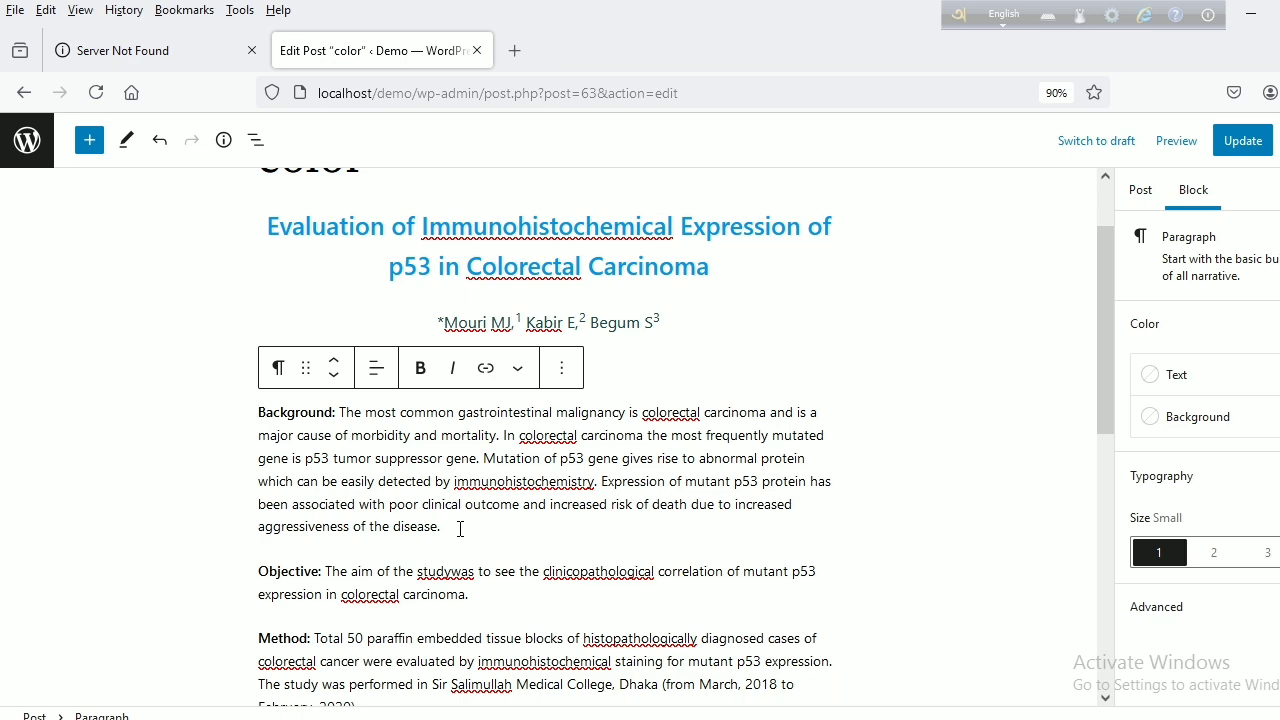
drag(259, 413, 456, 529)
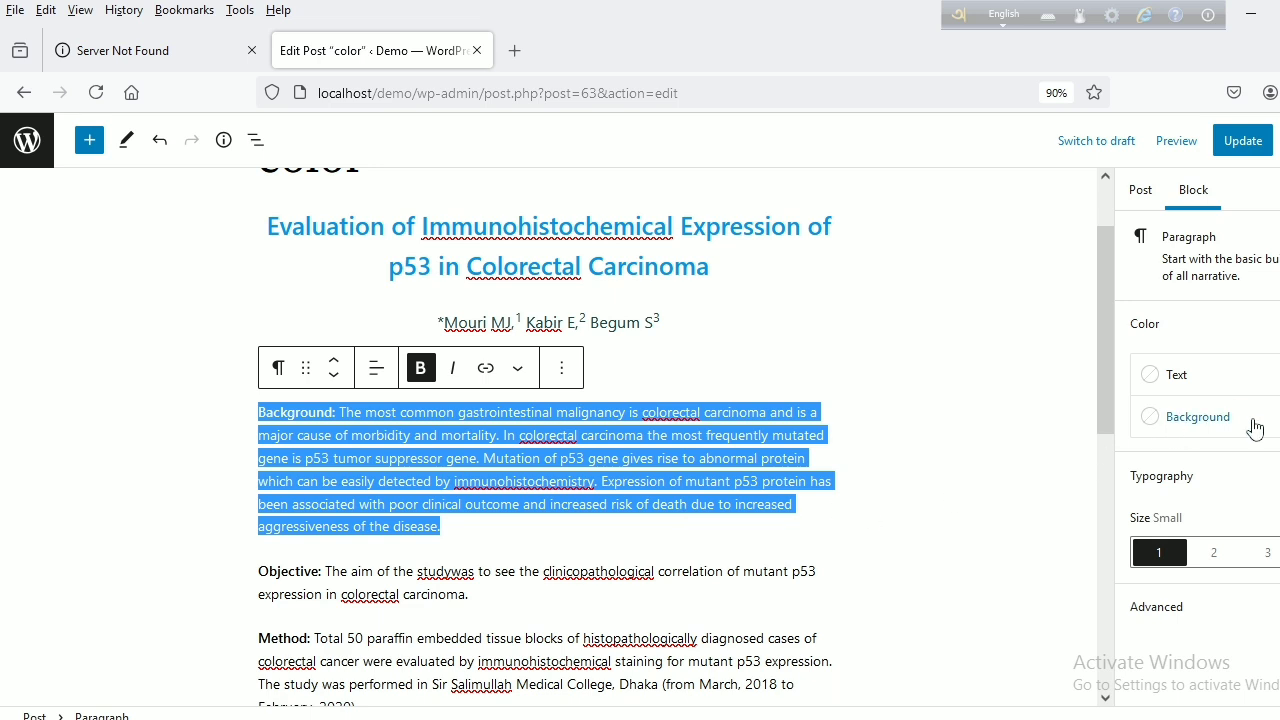
click(1153, 428)
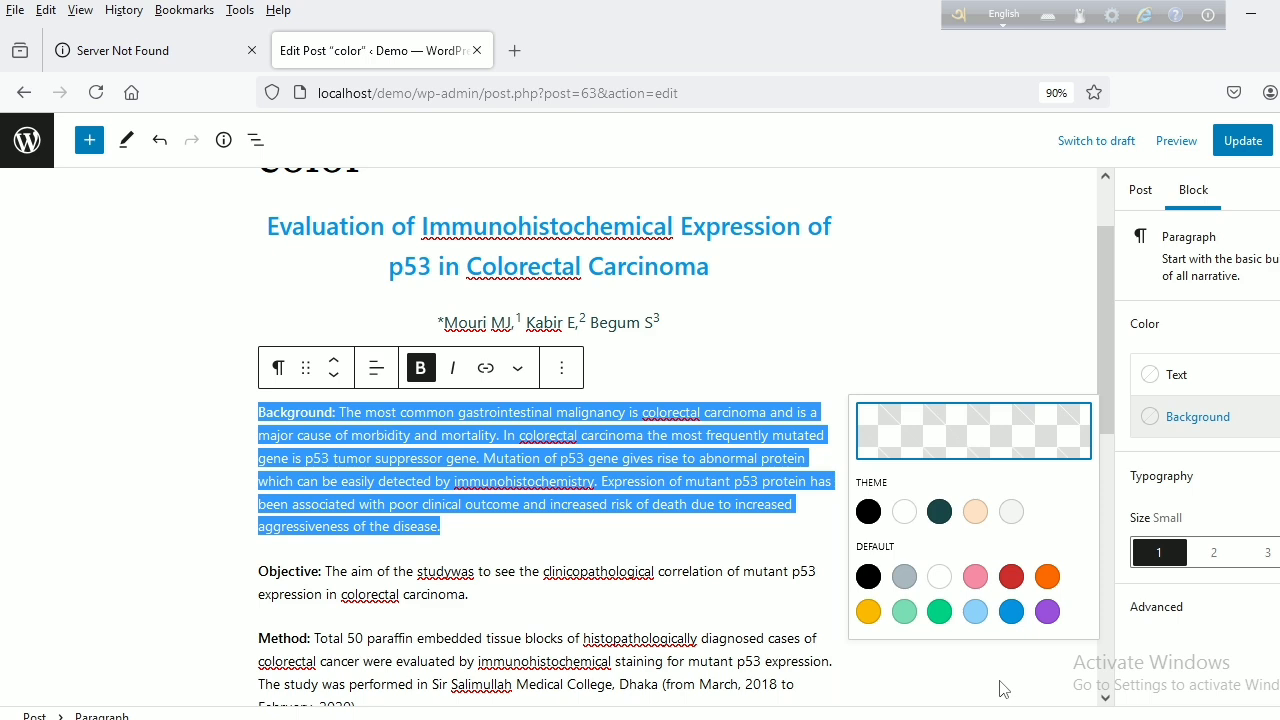
click(905, 577)
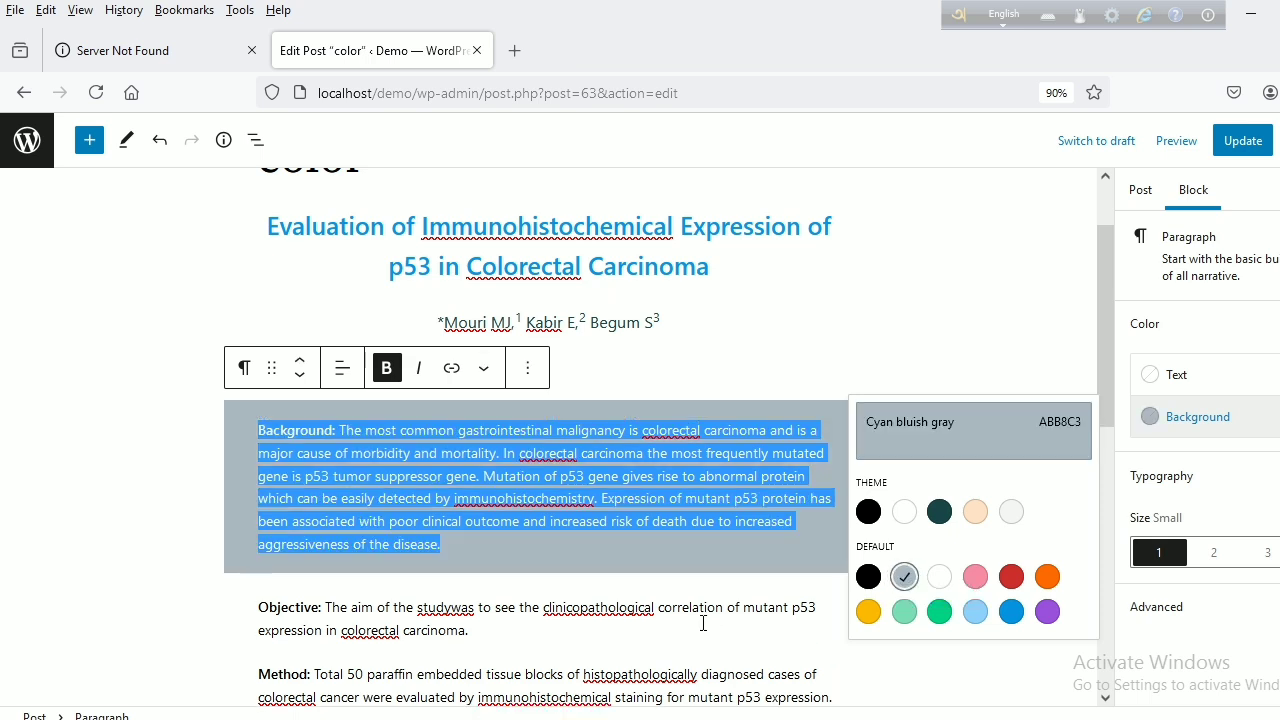
Set the background color of the Objective paragraph to Pale pink
click(700, 624)
scroll(451, 556, down, 2)
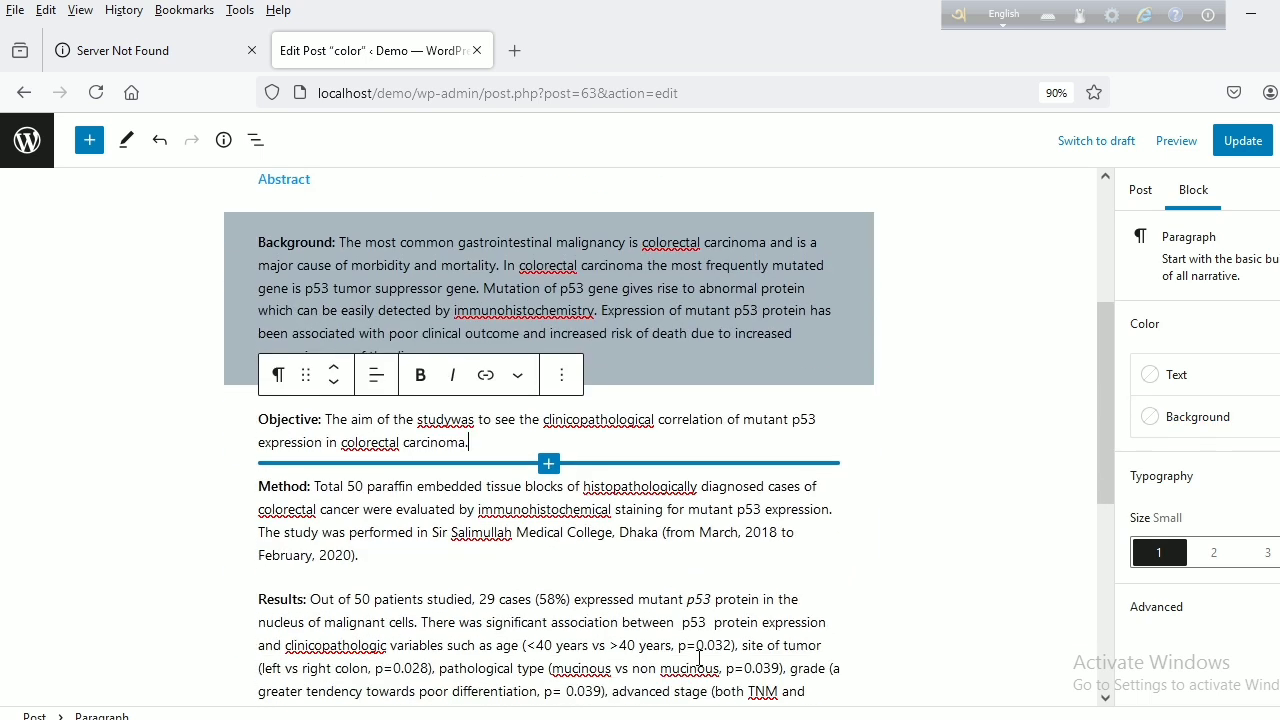
drag(260, 415, 481, 442)
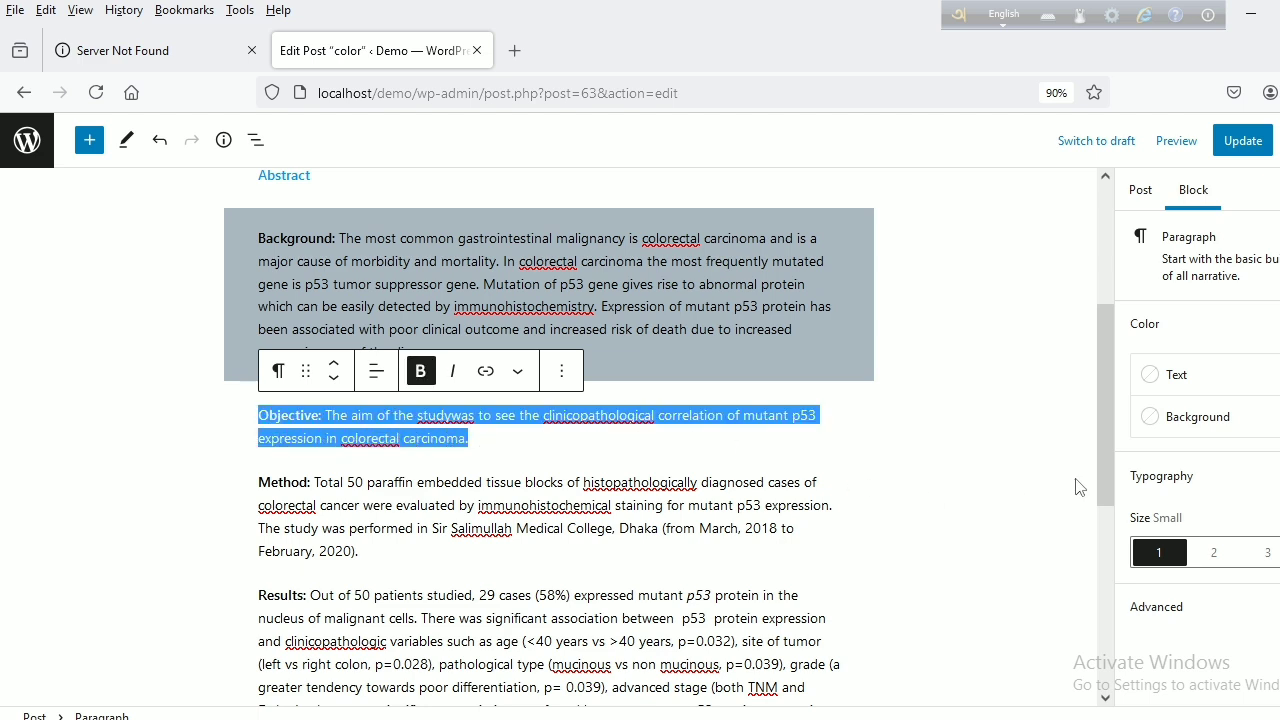
click(1152, 425)
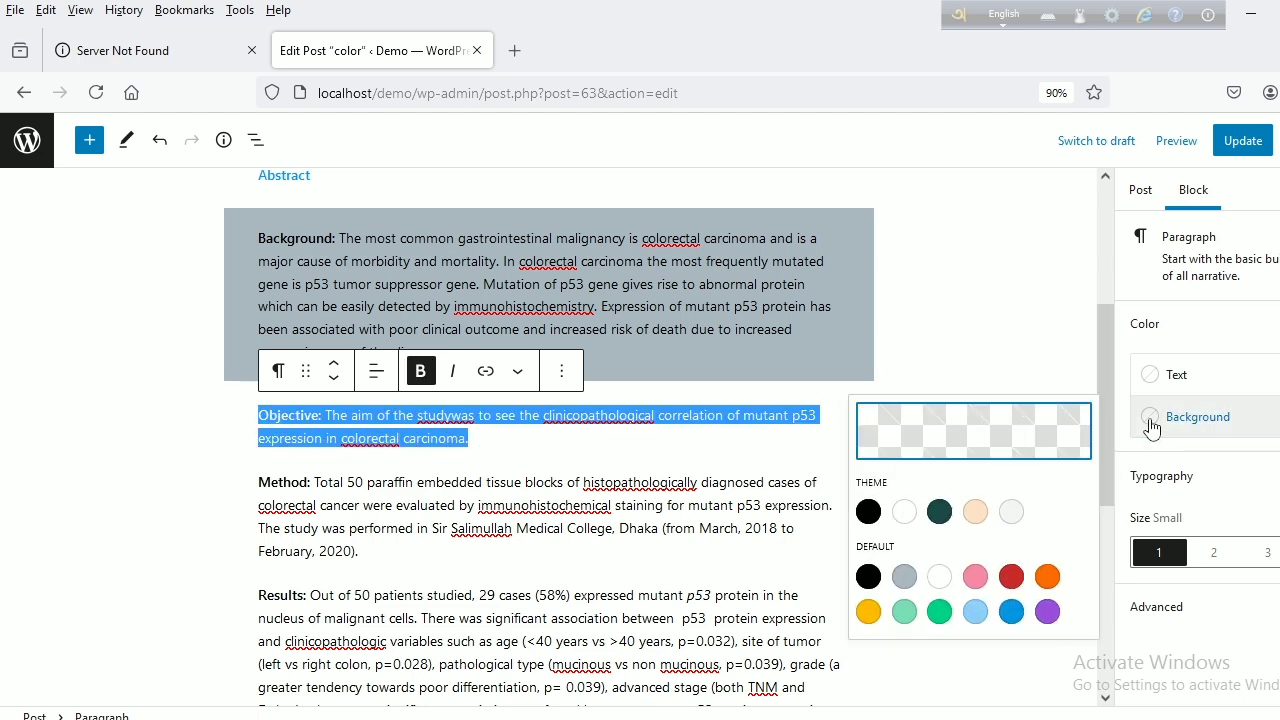
click(975, 577)
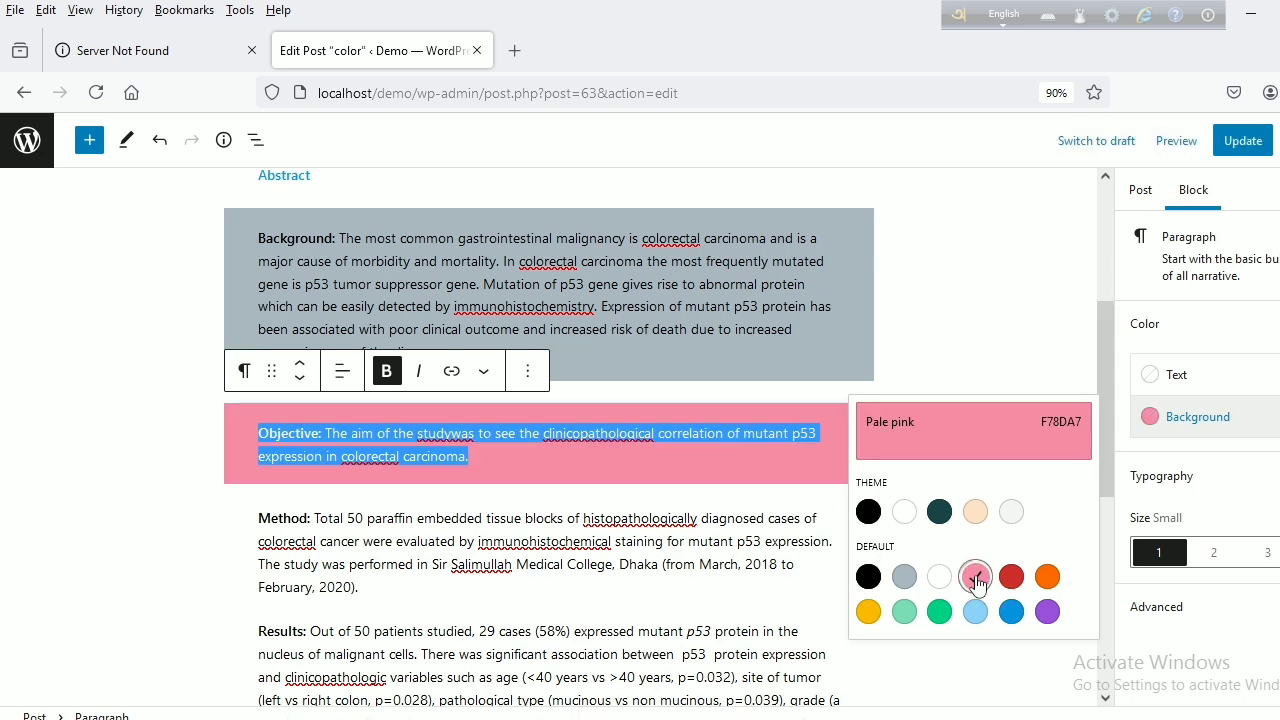
Set the background color of the Method paragraph to Pale cyan blue
click(705, 580)
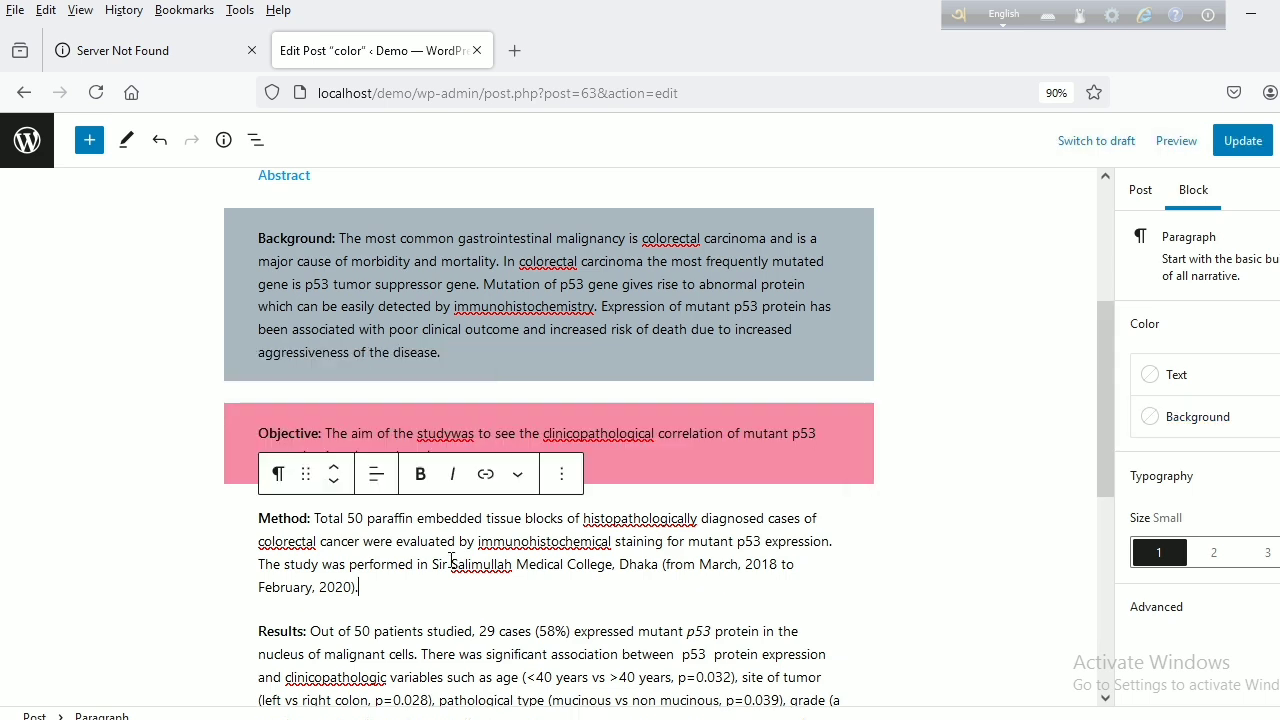
drag(259, 519, 376, 594)
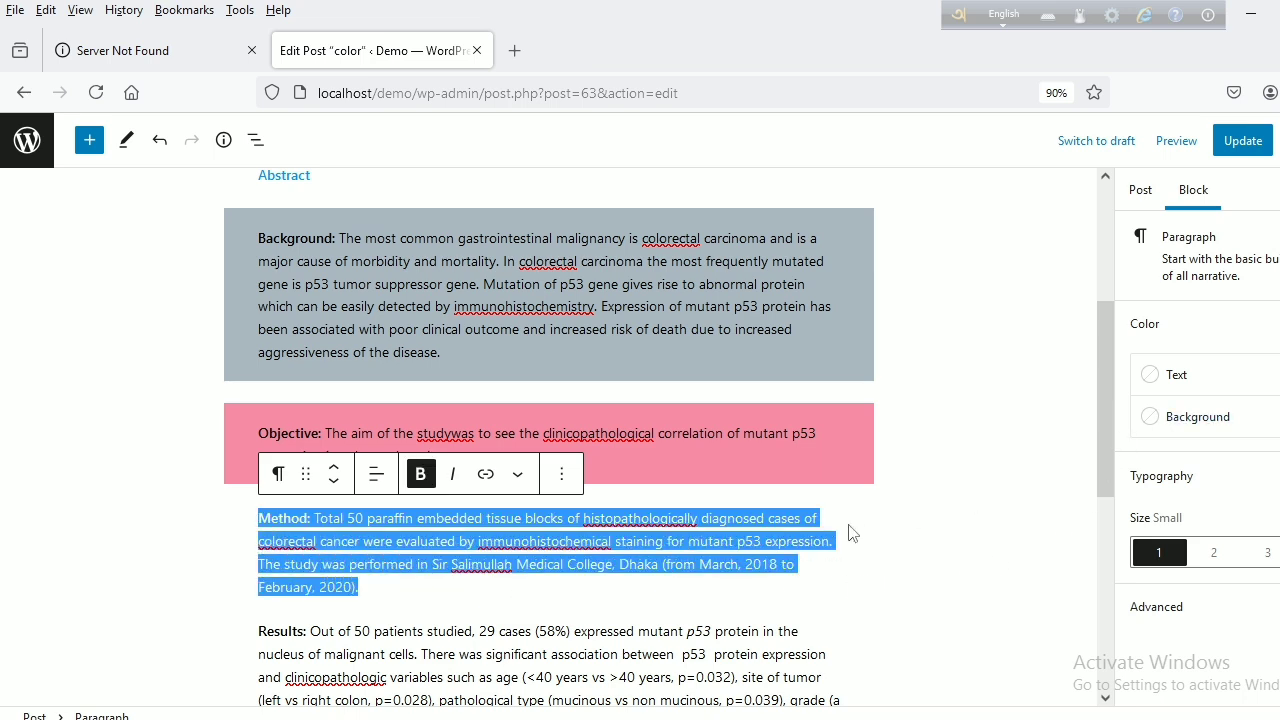
click(737, 543)
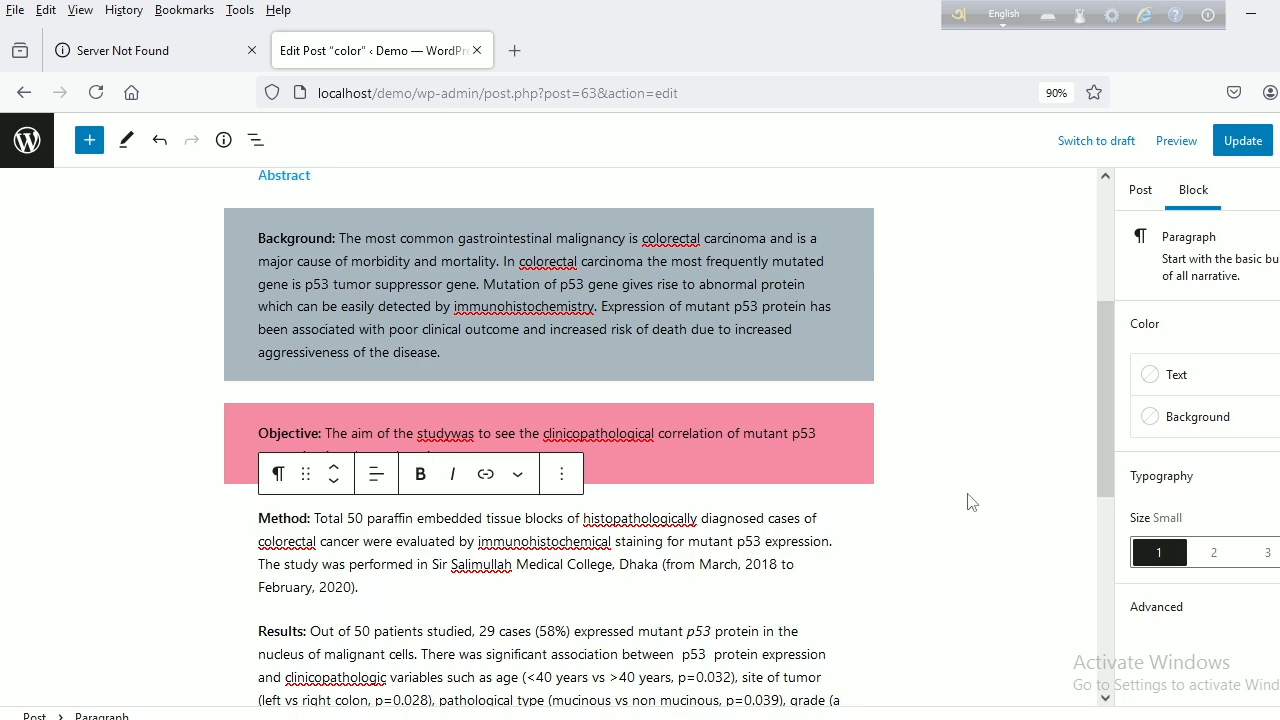
click(1154, 425)
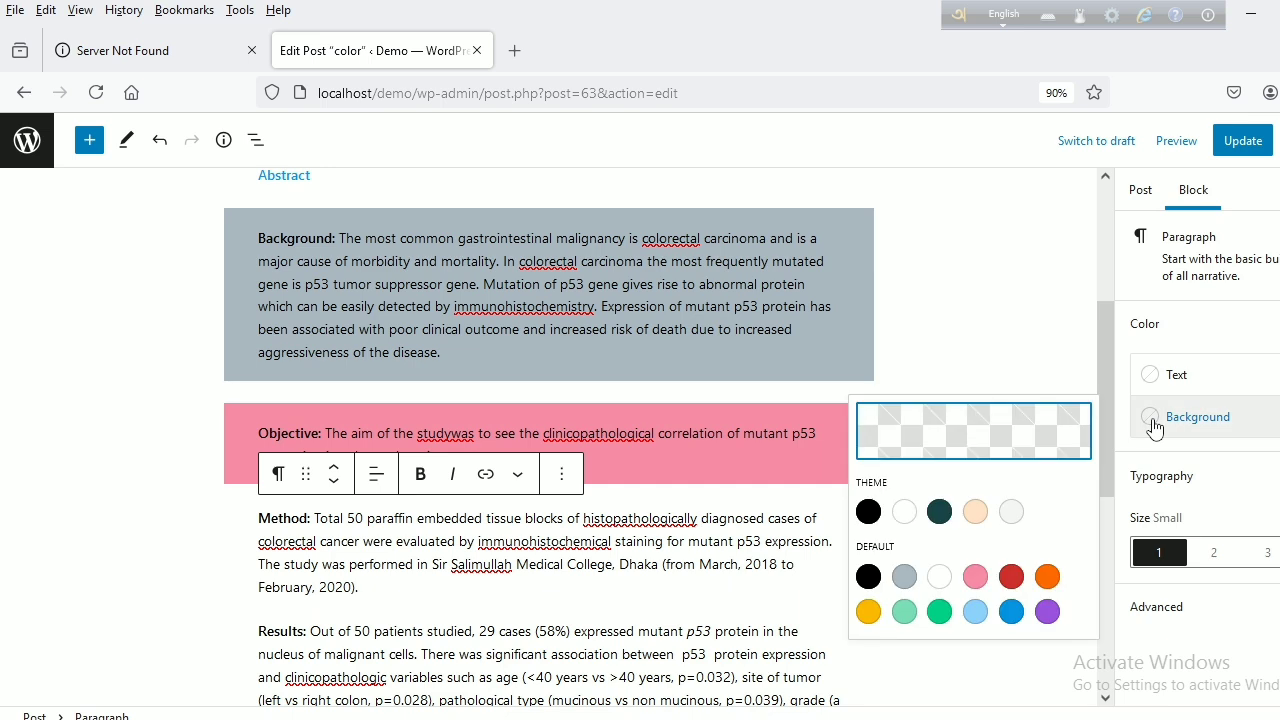
click(972, 616)
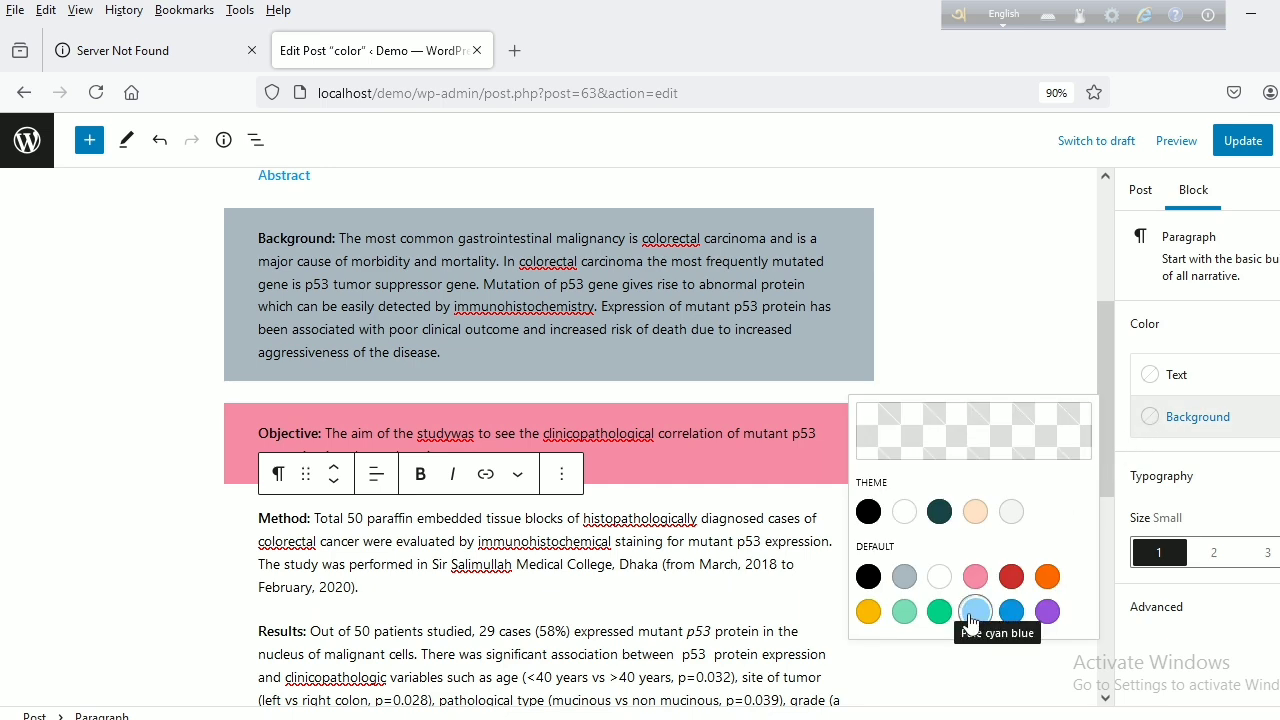
click(763, 623)
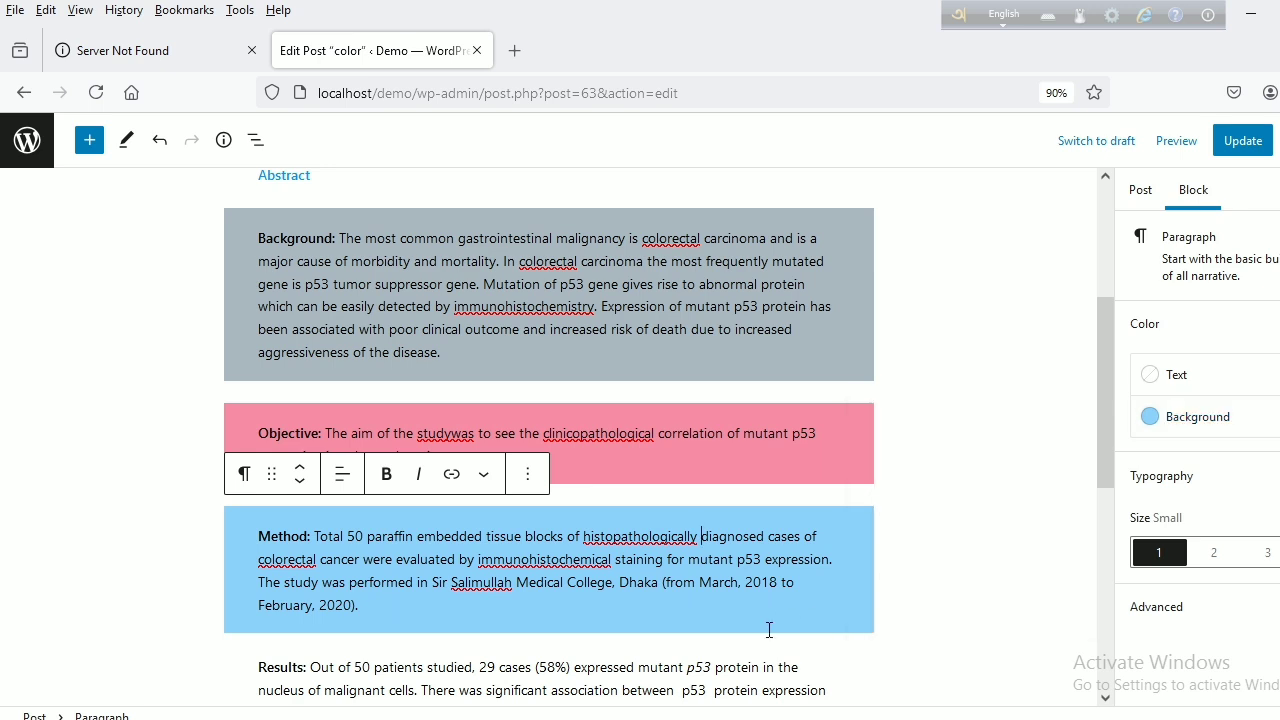
Set the background color of the Results paragraph to Luminous vivid orange
scroll(766, 630, down, 3)
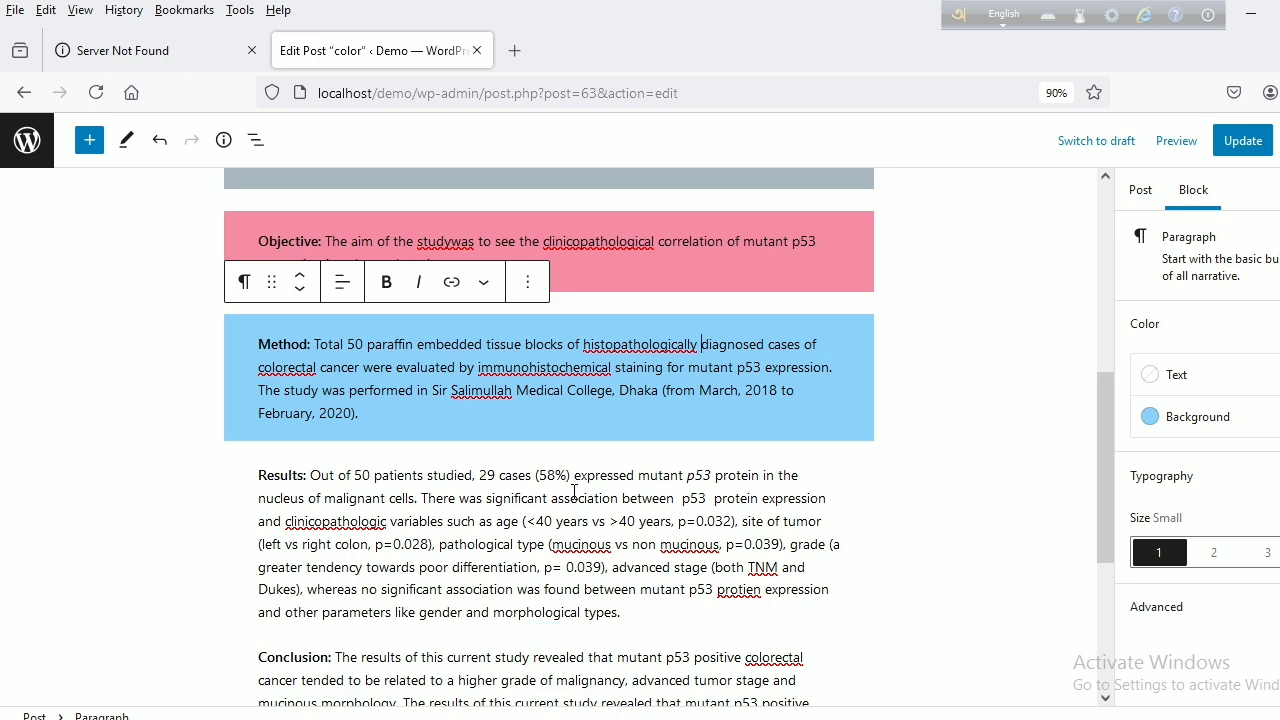
click(489, 500)
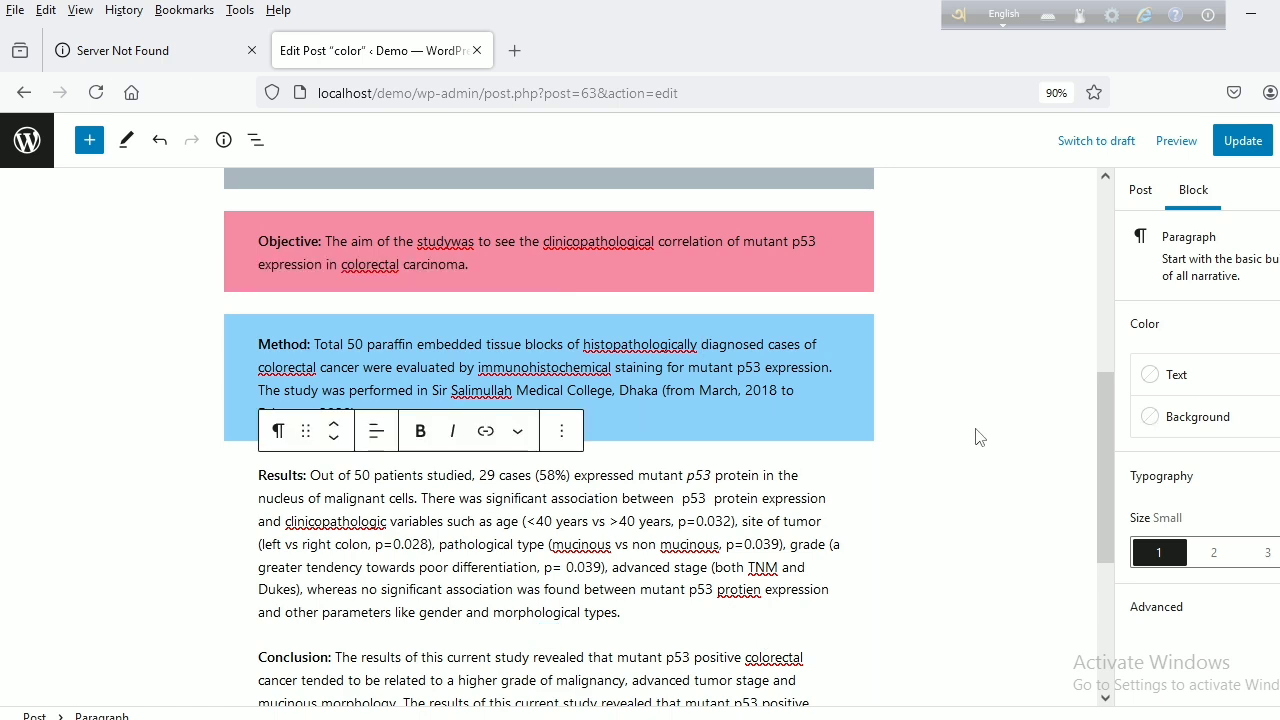
click(1165, 420)
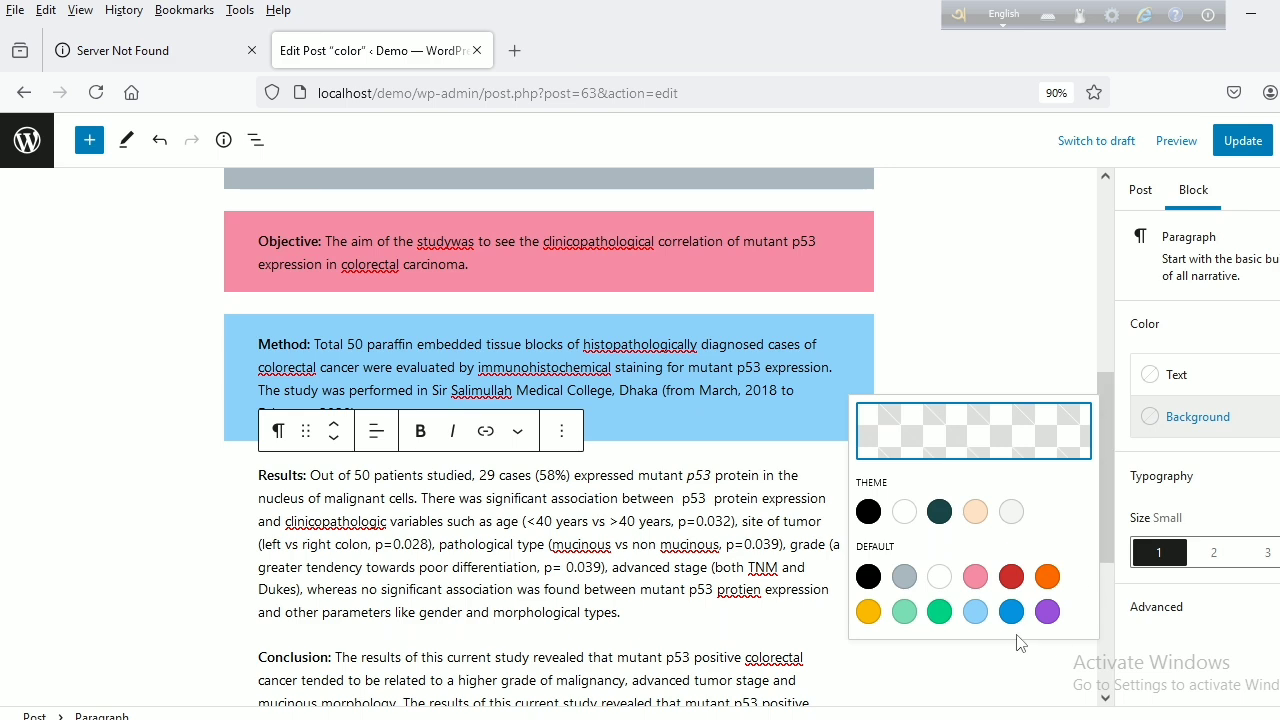
click(1047, 577)
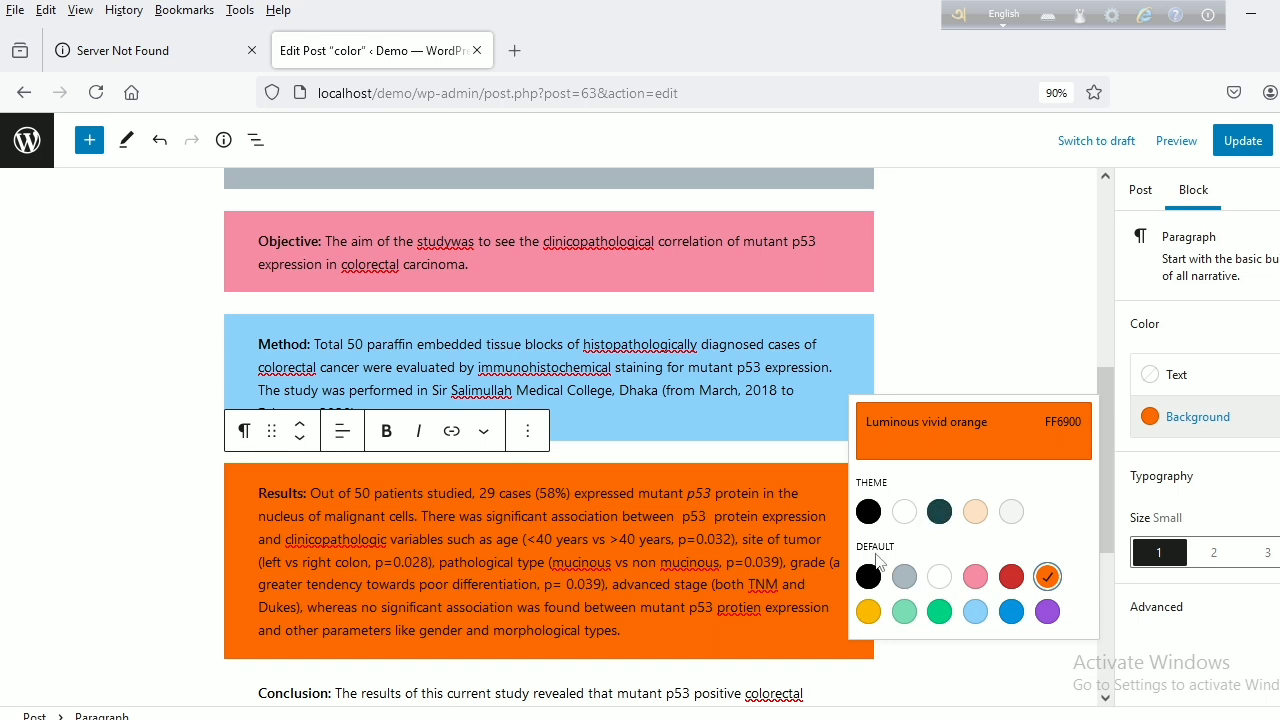
Set the background color of the Conclusion paragraph to Pale pink
scroll(565, 596, down, 4)
click(556, 572)
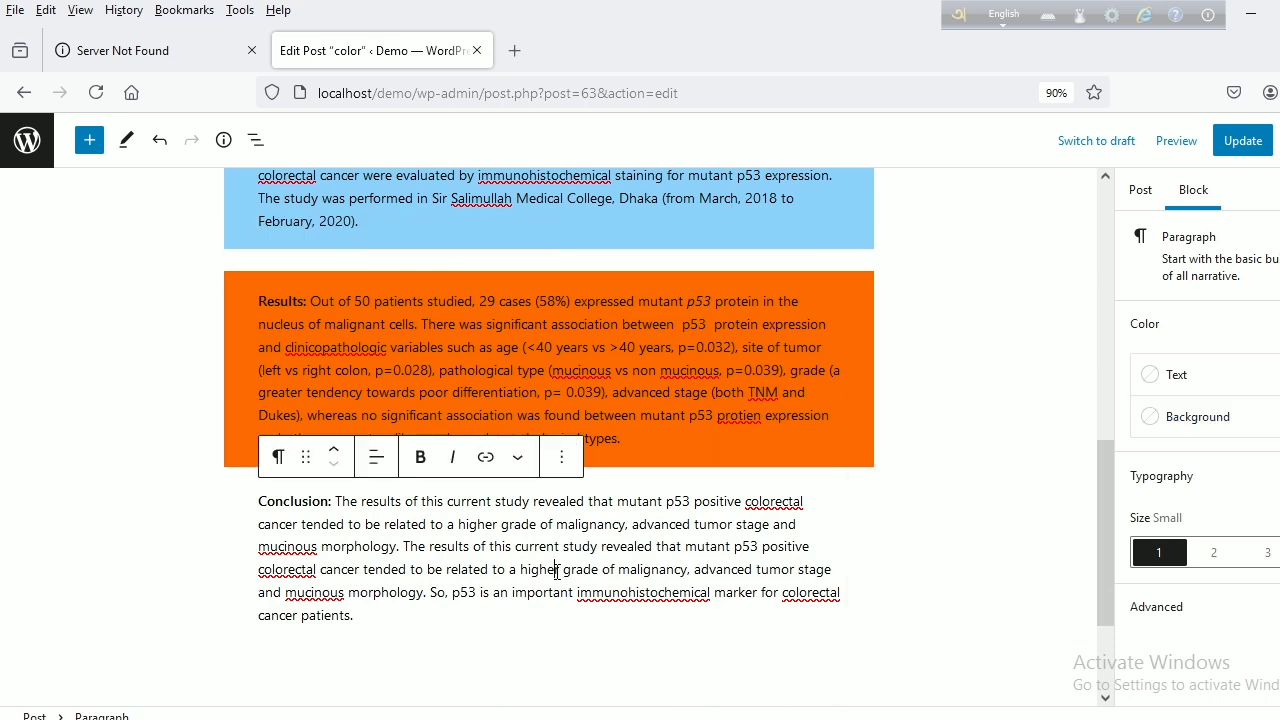
click(1149, 426)
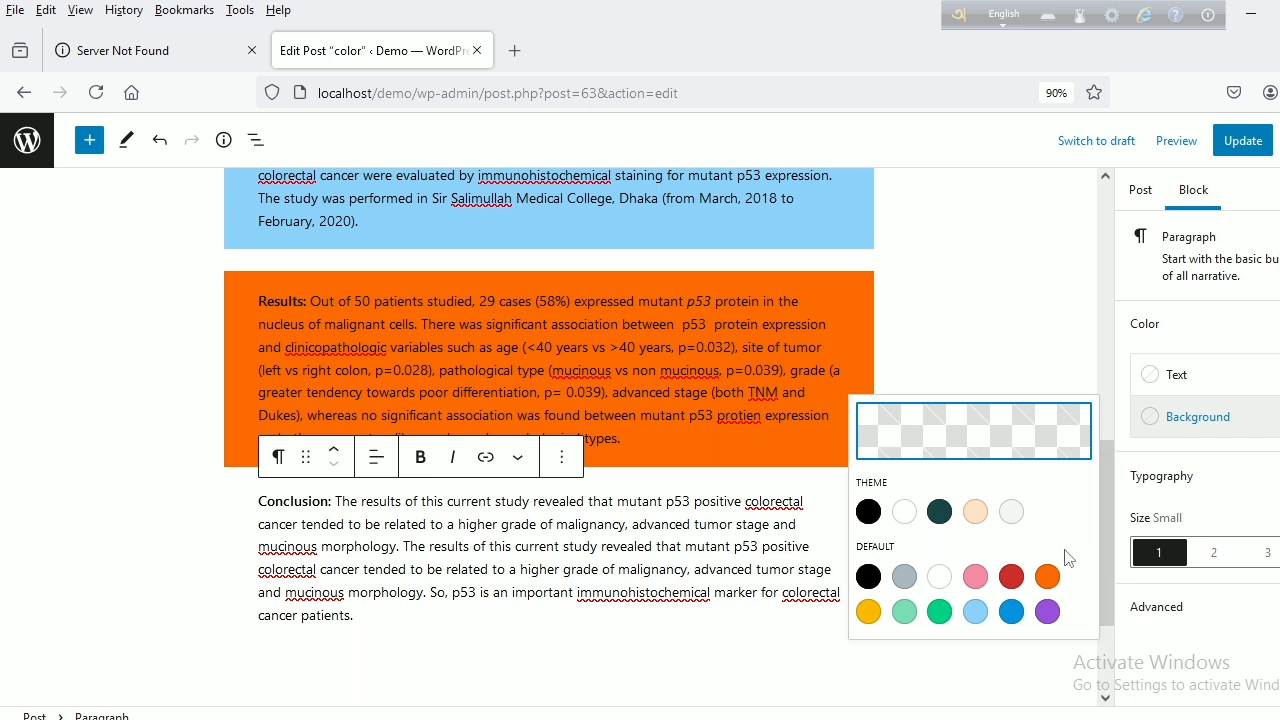
click(975, 577)
scroll(697, 625, down, 1)
scroll(697, 625, down, 3)
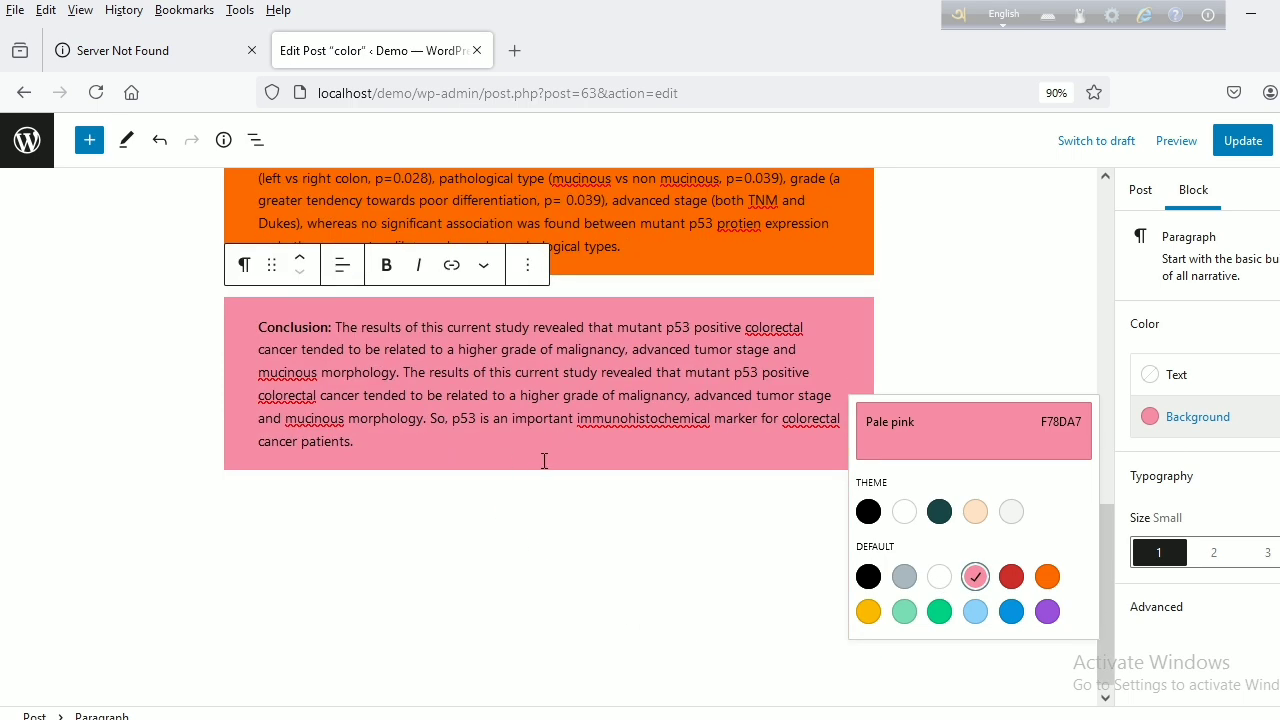
Update the post to save the new paragraph background colors and review its blocks from start to end
scroll(544, 460, up, 10)
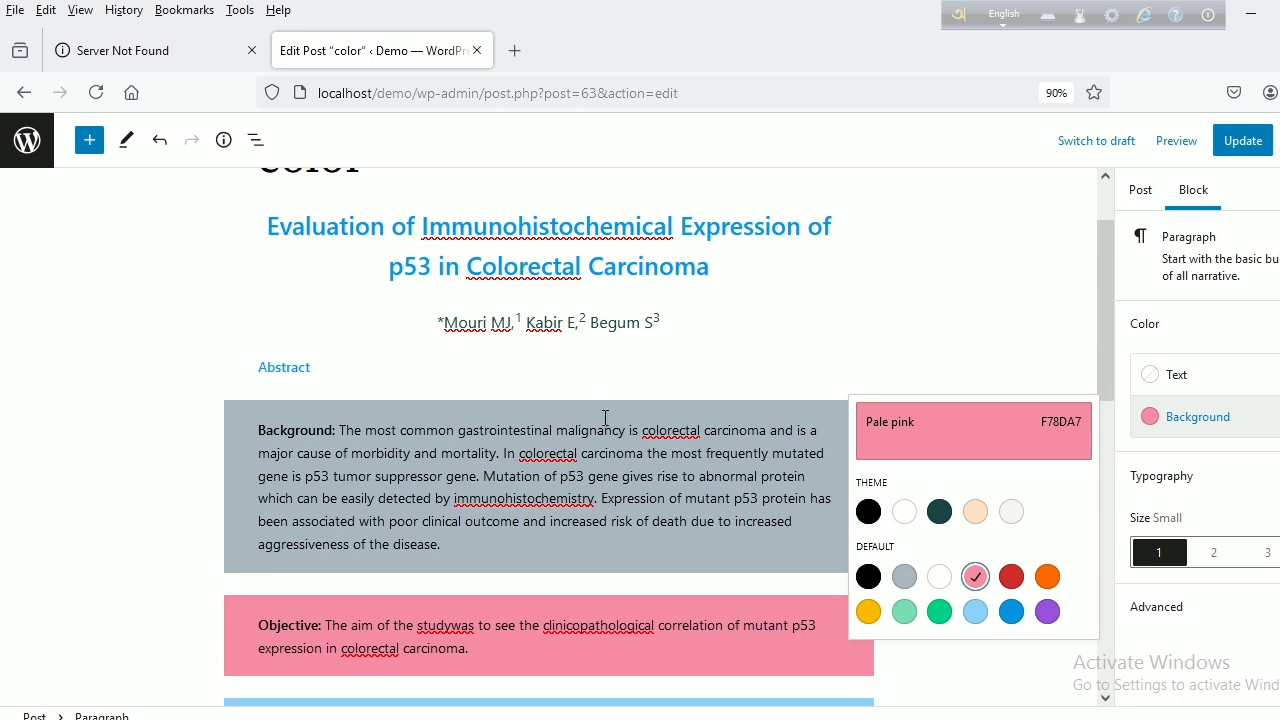
click(681, 314)
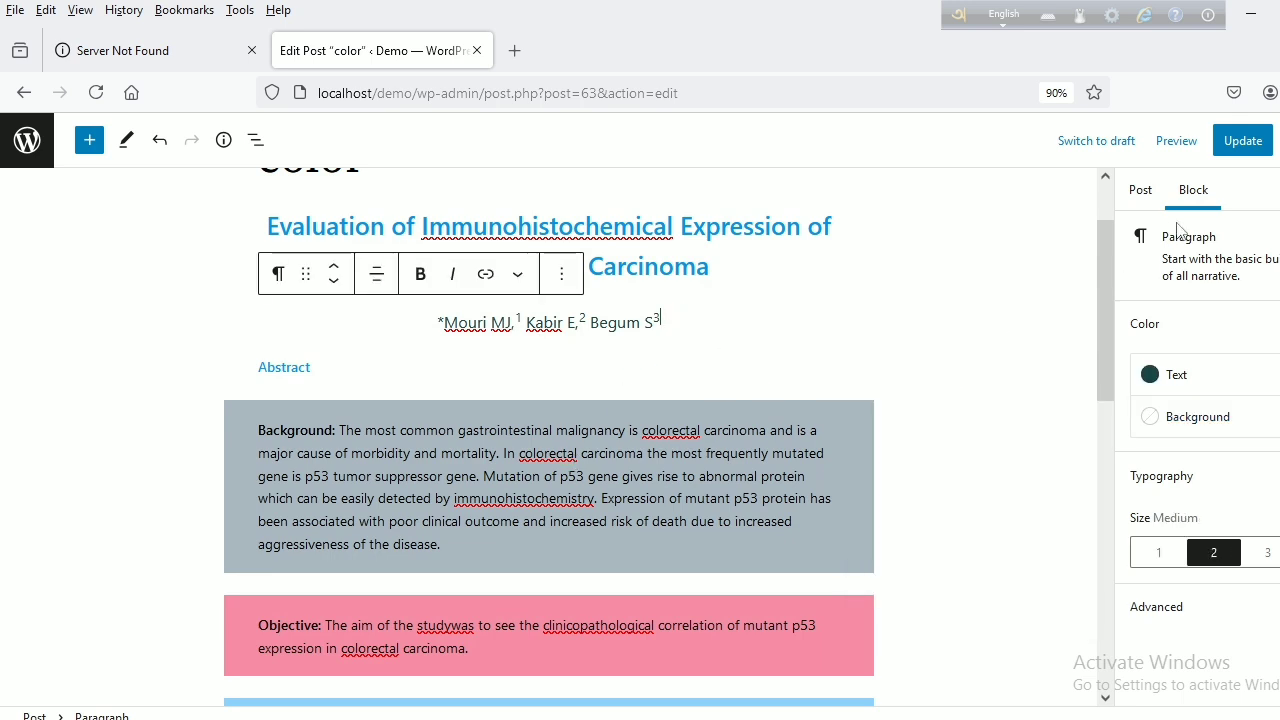
click(1243, 143)
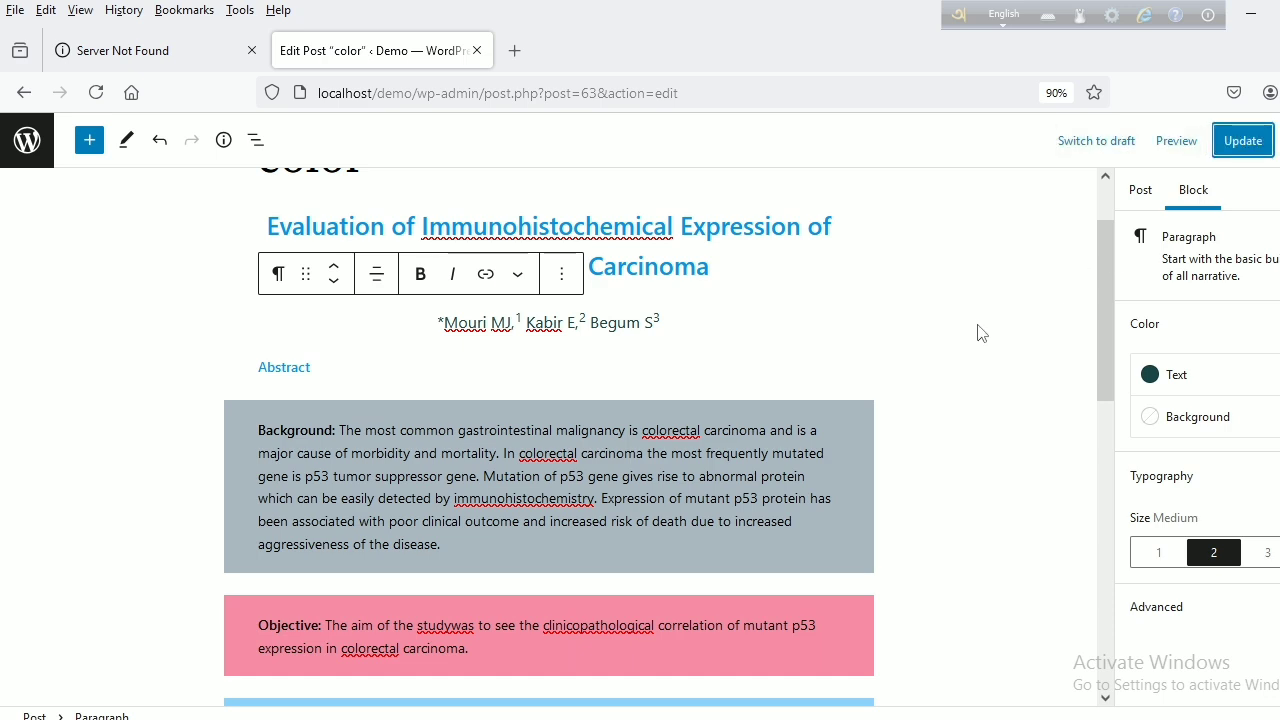
mouse_move(849, 385)
scroll(848, 420, down, 5)
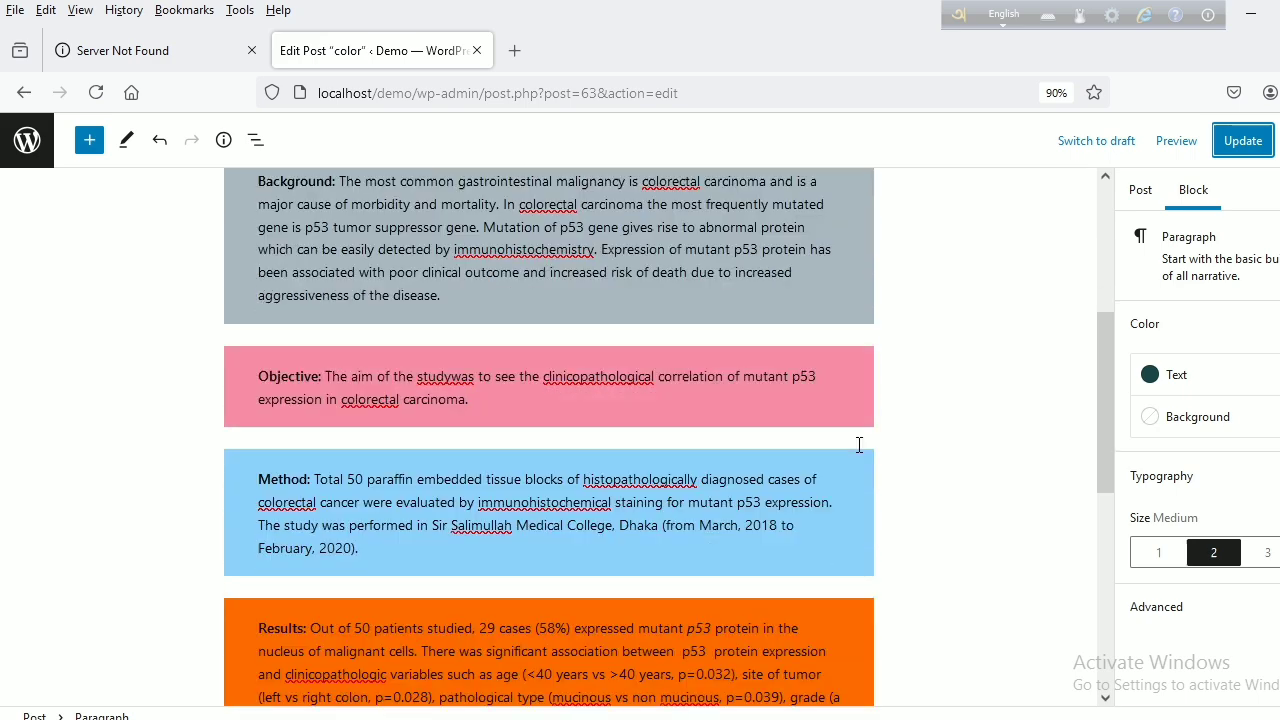
scroll(457, 606, down, 4)
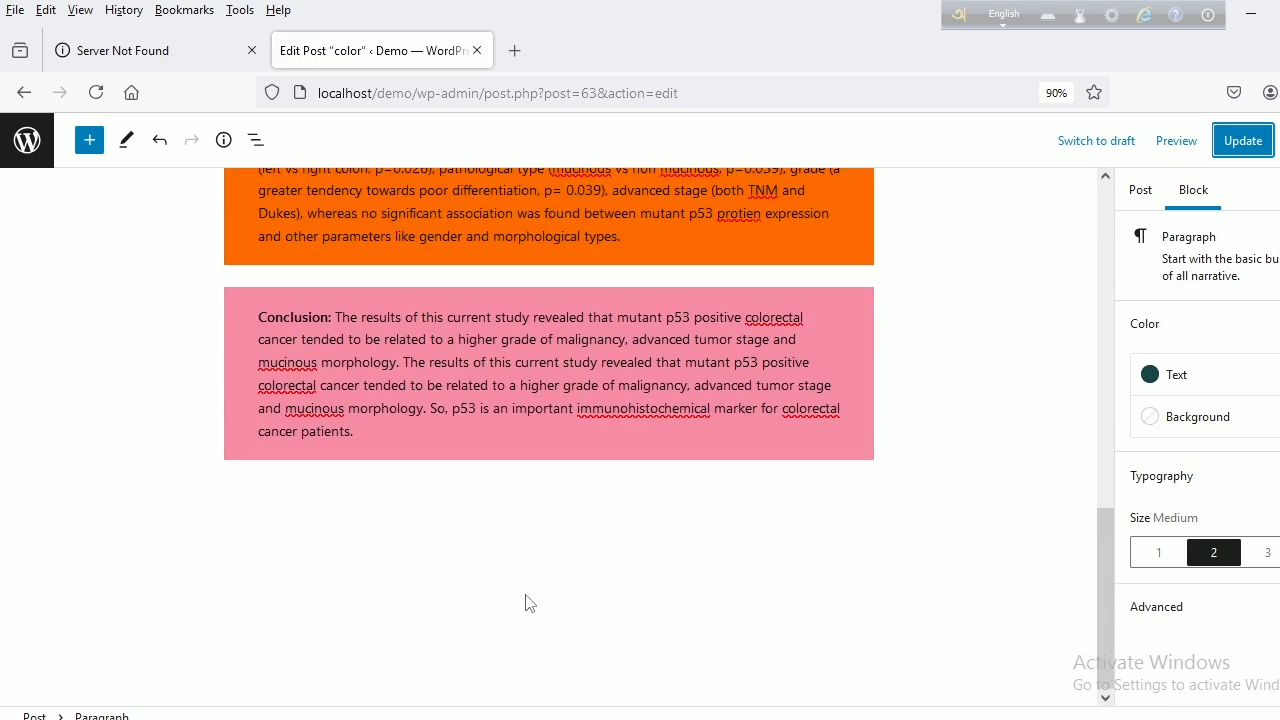
scroll(554, 591, up, 6)
scroll(770, 506, up, 6)
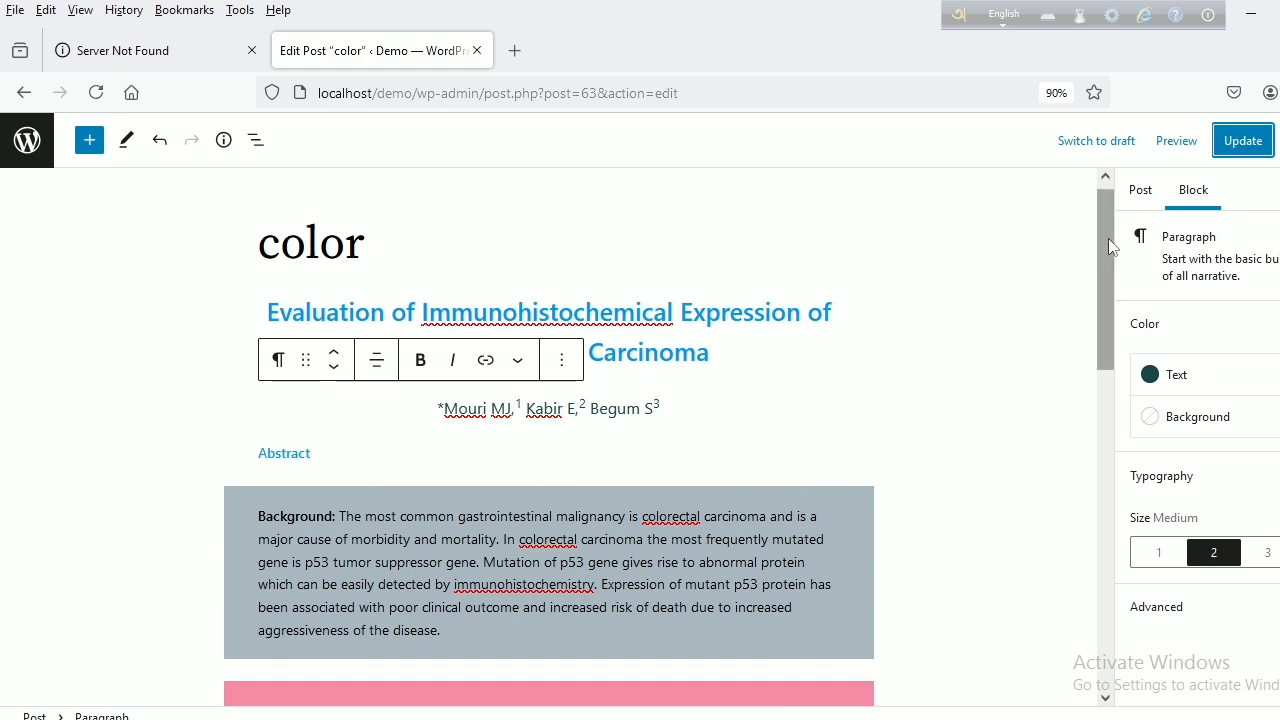
Preview the post in a new tab and check the title, author line and colored abstract paragraphs on the page
click(1178, 144)
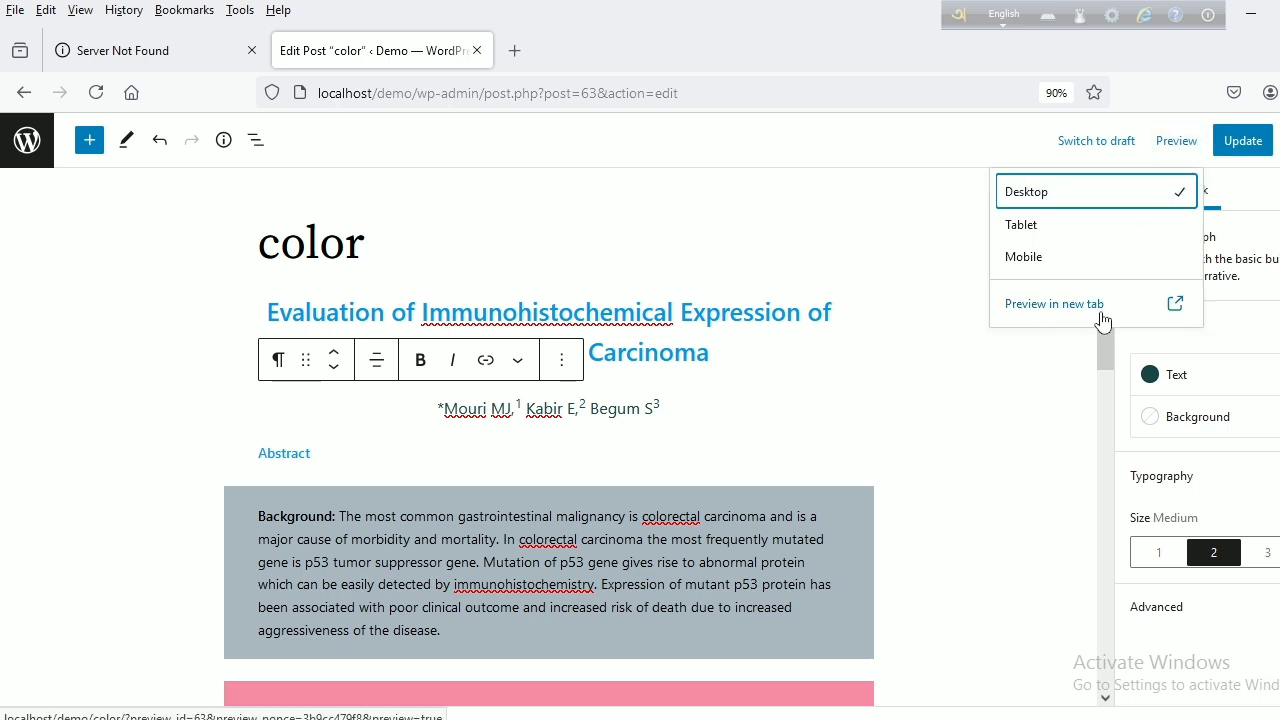
click(1173, 305)
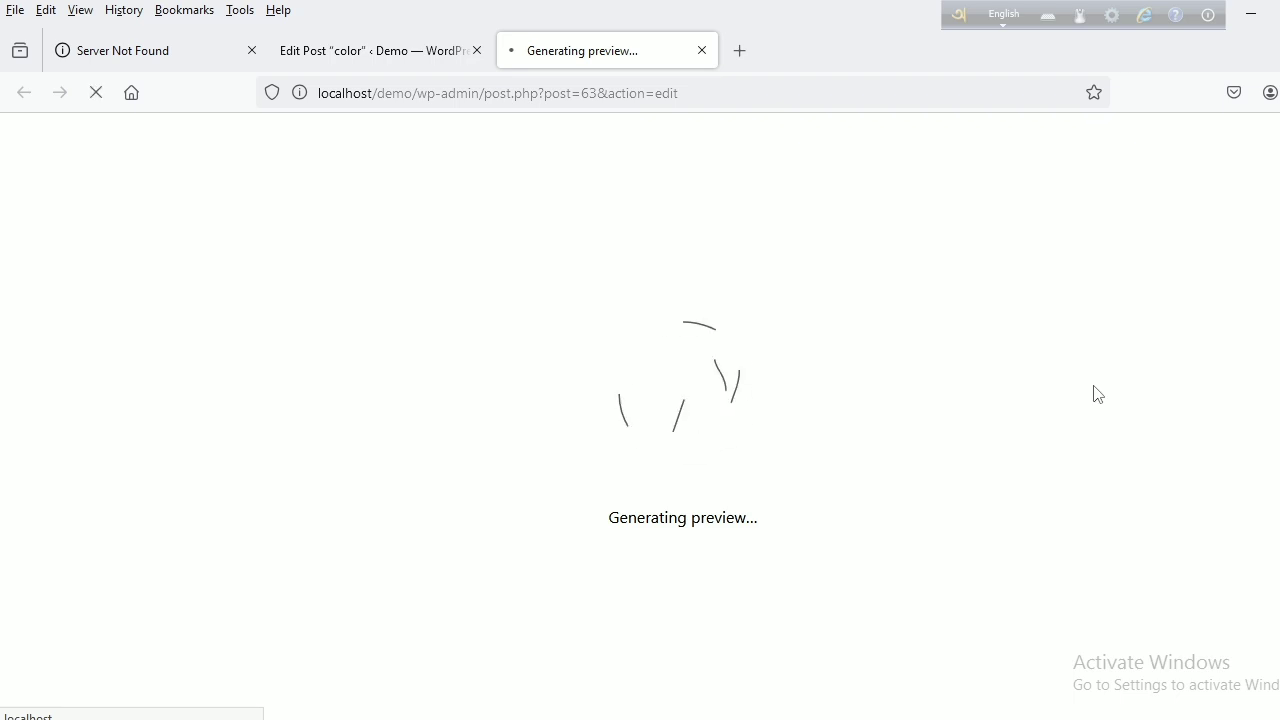
scroll(1098, 391, down, 5)
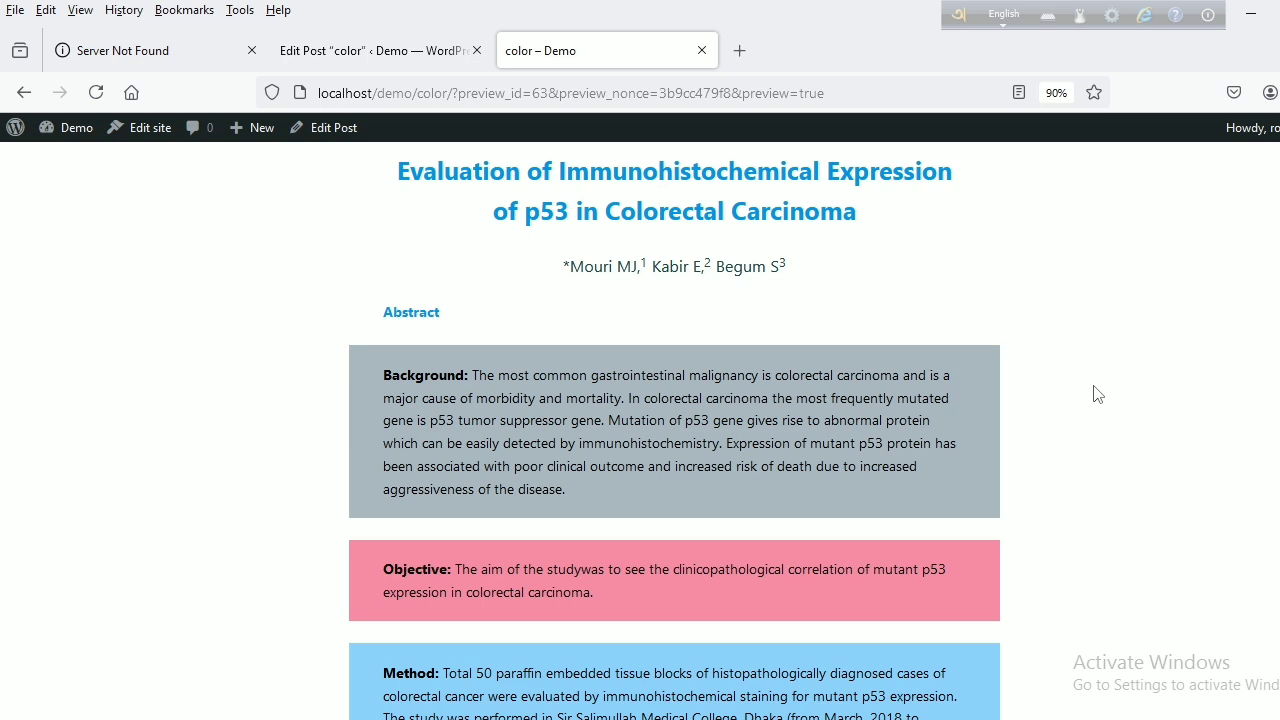
scroll(1098, 394, down, 4)
scroll(1090, 408, down, 5)
scroll(1088, 408, up, 7)
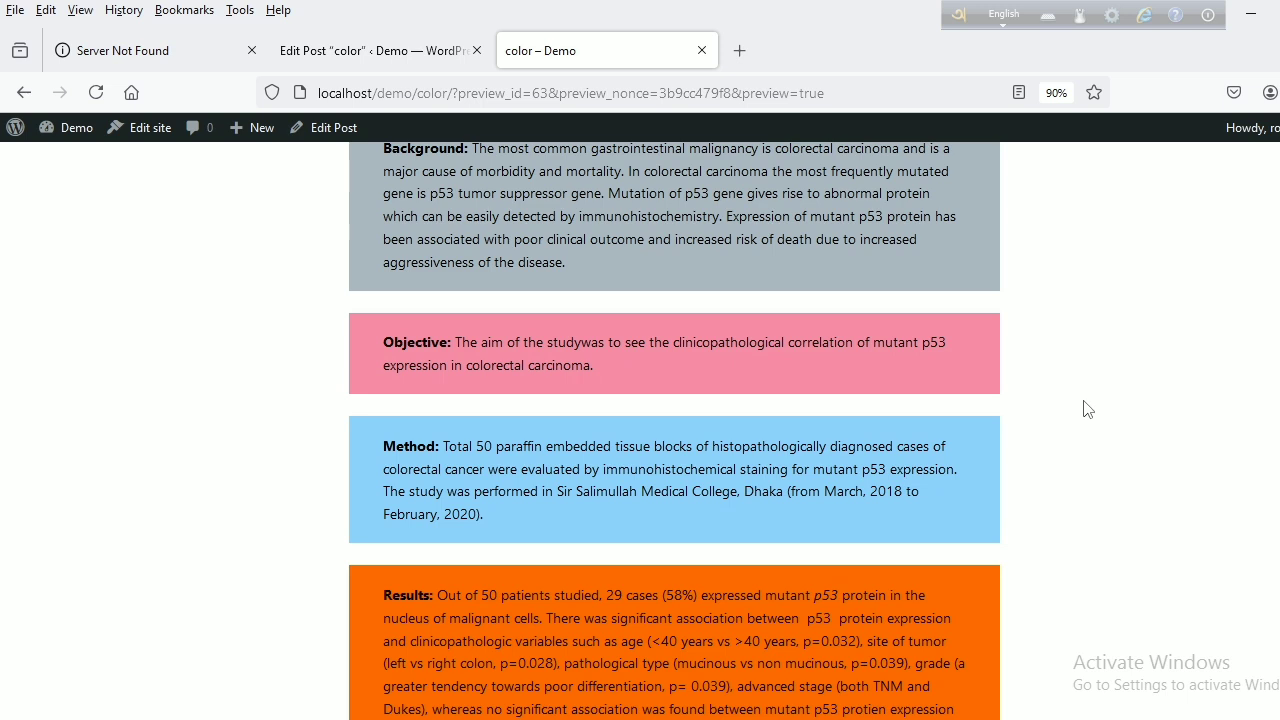
Return from the previewed page to editing the post and set the Results paragraph's text color to Tertiary (F6F6F6)
scroll(1088, 409, up, 2)
scroll(1088, 409, up, 2)
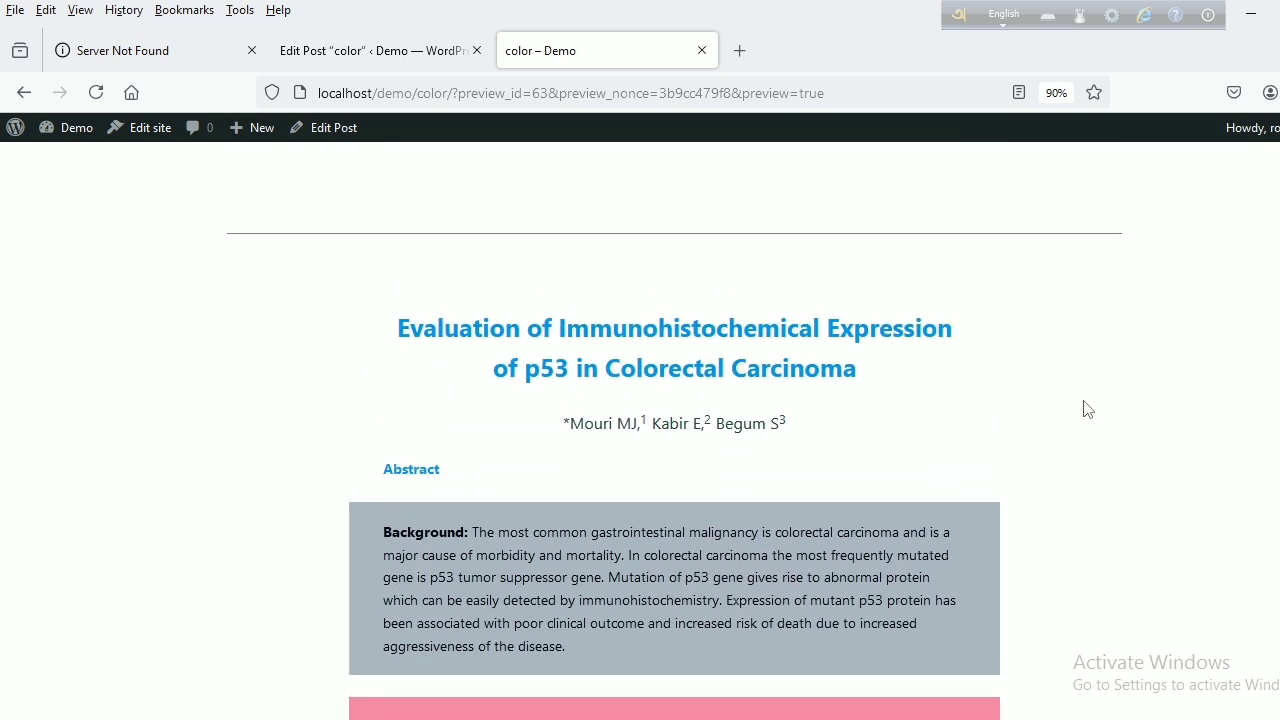
scroll(1088, 409, down, 2)
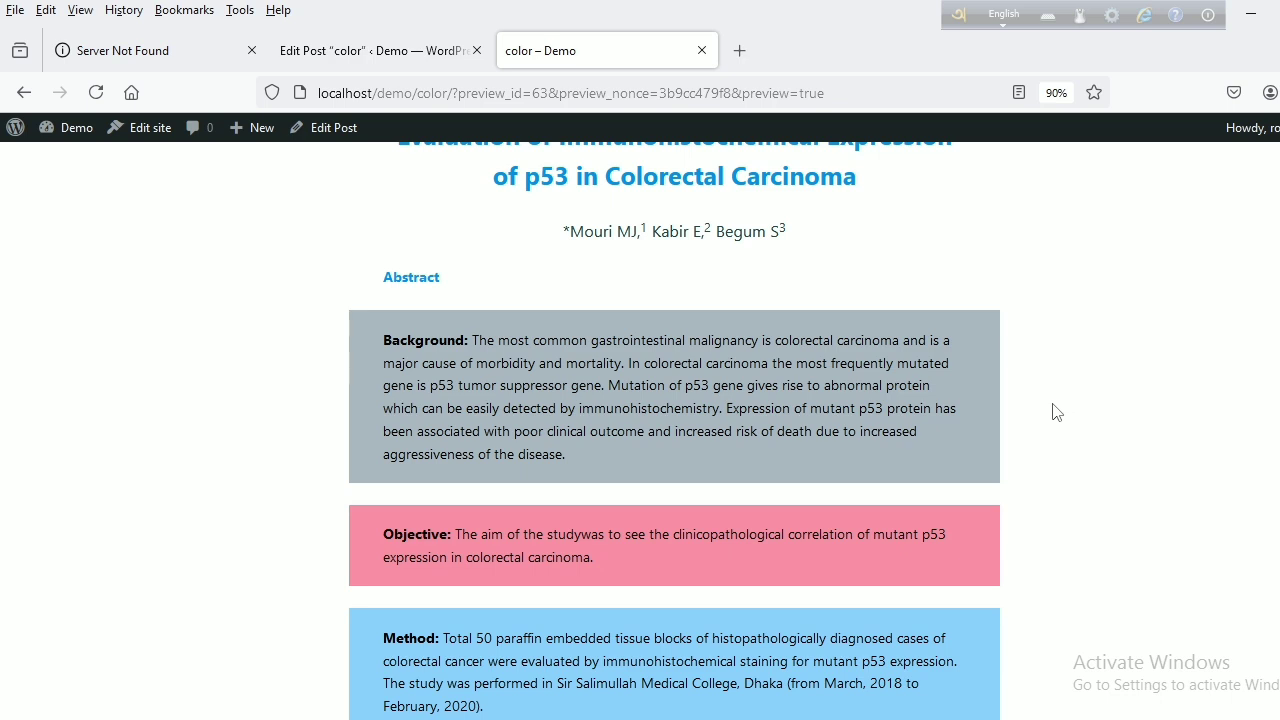
scroll(1055, 412, down, 5)
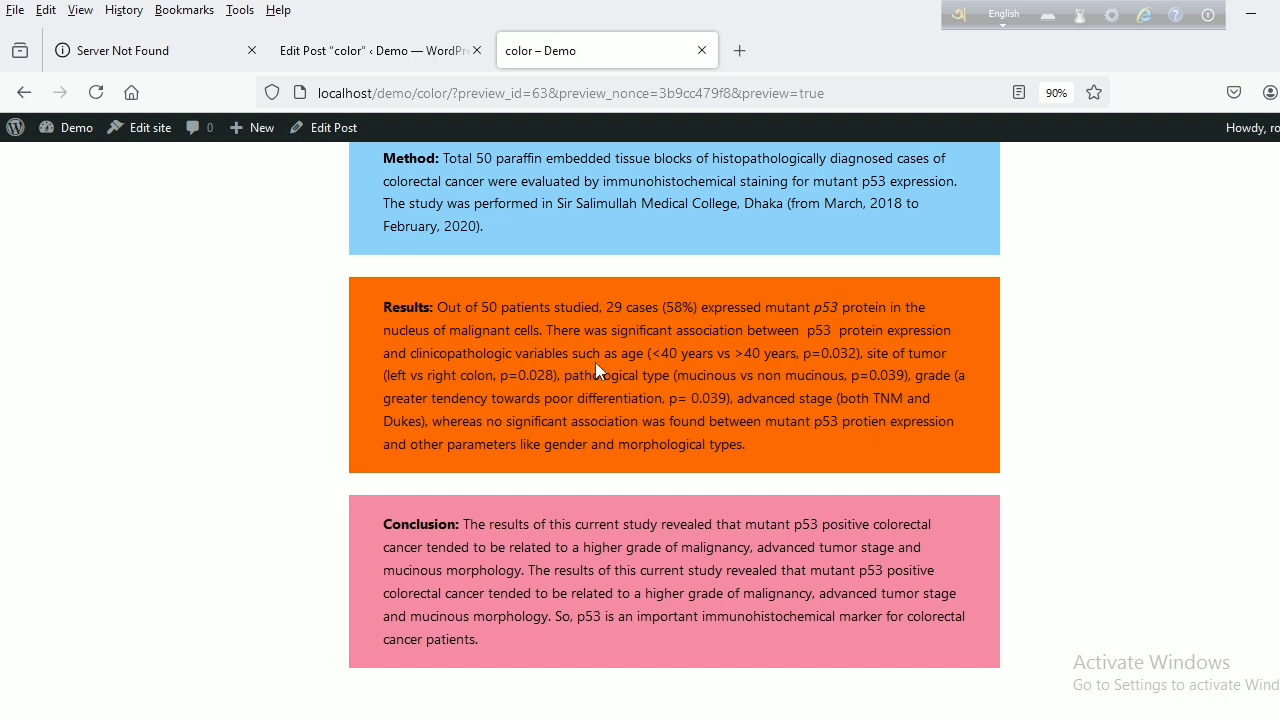
click(325, 128)
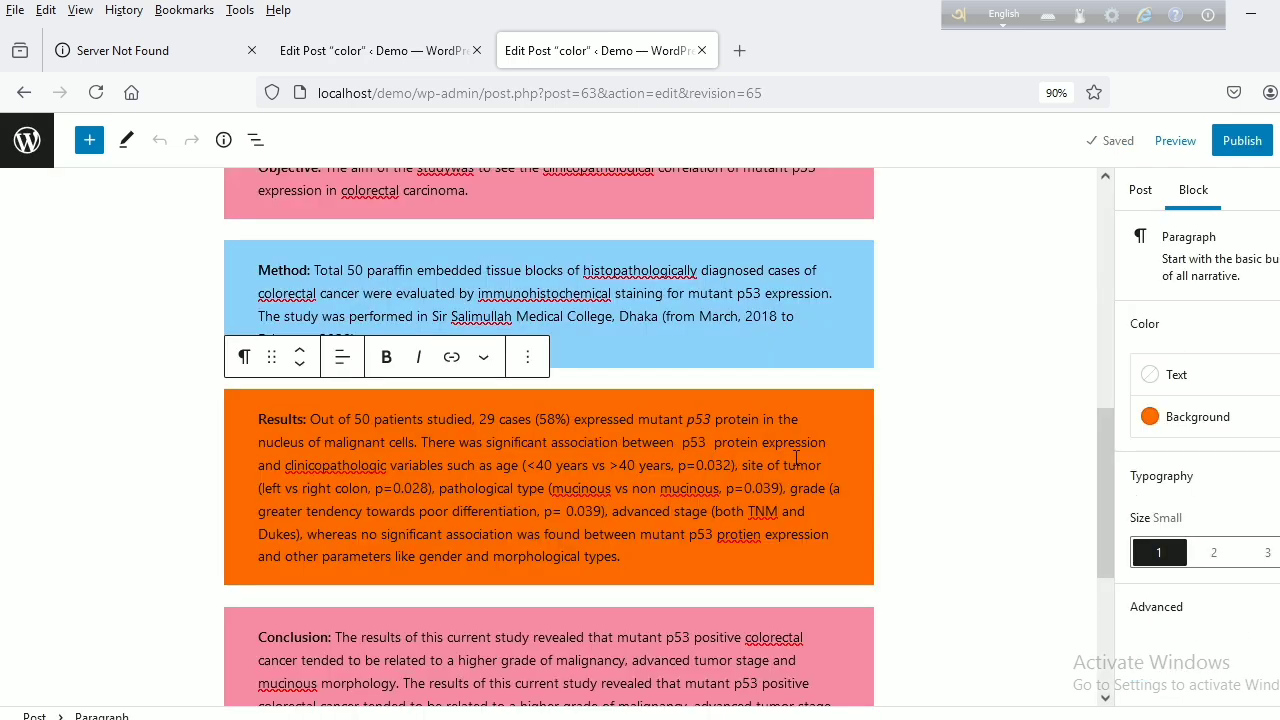
click(1150, 380)
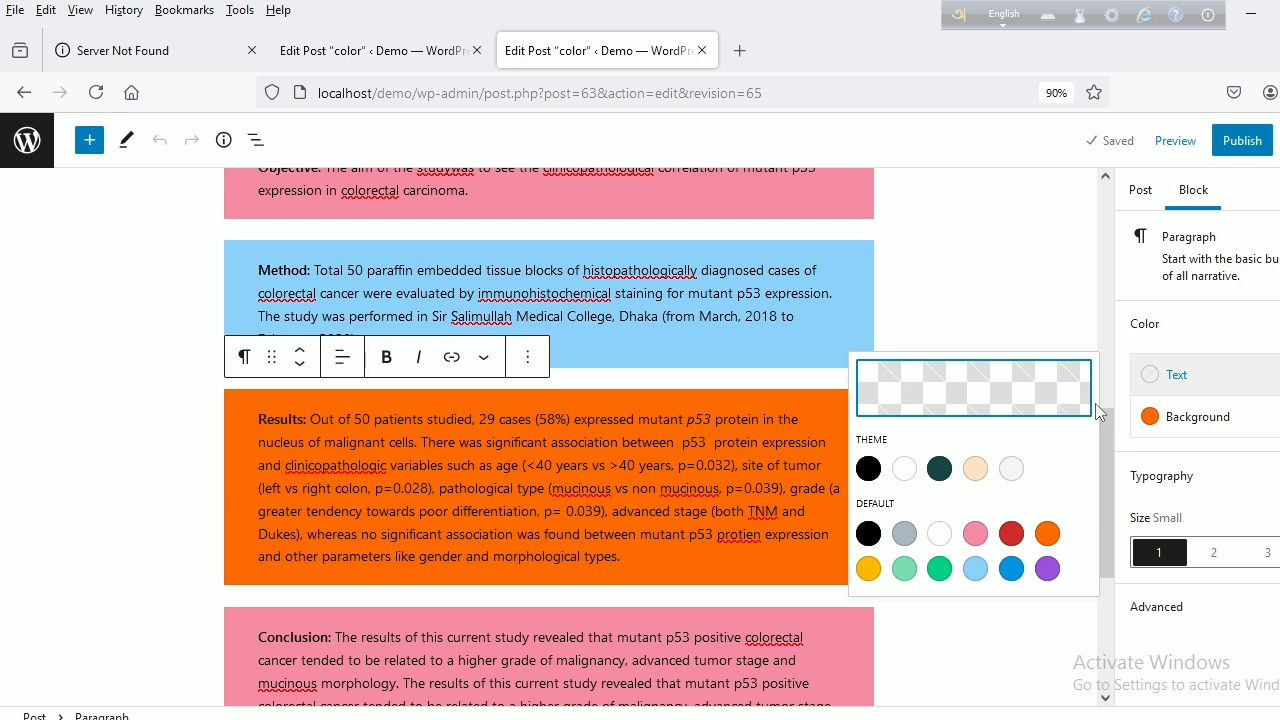
click(1012, 470)
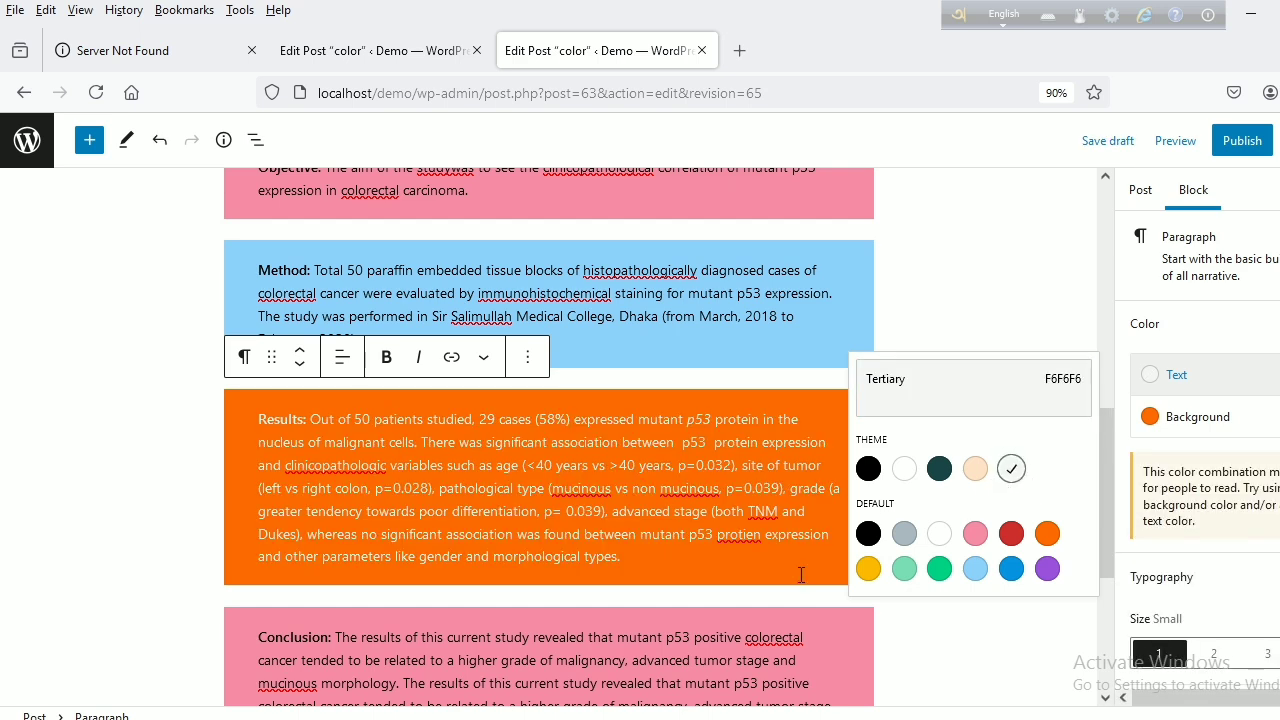
click(738, 662)
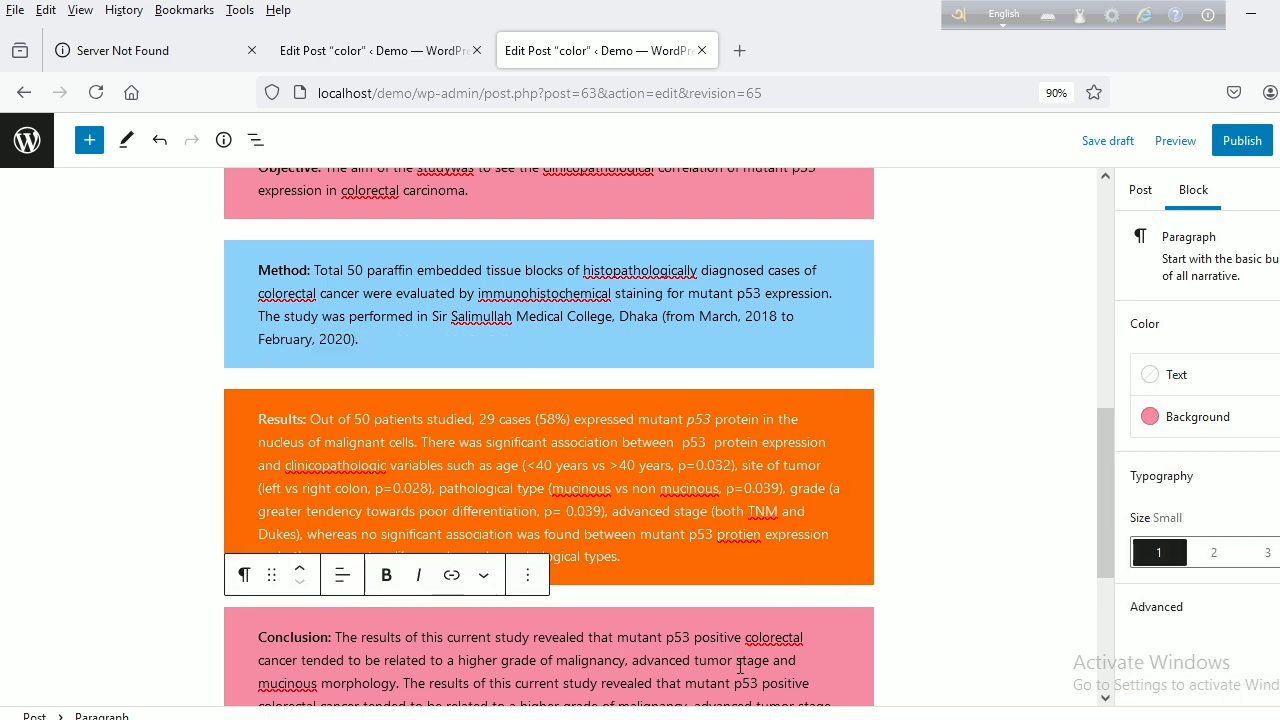
Review the colored abstract paragraphs in the editor and publish the post with public visibility
scroll(722, 506, up, 4)
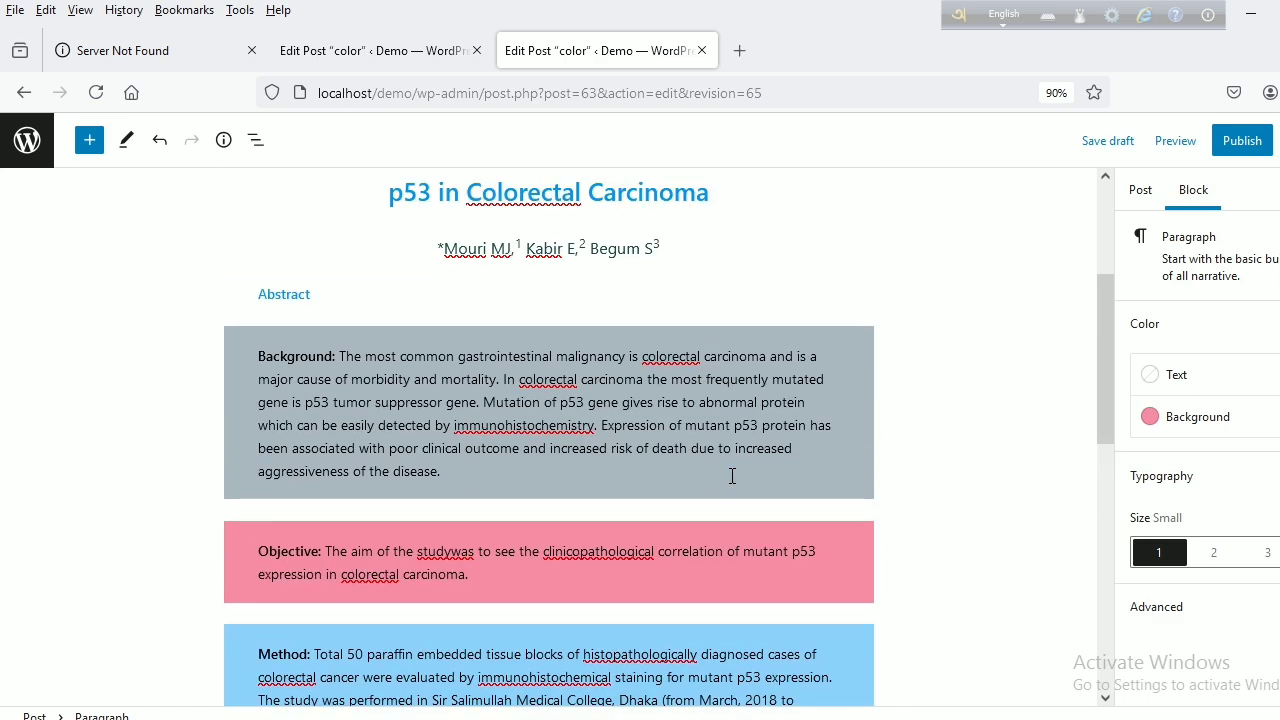
scroll(709, 478, down, 4)
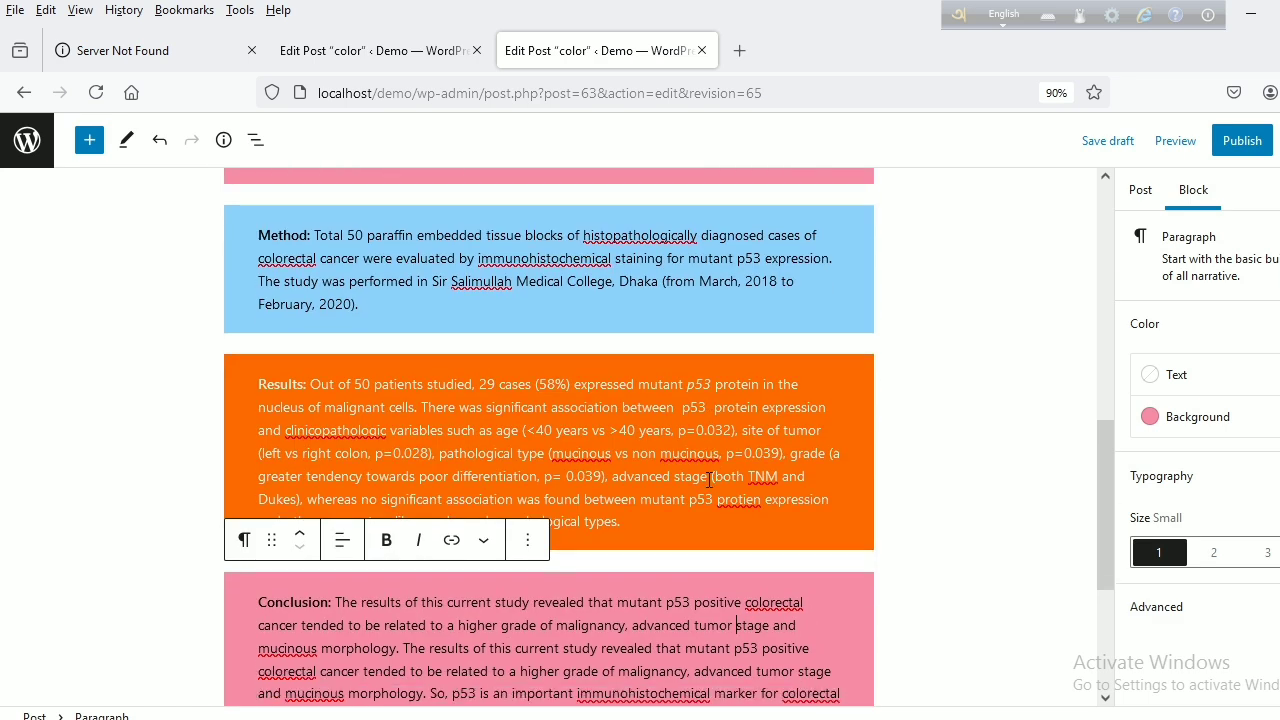
scroll(709, 478, down, 2)
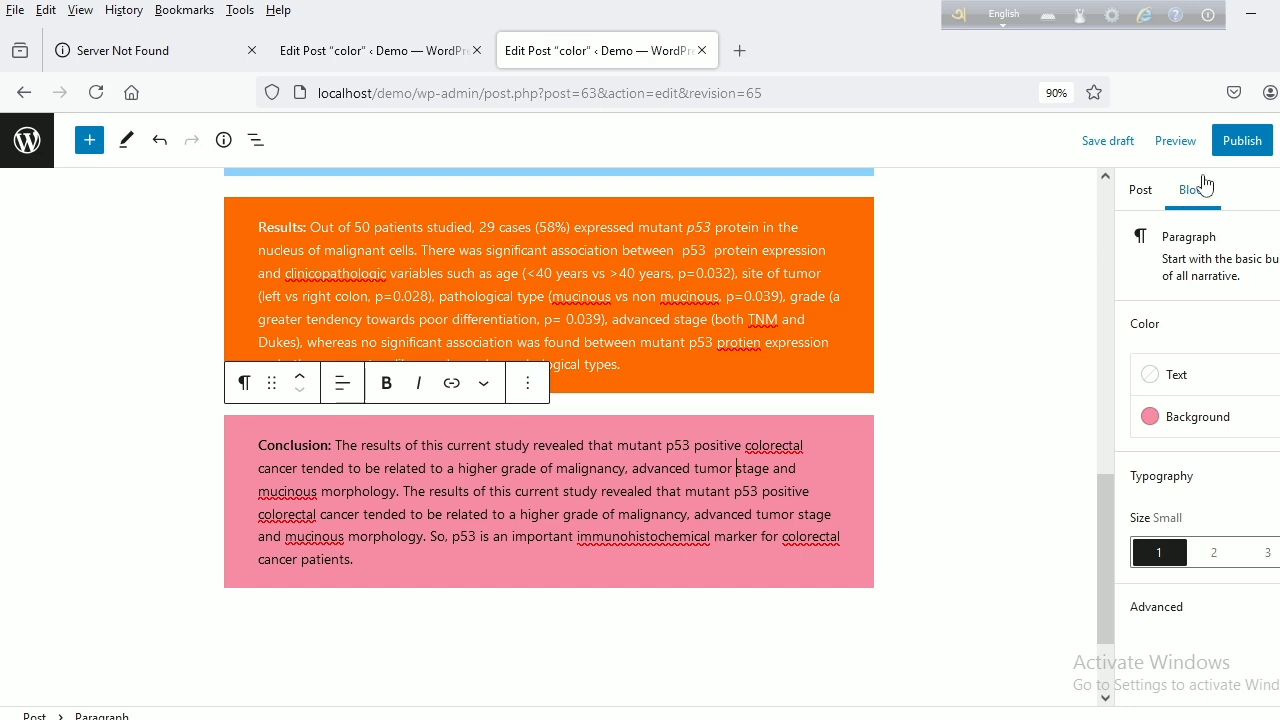
click(1234, 143)
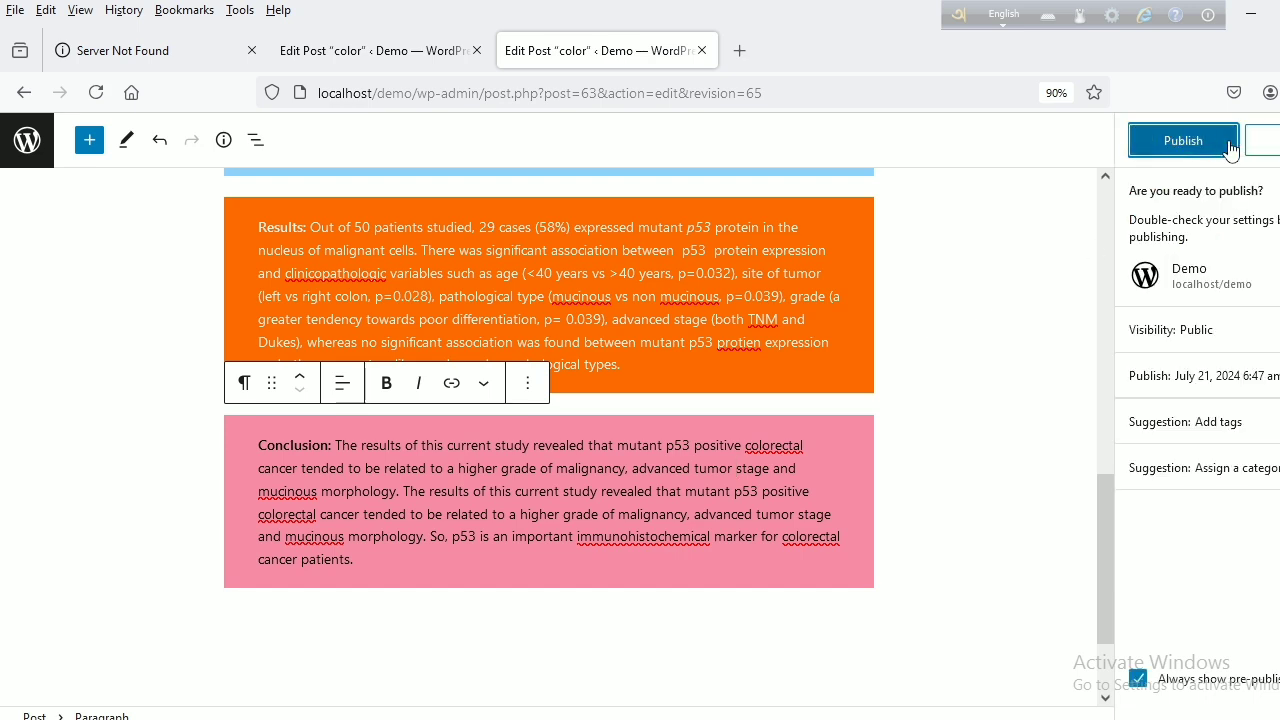
click(1200, 142)
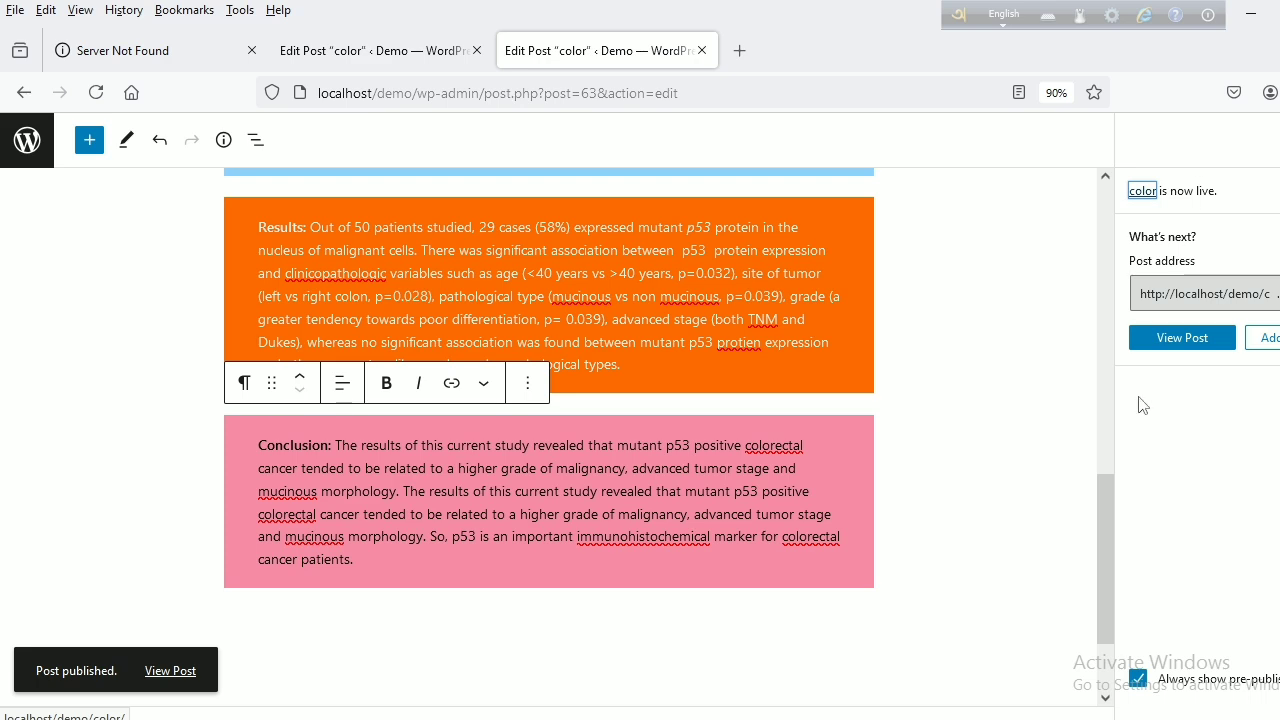
View the published post and check its title, author line and the colors of every abstract paragraph
click(1177, 342)
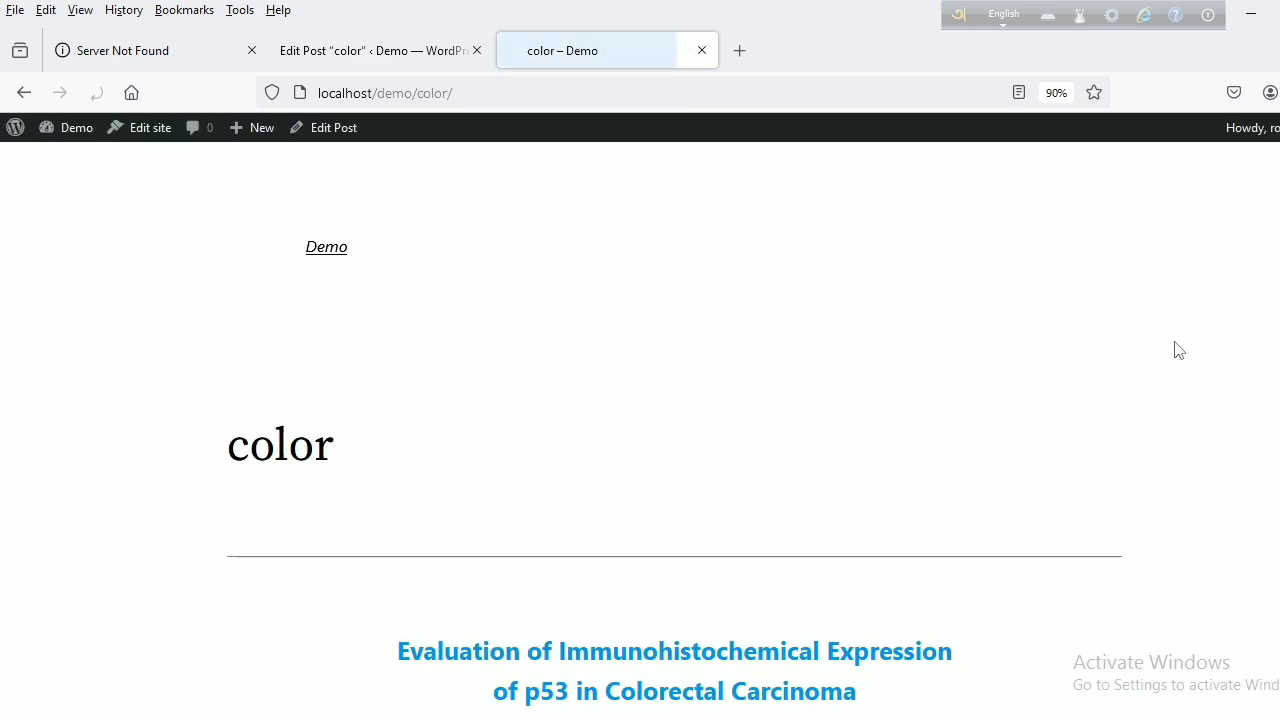
scroll(1053, 488, down, 3)
scroll(1053, 488, down, 7)
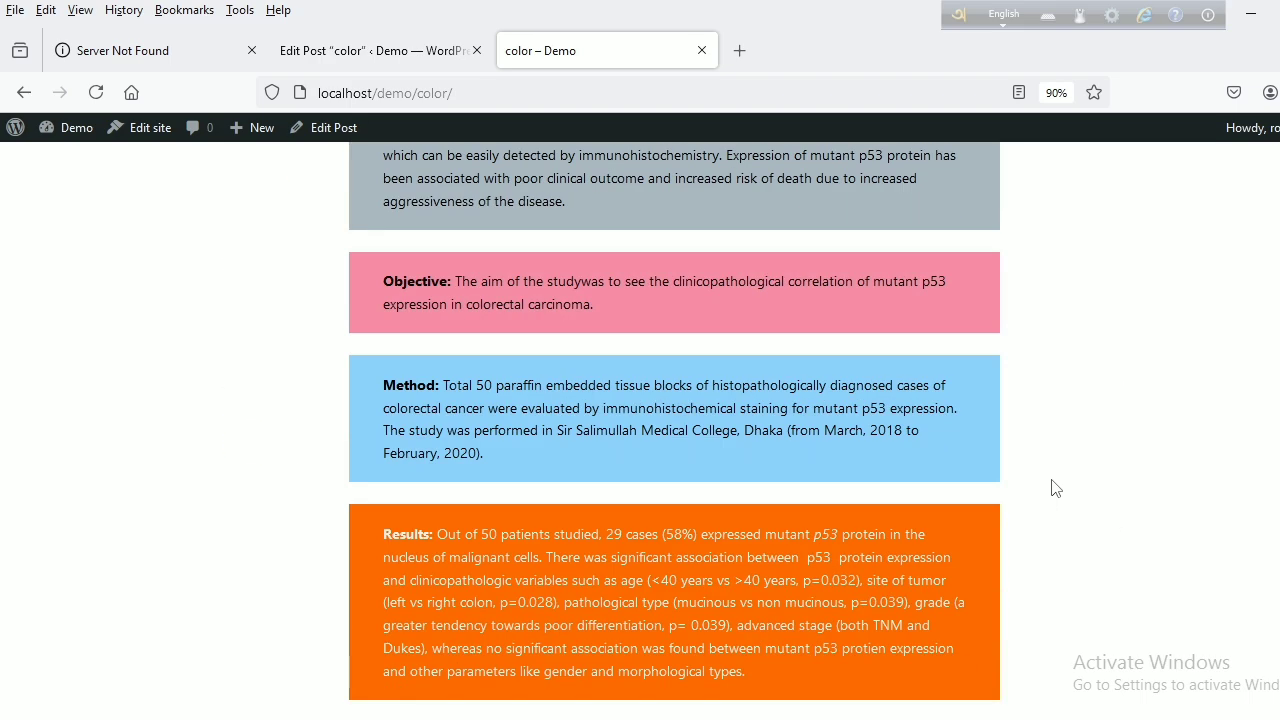
scroll(1057, 487, down, 3)
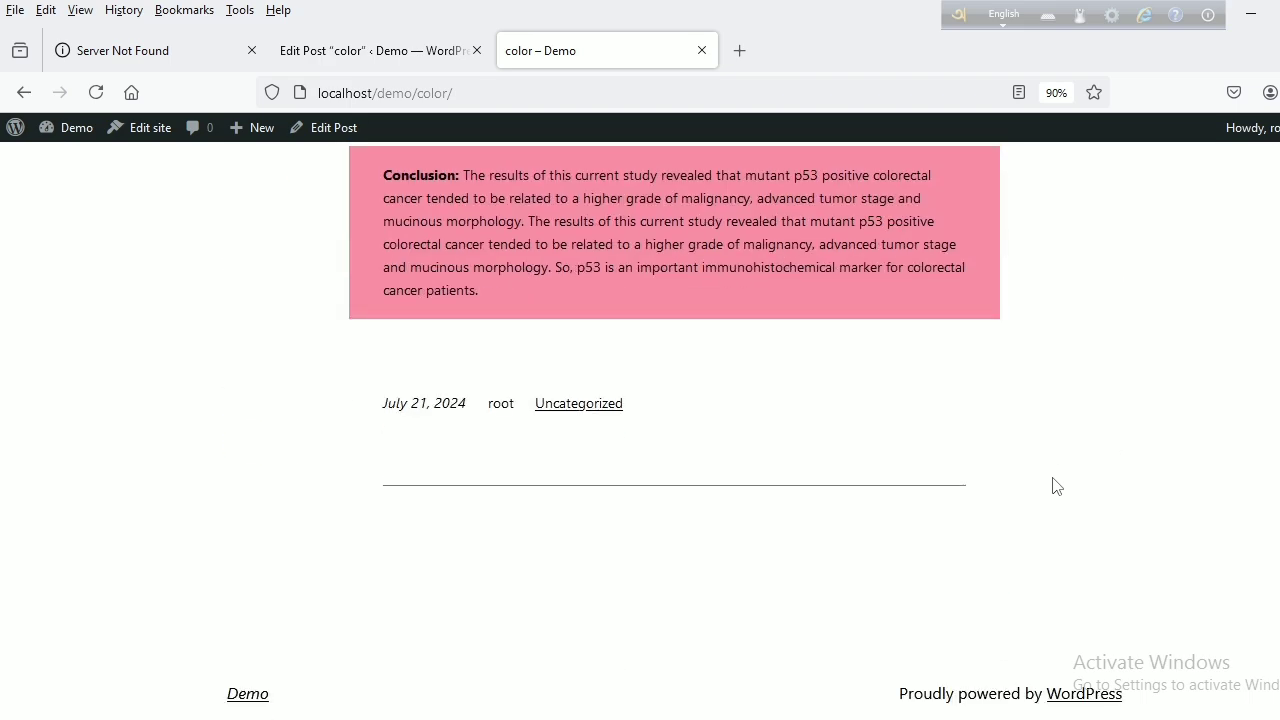
scroll(1057, 487, up, 12)
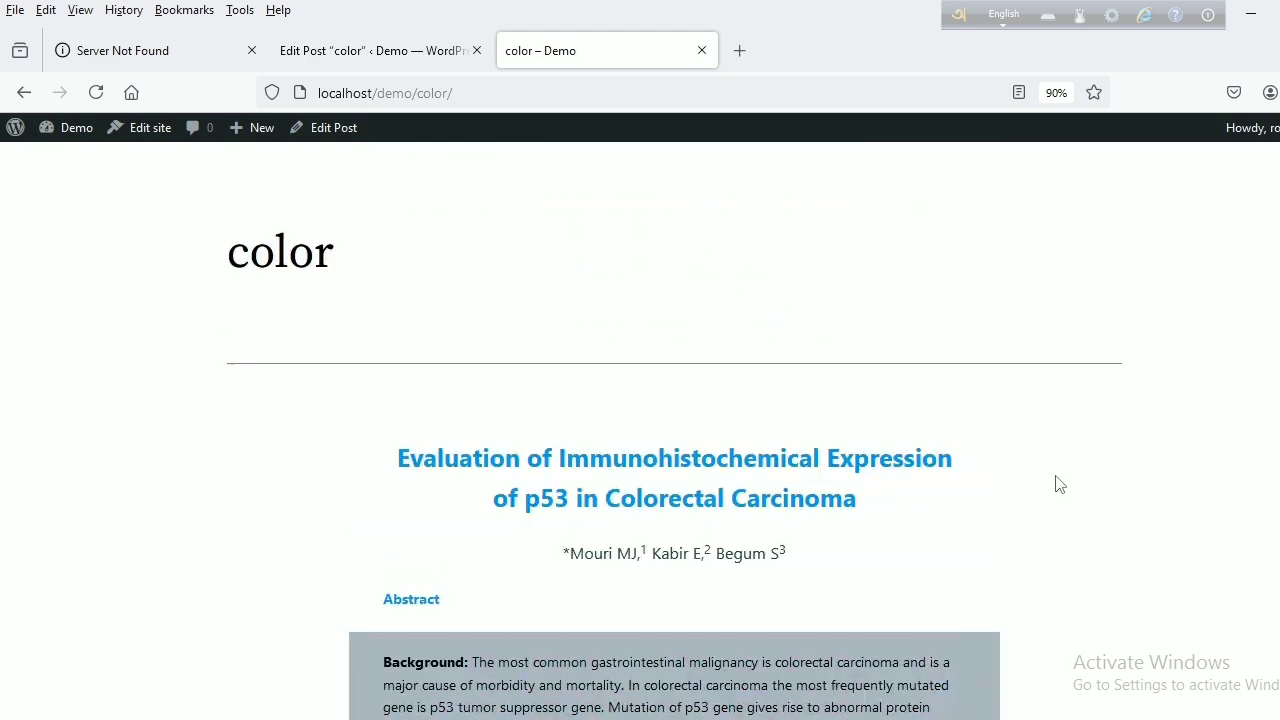
scroll(1060, 485, up, 2)
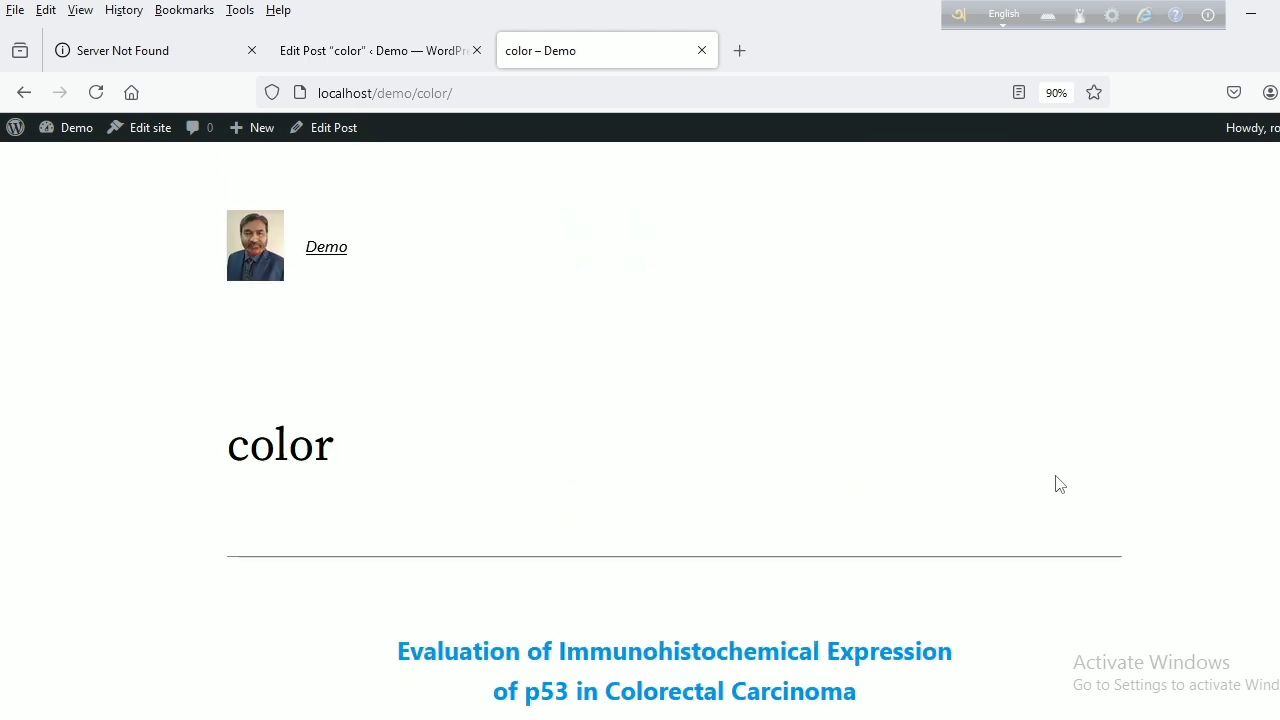
scroll(1060, 485, down, 8)
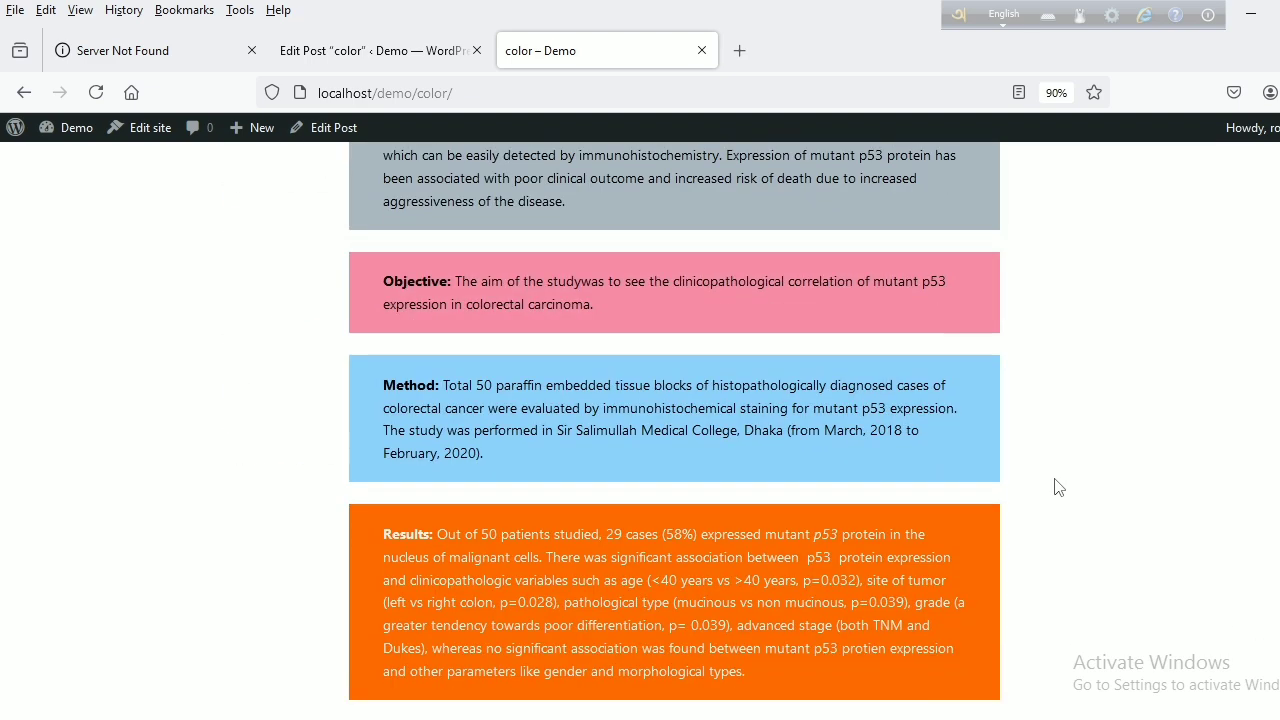
scroll(1059, 487, down, 2)
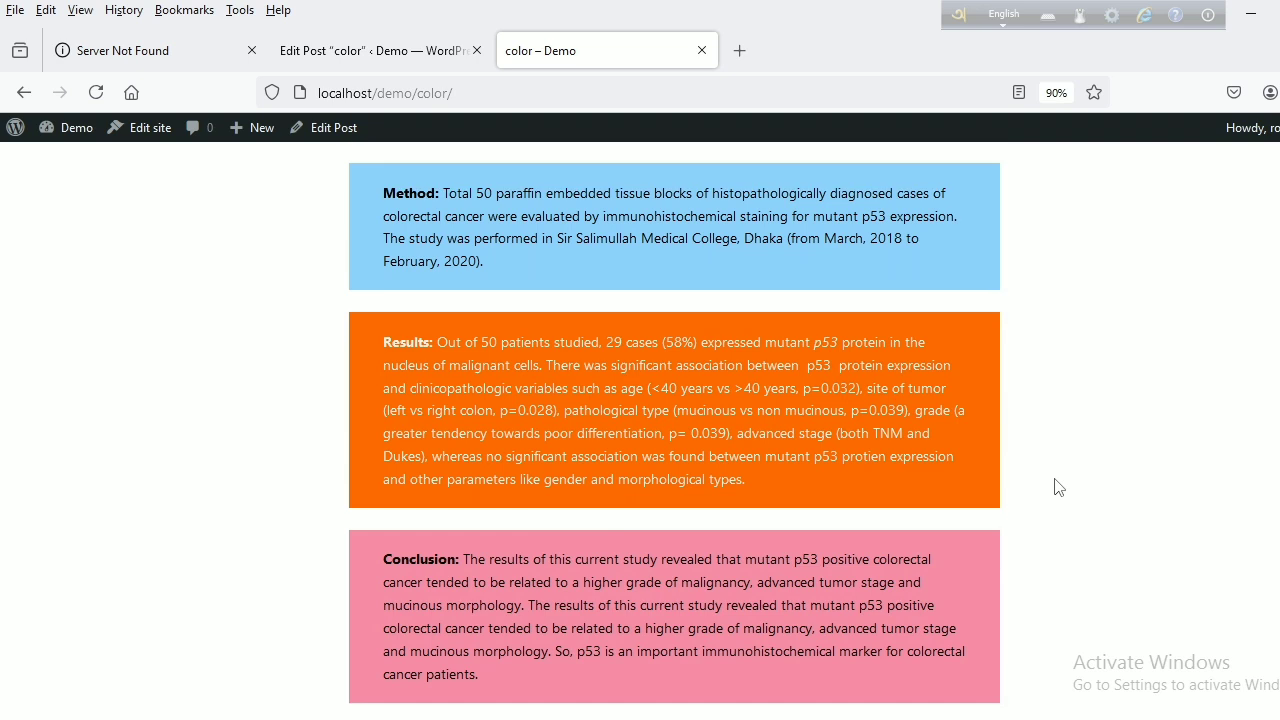